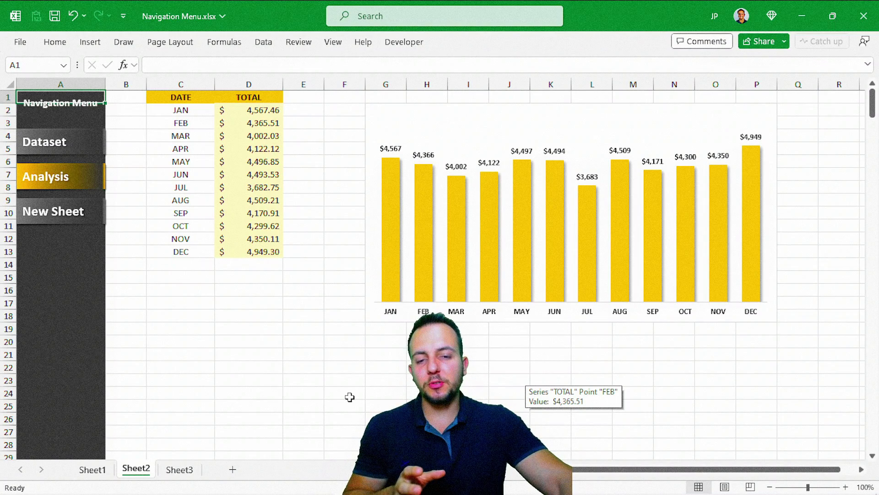
Use the navigation menu to visit the Dataset, New Sheet and Analysis pages and return to Dataset
left_click(92, 143)
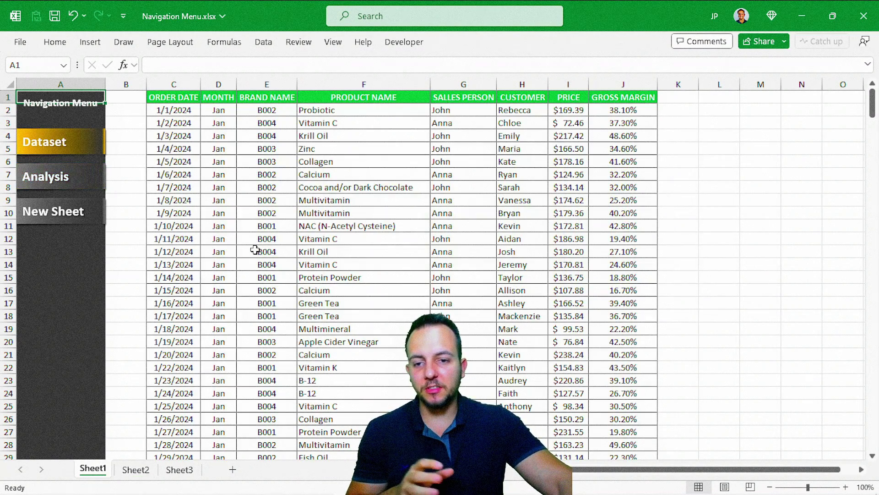
left_click(103, 206)
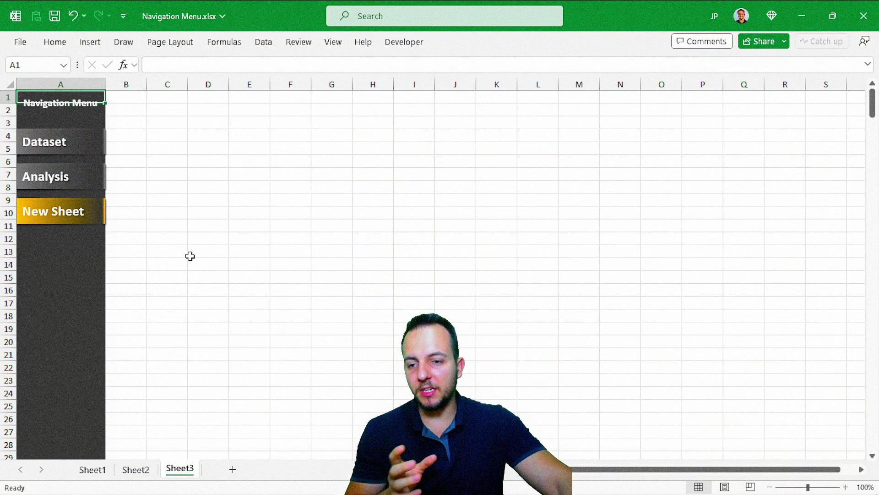
left_click(100, 182)
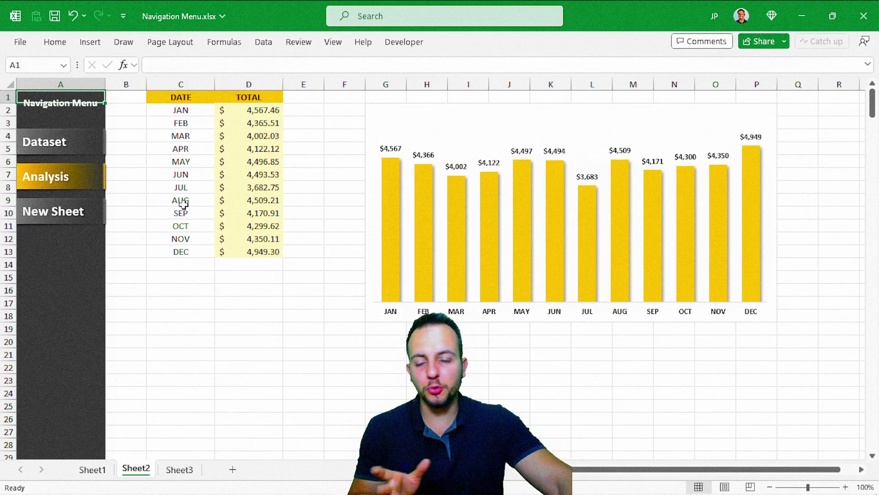
left_click(92, 146)
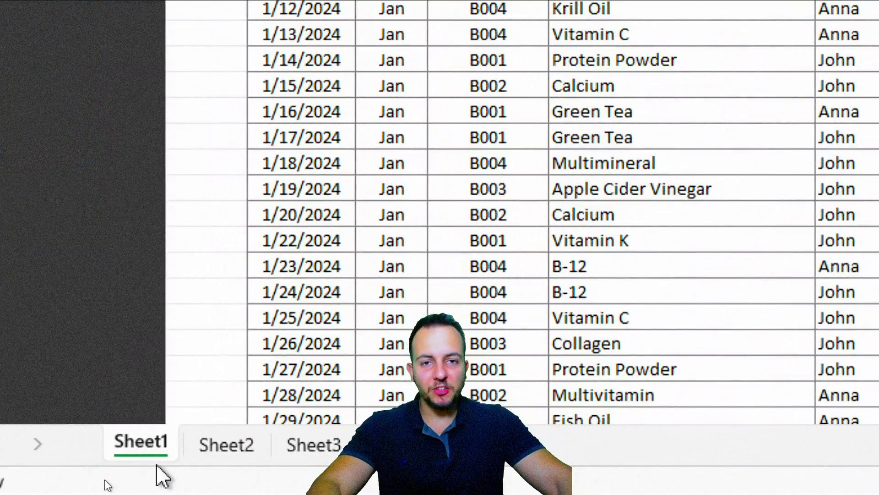
View Sheet2 and Sheet3 without using the navigation menu, return to Sheet1 and select cell B2
left_click(226, 443)
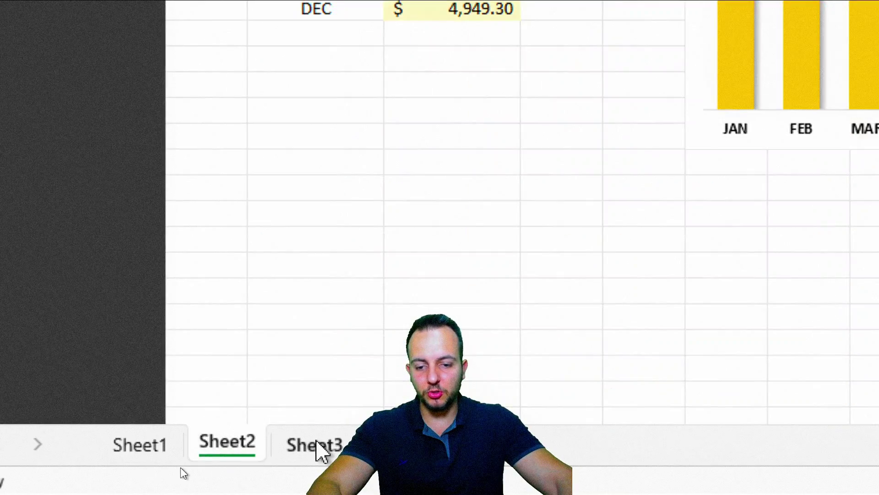
left_click(314, 443)
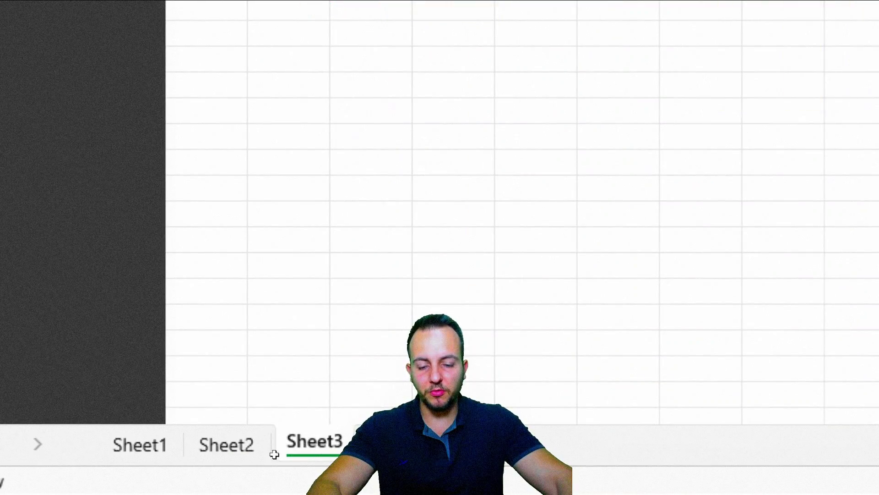
left_click(224, 452)
left_click(139, 444)
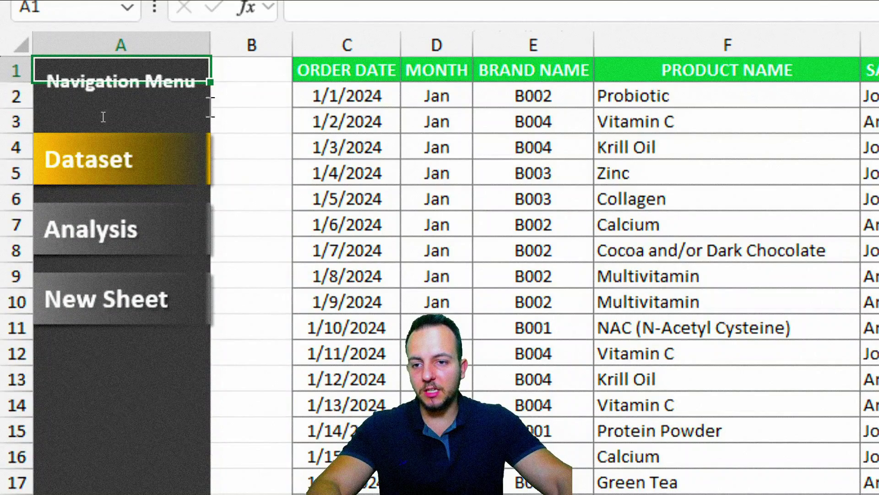
left_click(137, 111)
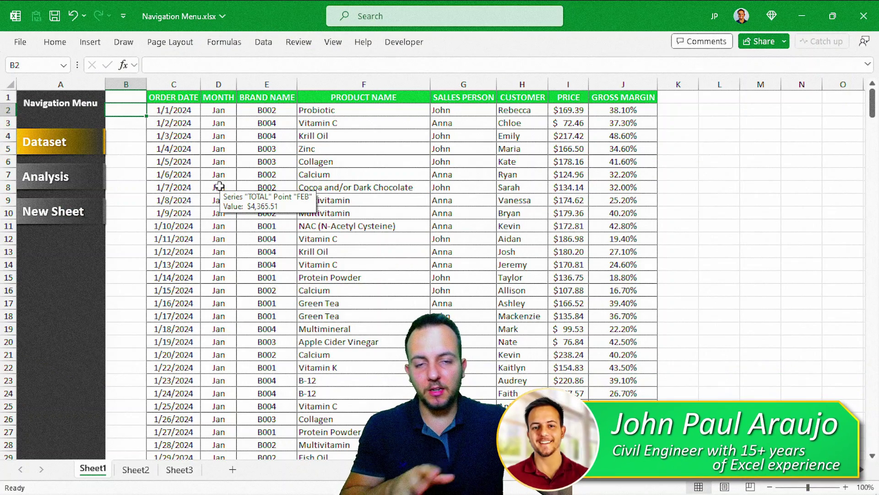
Test the navigation menu by switching repeatedly between the Analysis, New Sheet and Dataset pages, finishing on Dataset
left_click(96, 182)
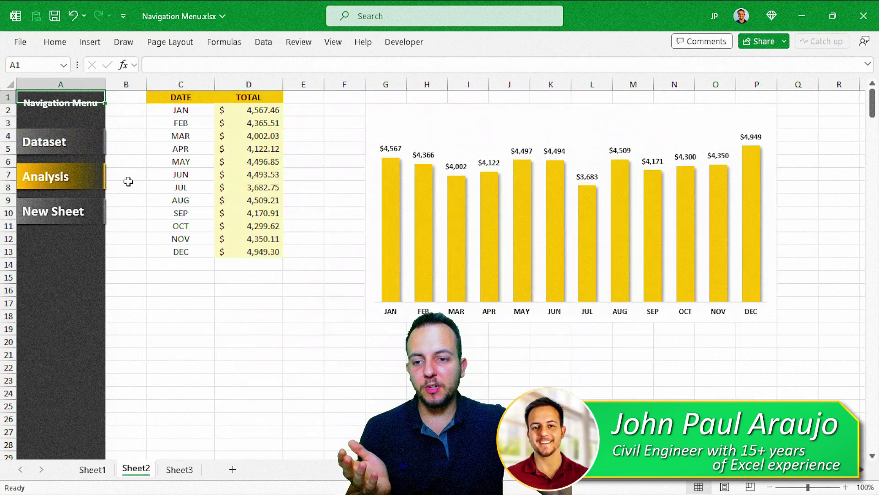
left_click(90, 211)
left_click(94, 148)
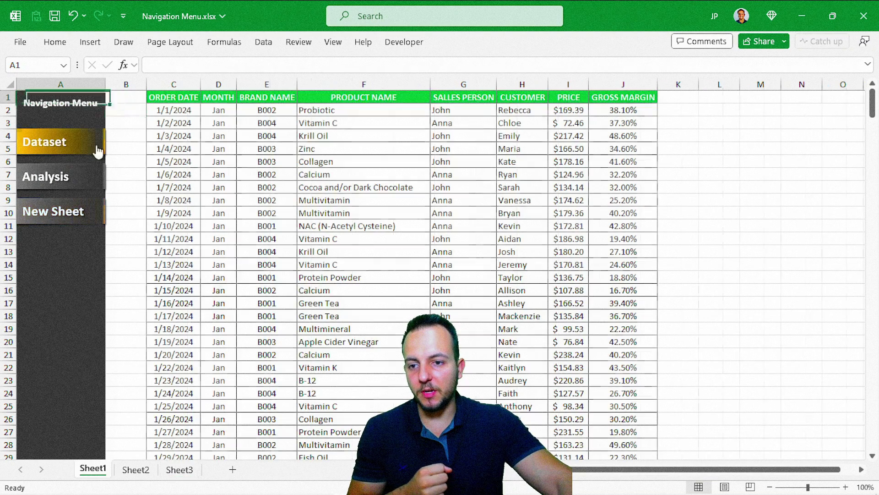
left_click(100, 183)
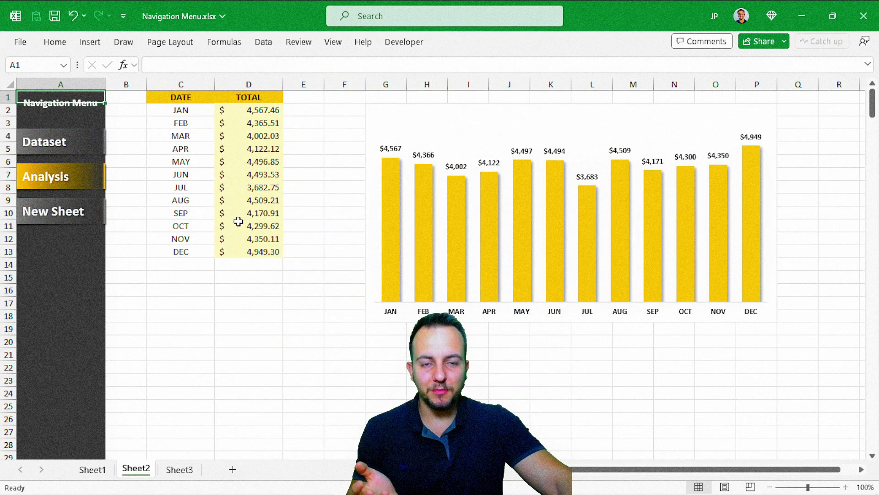
key("ctrl+Page_Down")
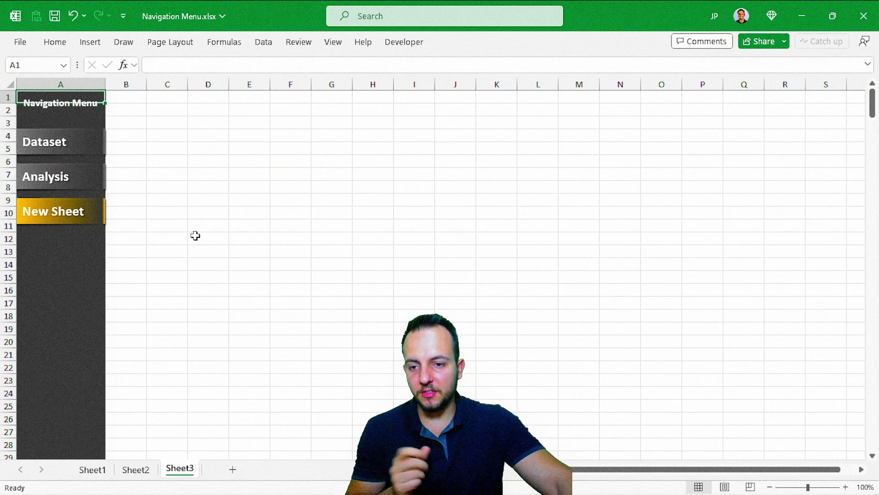
left_click(98, 185)
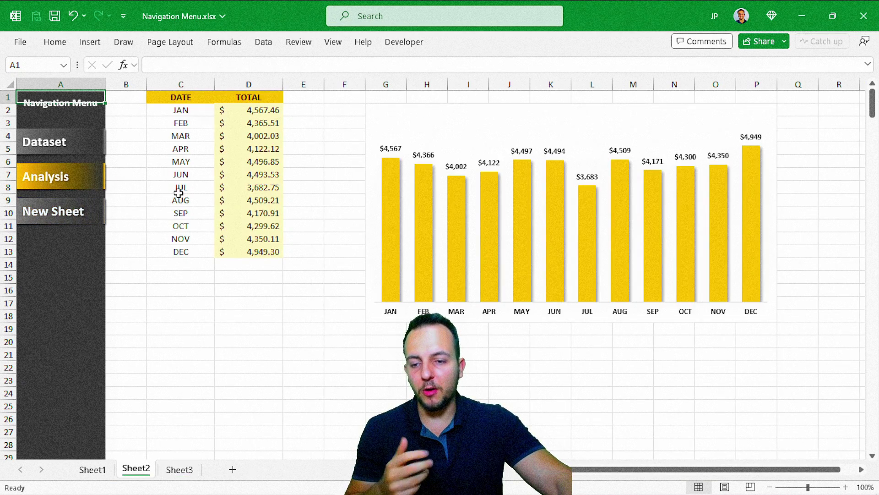
left_click(94, 147)
left_click(101, 186)
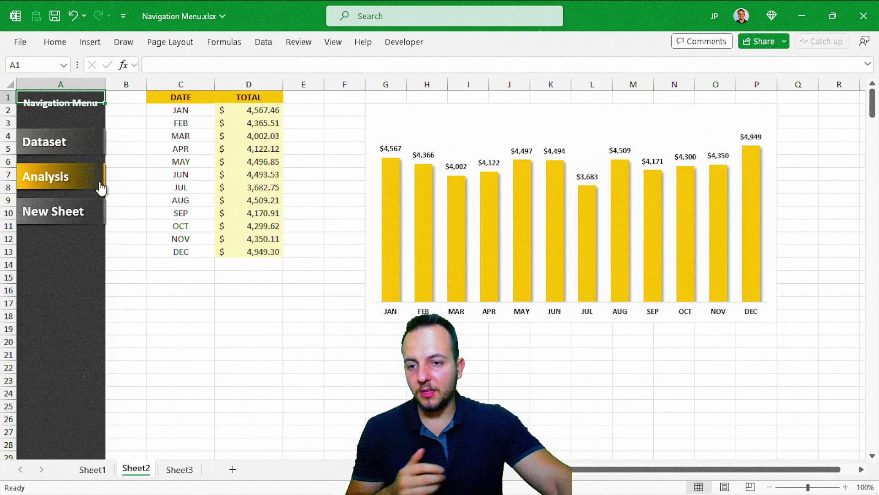
left_click(91, 215)
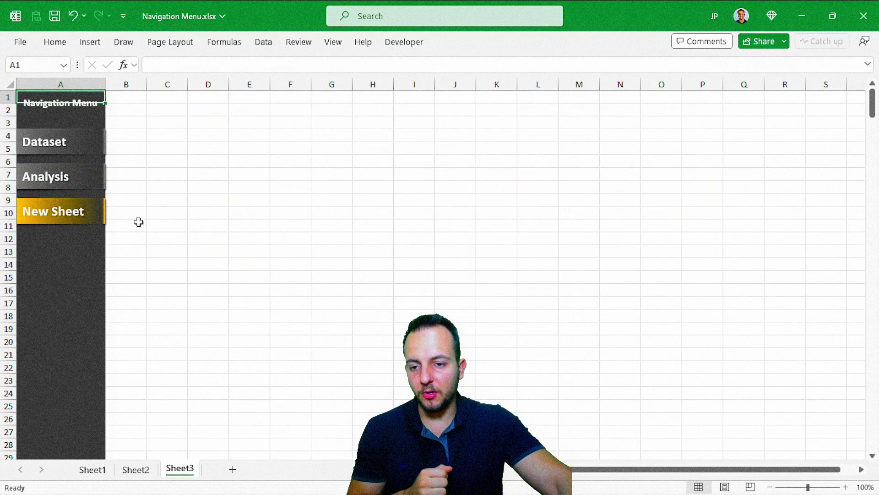
left_click(88, 183)
left_click(97, 149)
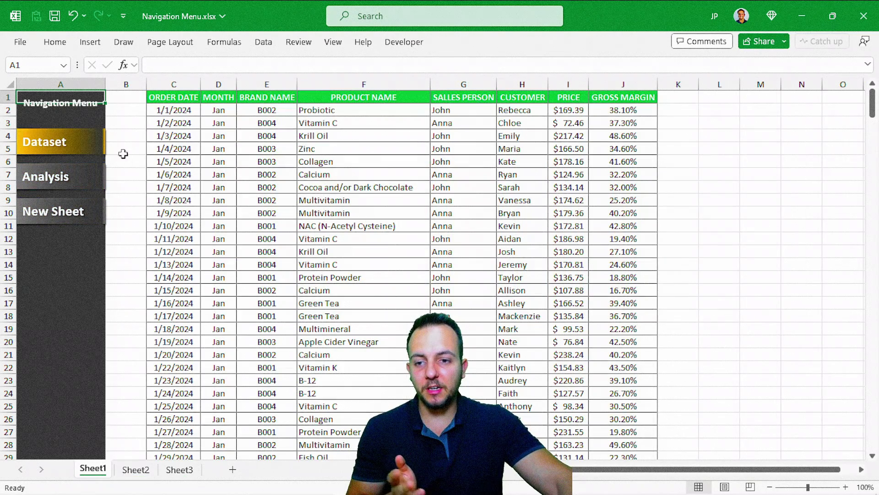
left_click(94, 186)
left_click(98, 218)
left_click(92, 182)
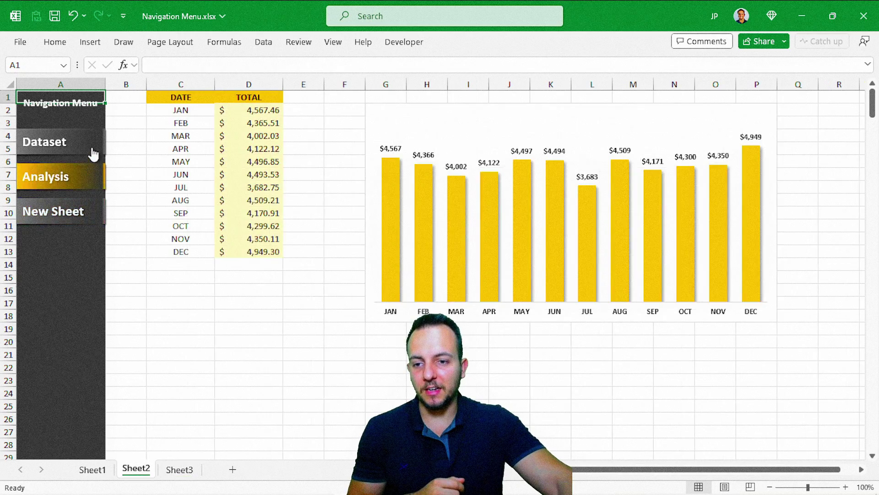
left_click(92, 150)
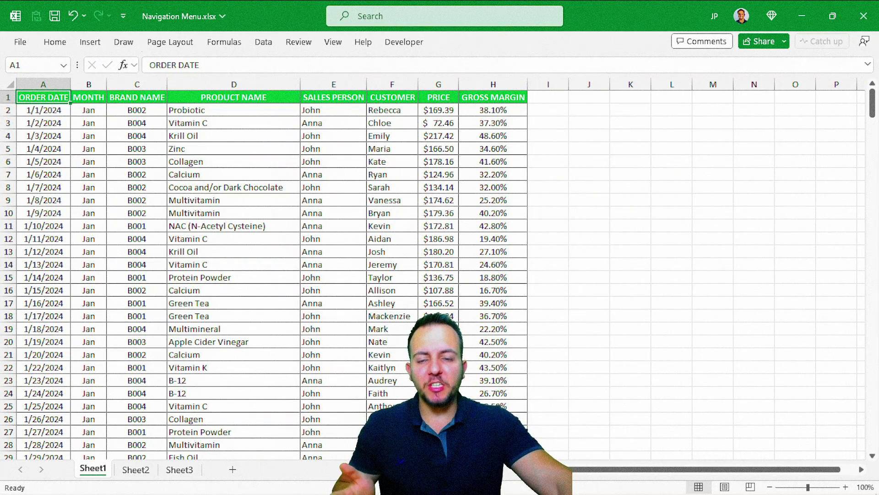
Look through Sheet1, Sheet2 and Sheet3 of the workbook version without a navigation menu, finishing on Sheet3
left_click(136, 469)
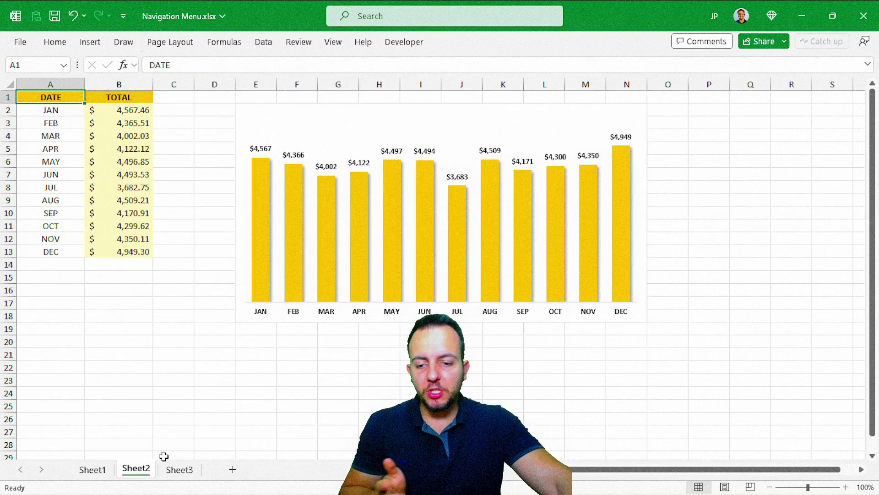
left_click(177, 471)
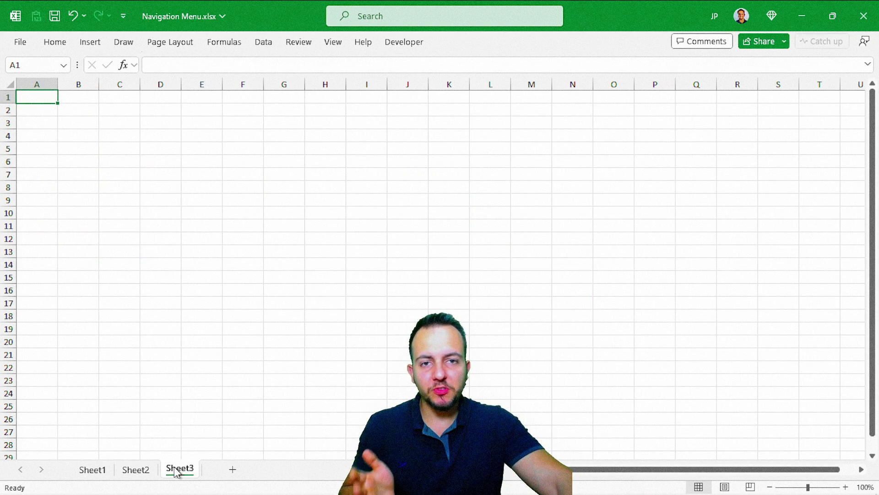
left_click(139, 472)
left_click(93, 471)
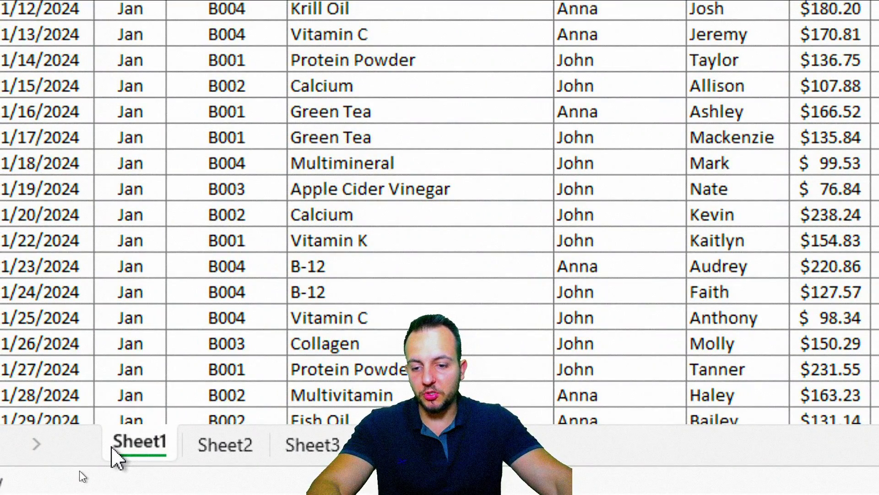
left_click(213, 451)
left_click(280, 448)
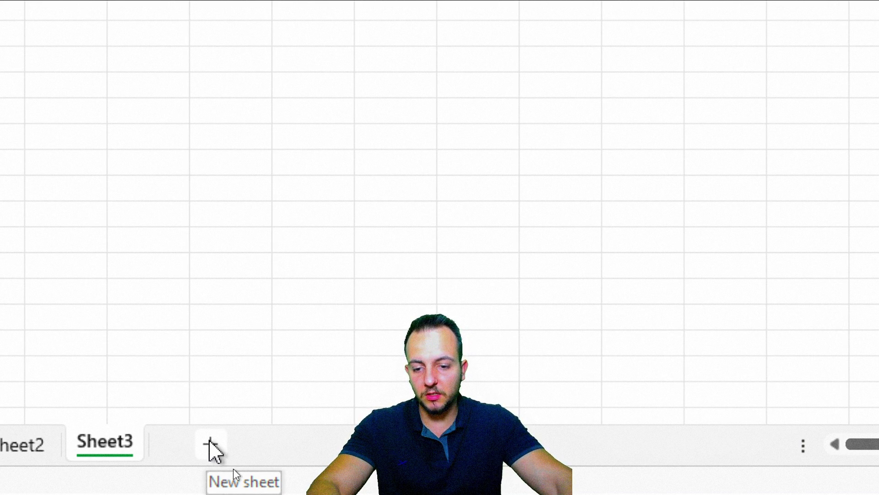
Add a new worksheet after Sheet3 and delete it again
left_click(216, 447)
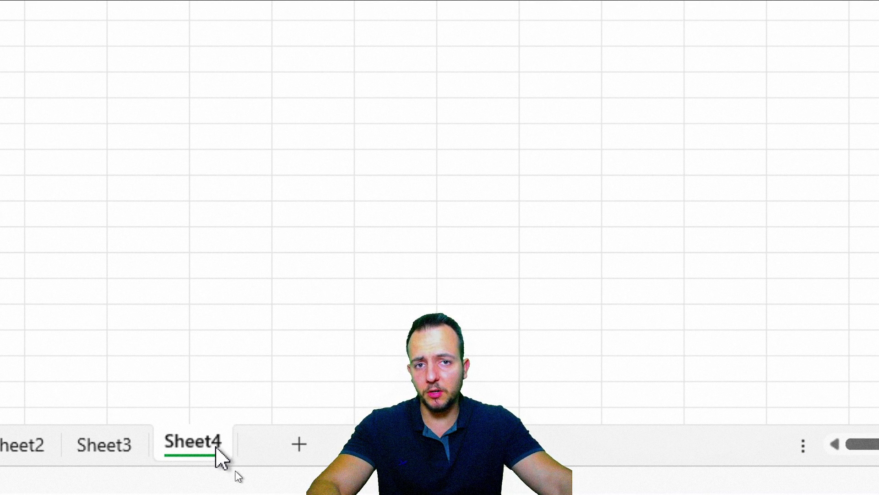
right_click(222, 458)
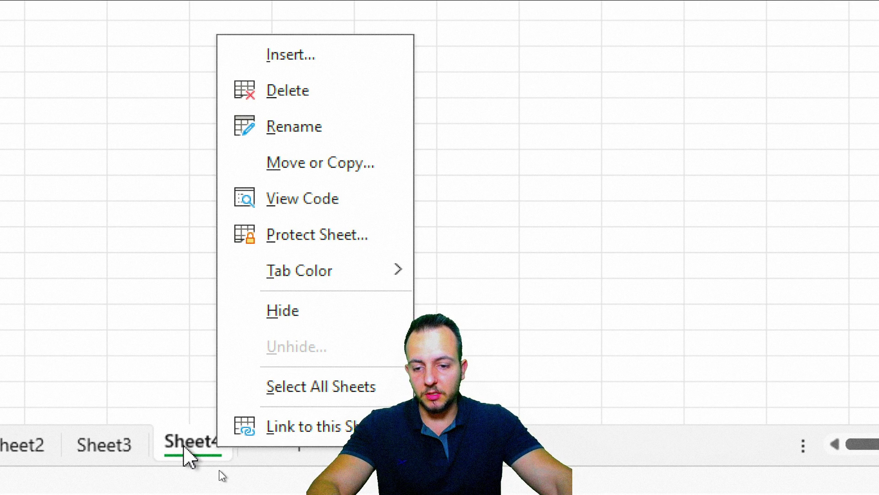
left_click(324, 91)
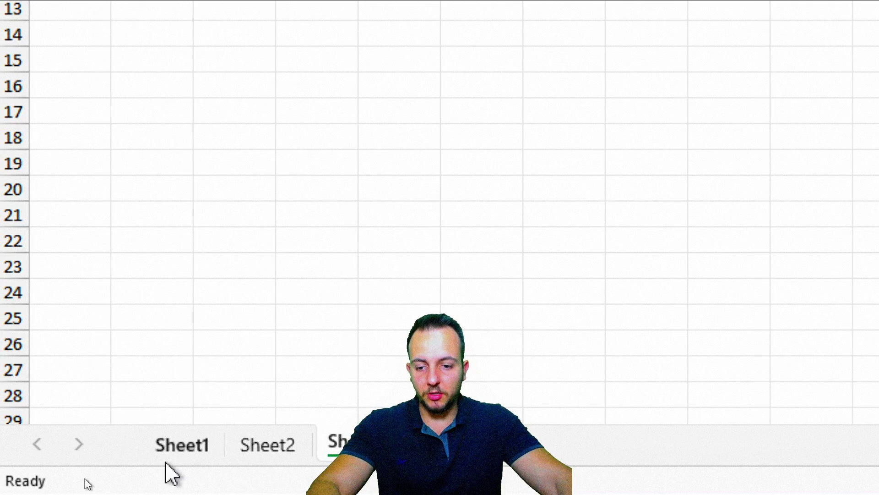
Switch back and forth between Sheet1, Sheet2 and Sheet3 to compare their contents, finishing on Sheet2
left_click(178, 449)
left_click(256, 445)
left_click(215, 449)
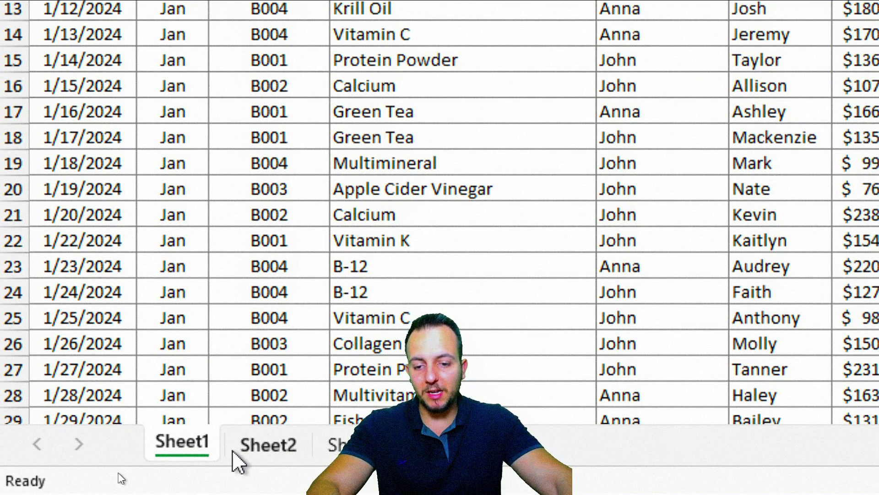
left_click(270, 451)
left_click(320, 448)
left_click(270, 451)
left_click(212, 450)
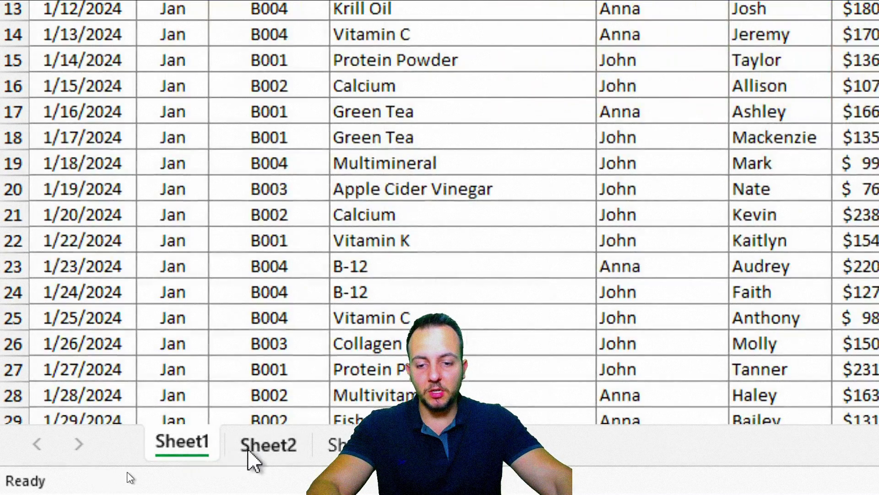
left_click(256, 446)
left_click(320, 448)
left_click(291, 453)
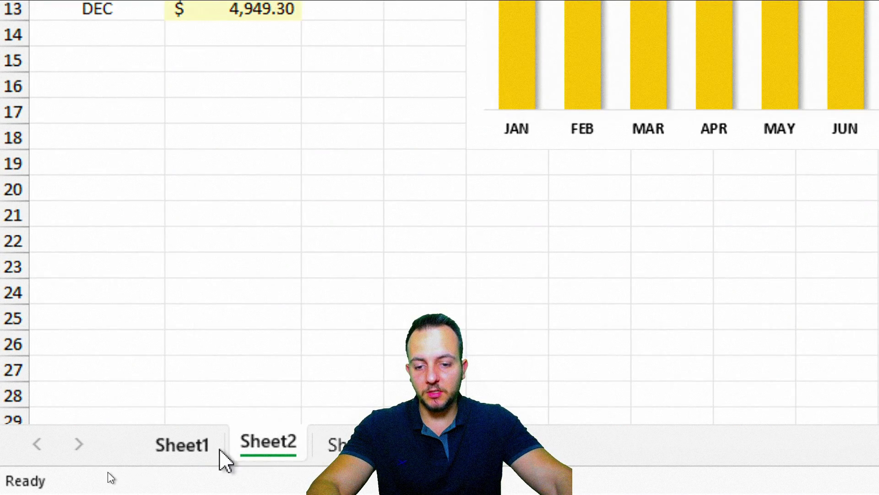
Open the name of Sheet2 for renaming and close it without entering a new name
right_click(267, 450)
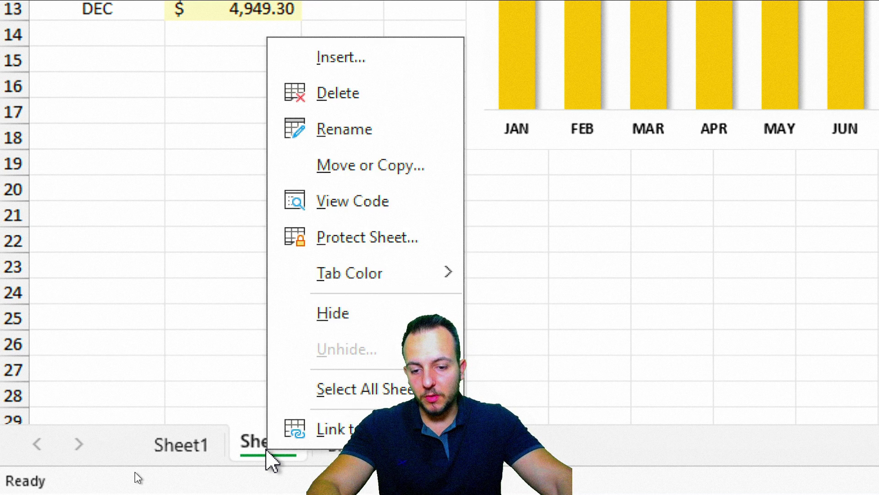
left_click(397, 137)
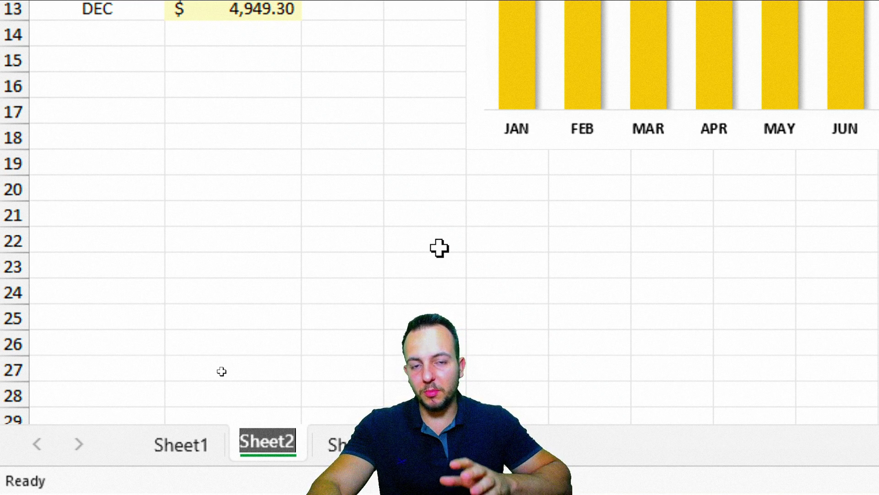
key("Return")
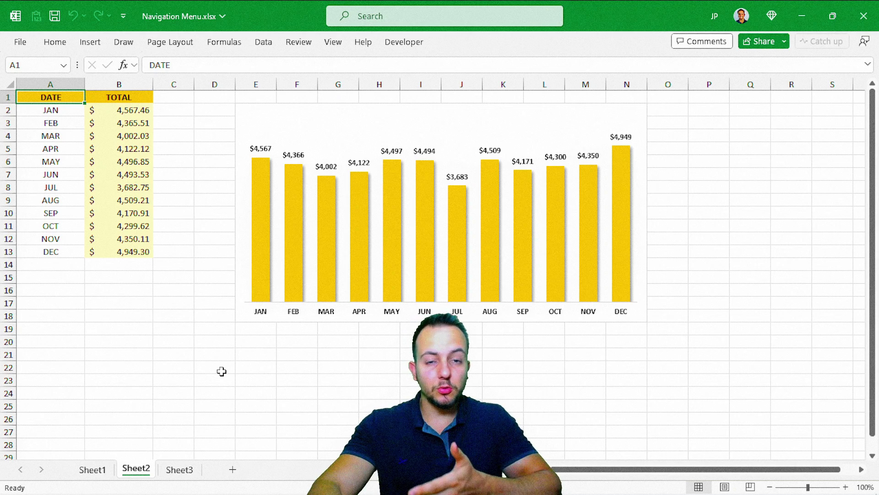
Review all three worksheets again and examine the order data on Sheet1
left_click(92, 469)
key("ctrl+Page_Down")
key("ctrl+Page_Down")
key("ctrl+Page_Up")
left_click(108, 470)
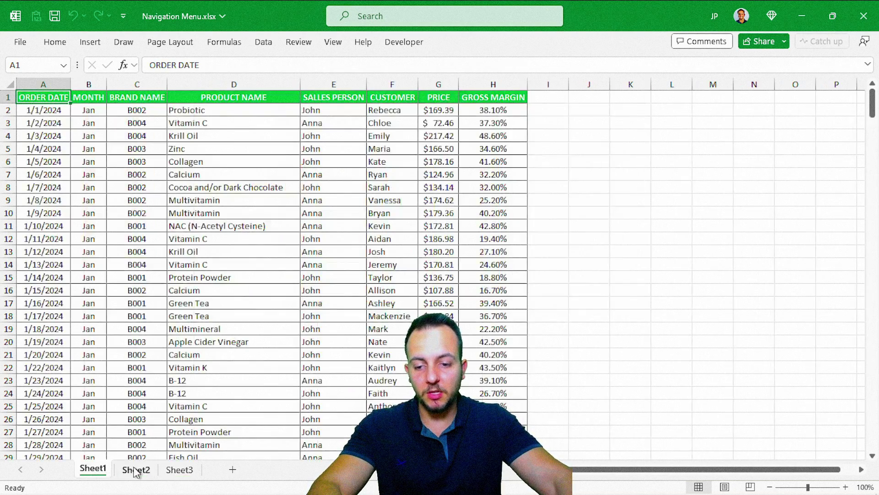
left_click(134, 468)
left_click(108, 470)
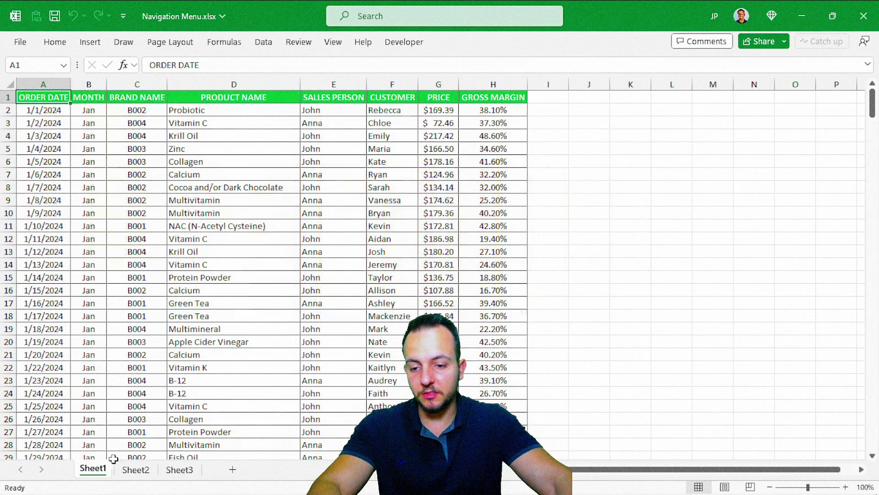
scroll(215, 385, "down", 4)
scroll(219, 364, "up", 4)
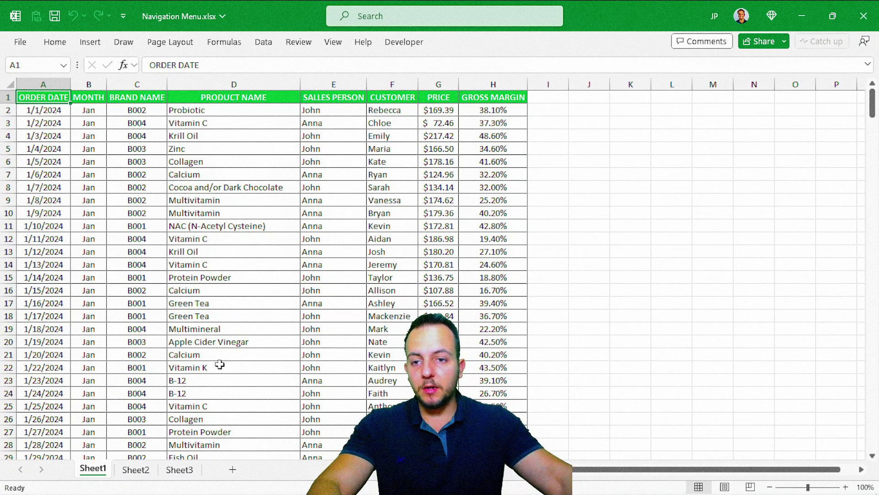
key("ctrl+2")
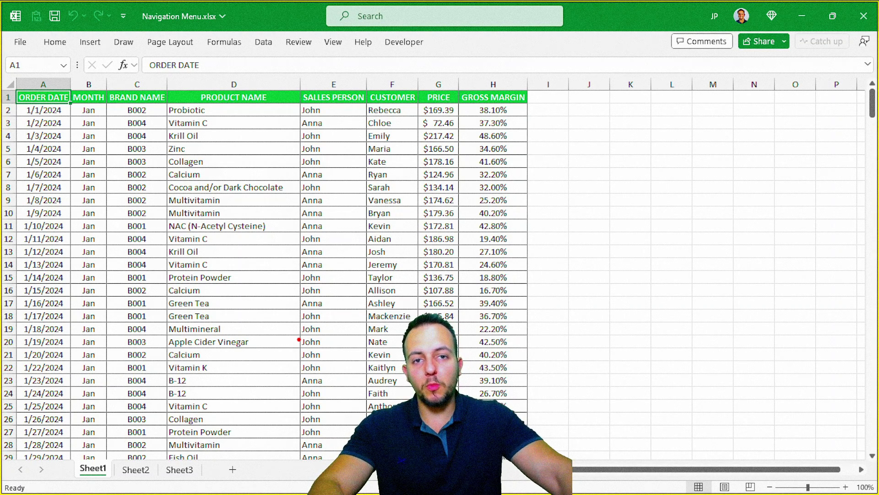
left_click_drag(249, 134, 249, 389)
left_click_drag(74, 89, 589, 90)
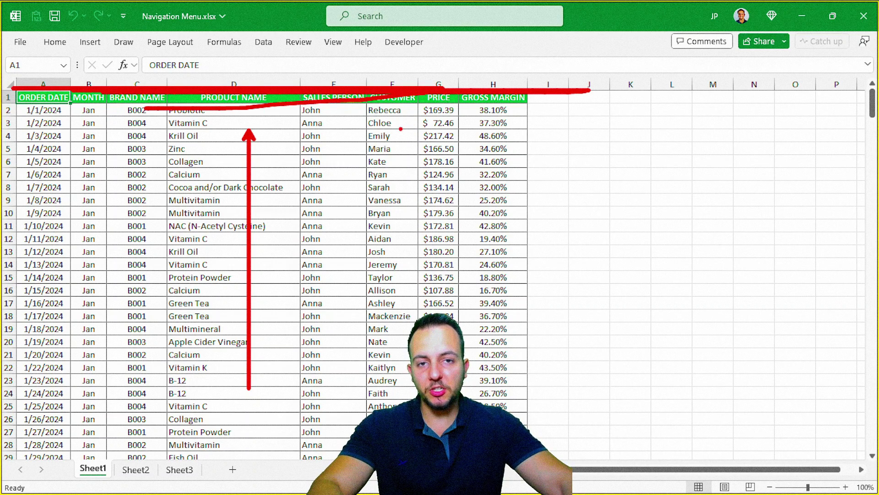
key("ctrl+z")
key("ctrl+z")
mouse_move(32, 118)
left_mouse_down()
mouse_move(29, 384)
mouse_move(36, 375)
left_mouse_up()
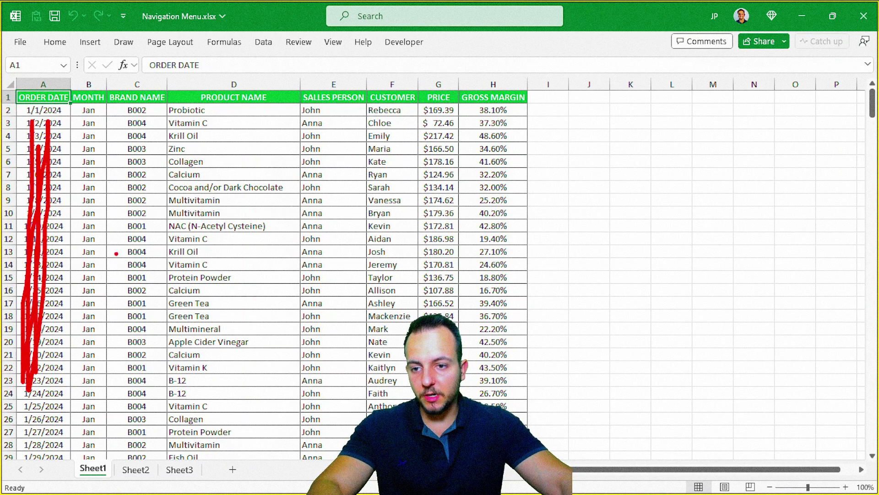
left_click_drag(321, 249, 105, 249)
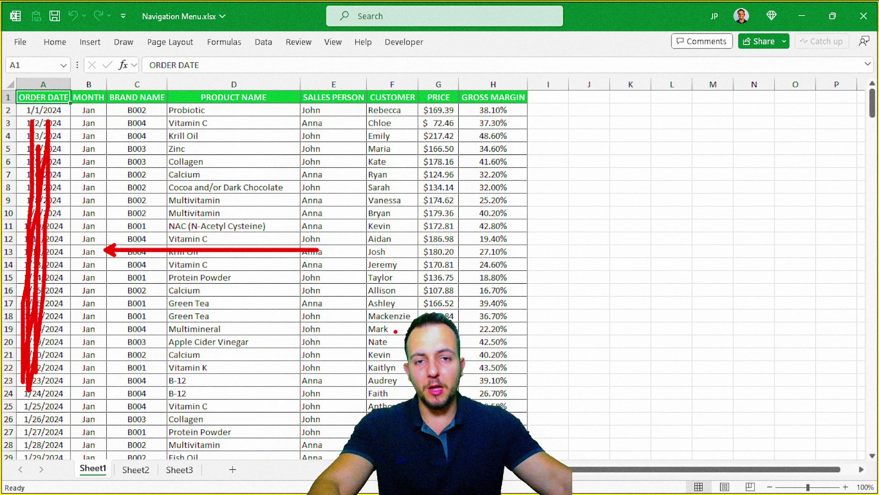
key("e")
left_click_drag(262, 137, 262, 338)
left_click_drag(229, 118, 371, 118)
left_click_drag(490, 117, 247, 101)
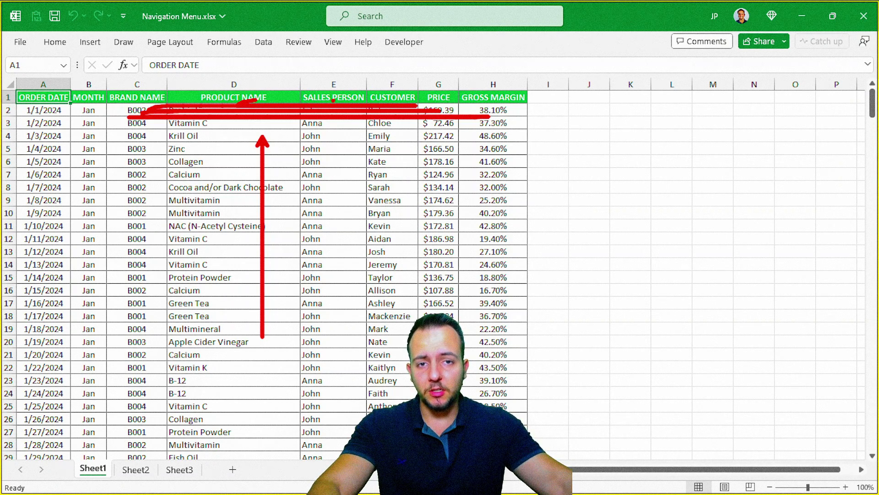
key("Escape")
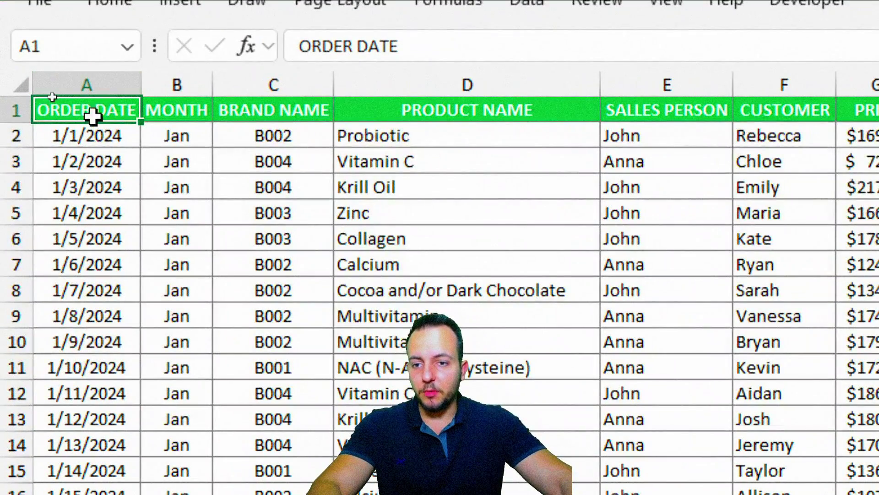
Insert two blank columns before the ORDER DATE column on Sheet1
left_click(108, 85)
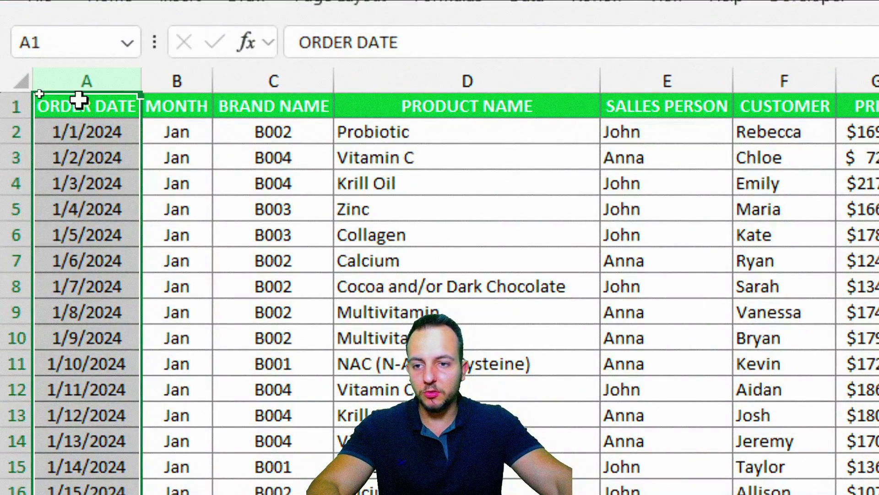
left_click(34, 98)
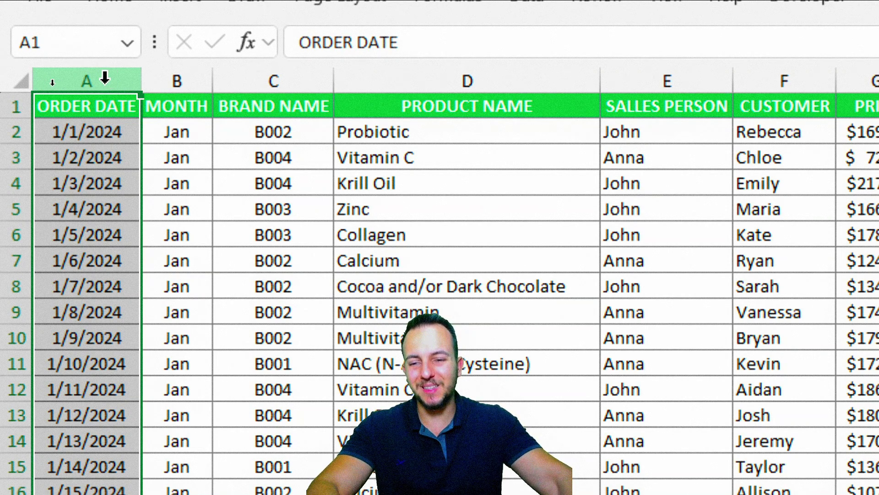
right_click(105, 80)
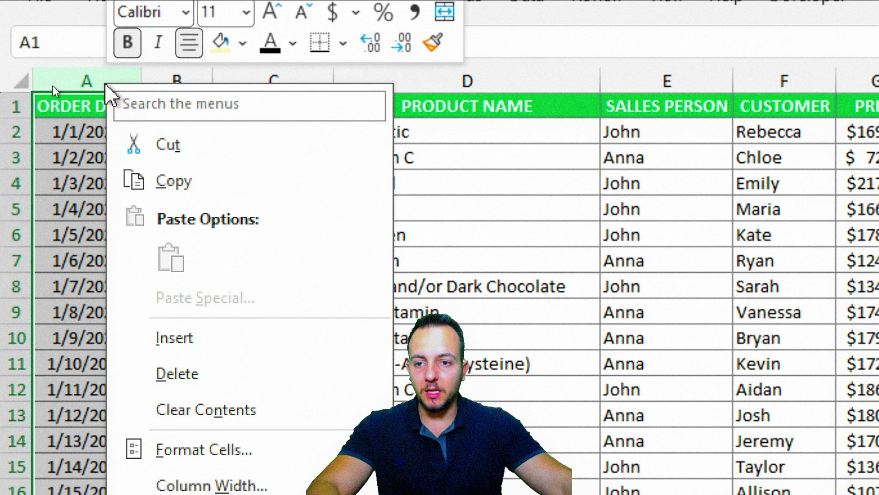
left_click(191, 347)
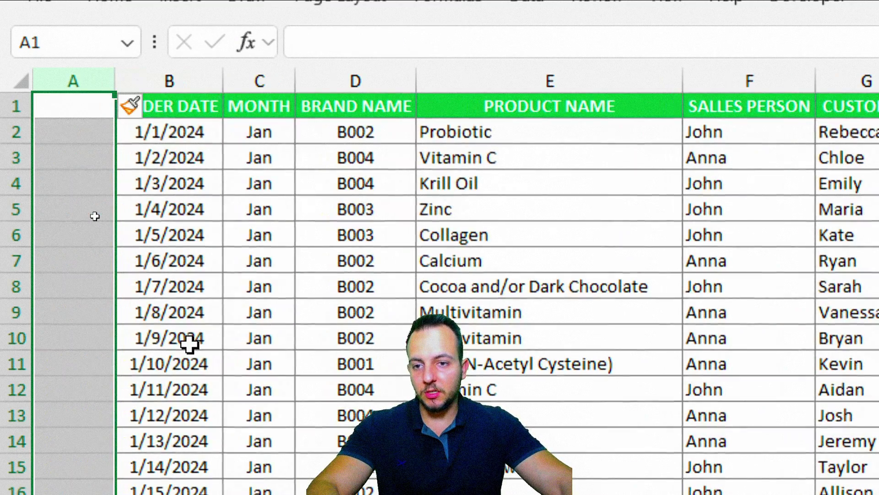
right_click(102, 81)
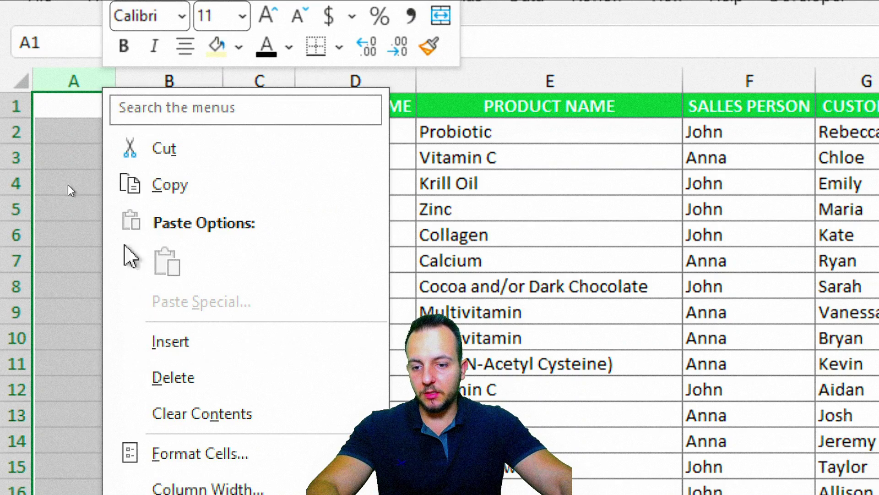
left_click(188, 349)
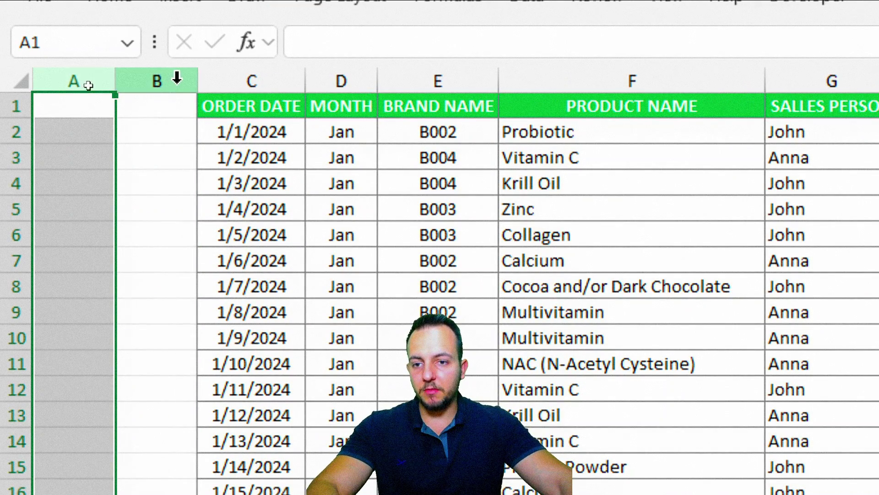
Fill the whole of column A with the theme colour Black, Lighter 25%
left_click(176, 78)
left_click(76, 78)
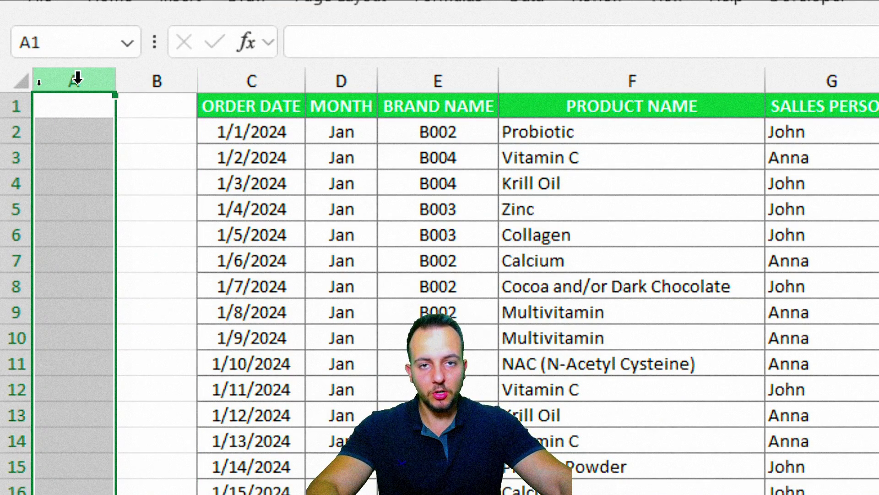
left_click(59, 104)
left_click(79, 81)
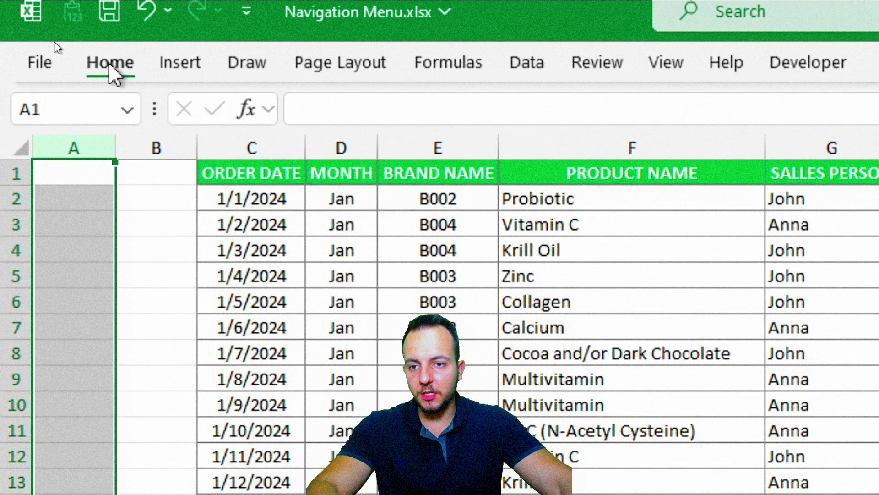
left_click(112, 22)
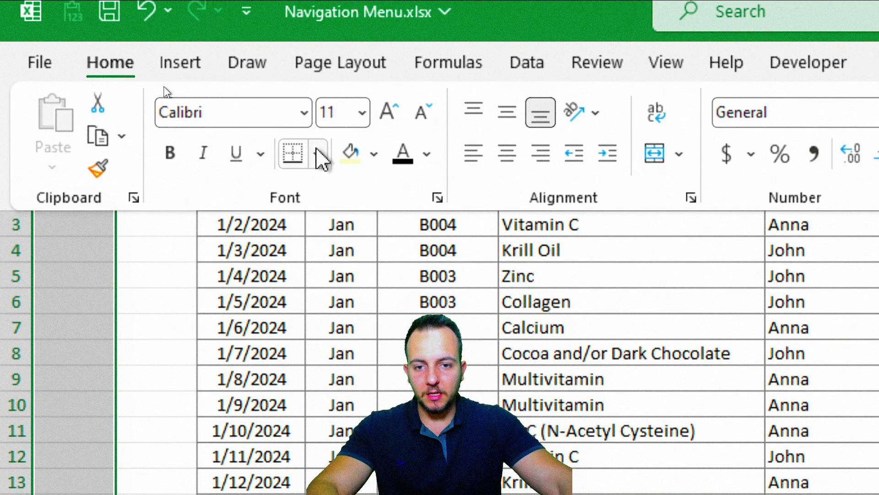
left_click(374, 155)
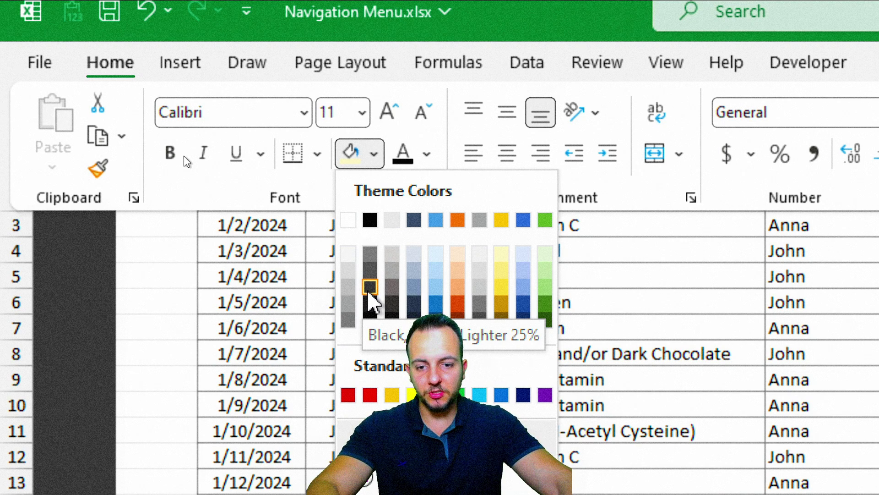
left_click(369, 287)
left_click(126, 300)
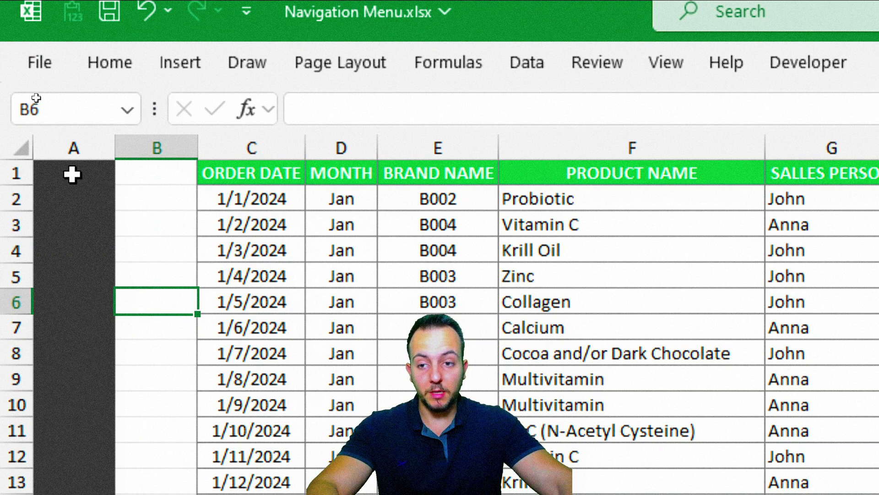
Widen the dark column A to roughly twice its default width
left_click(72, 174)
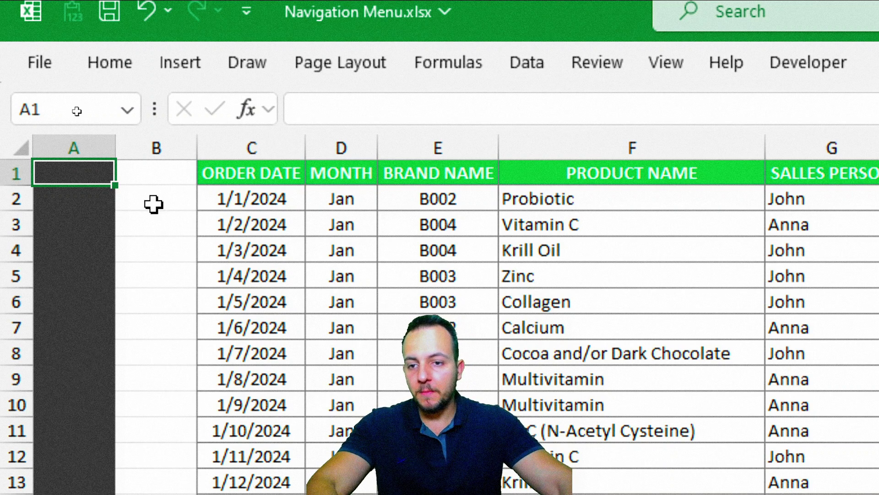
left_click(117, 146)
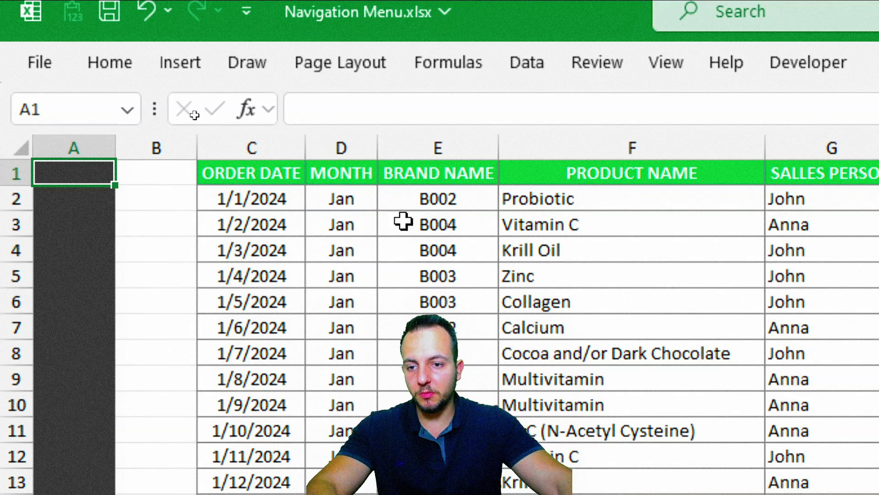
left_click_drag(118, 153, 177, 155)
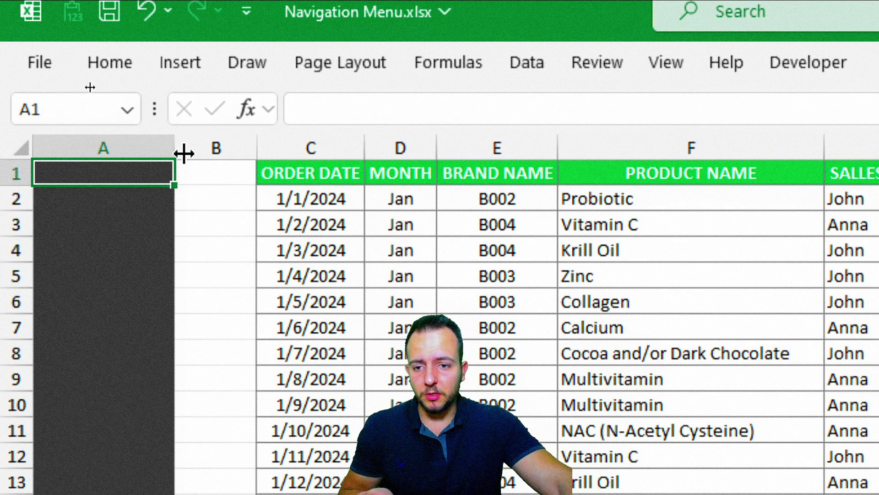
left_click_drag(180, 151, 215, 153)
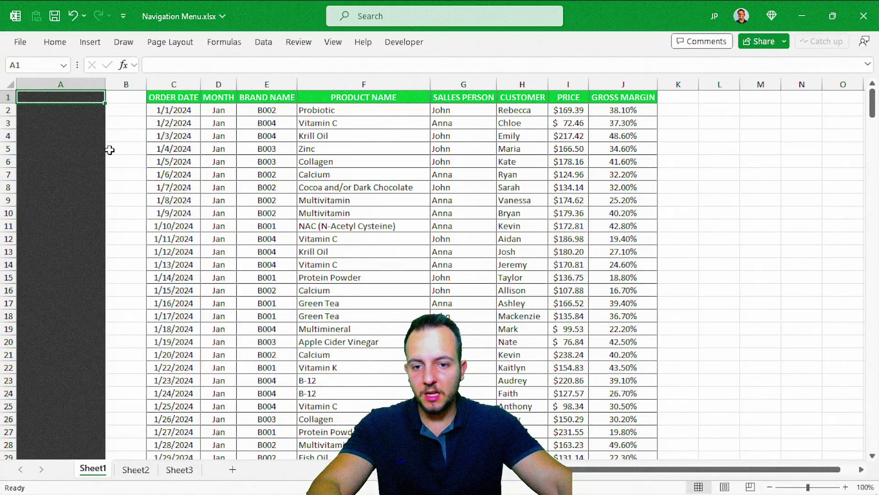
scroll(109, 150, "down", 6)
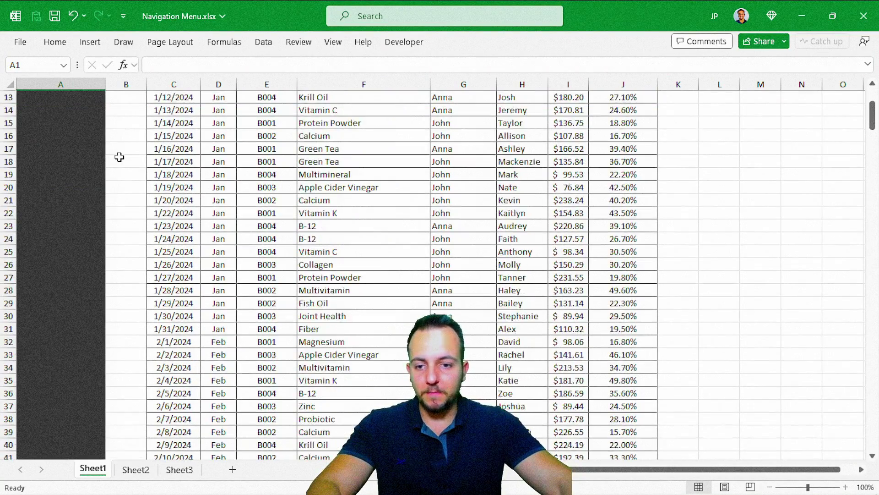
scroll(119, 157, "down", 18)
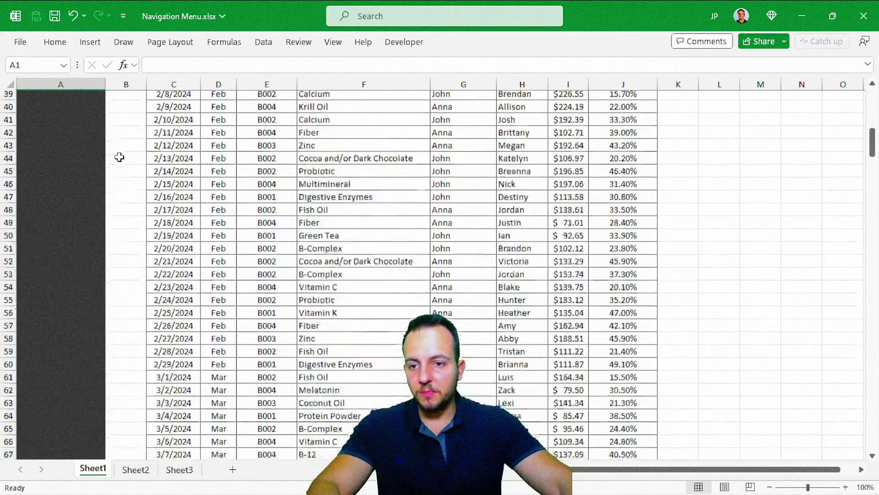
scroll(119, 157, "down", 20)
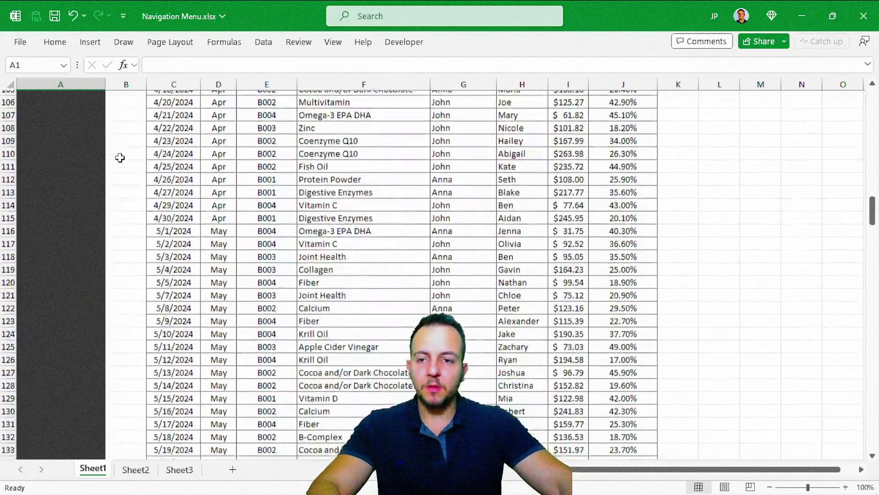
scroll(120, 158, "up", 20)
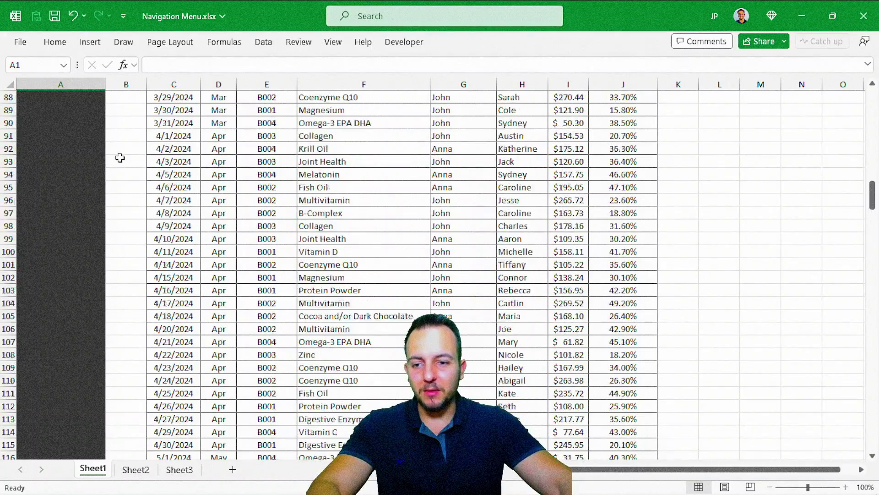
scroll(120, 157, "up", 13)
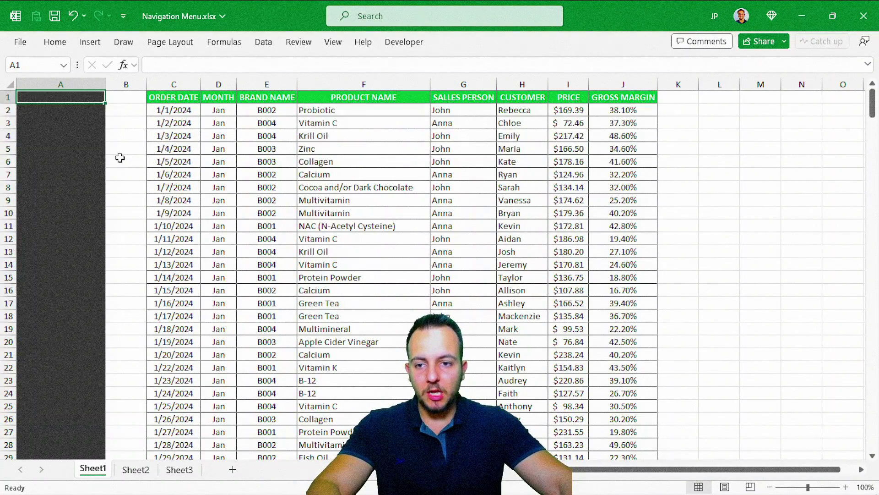
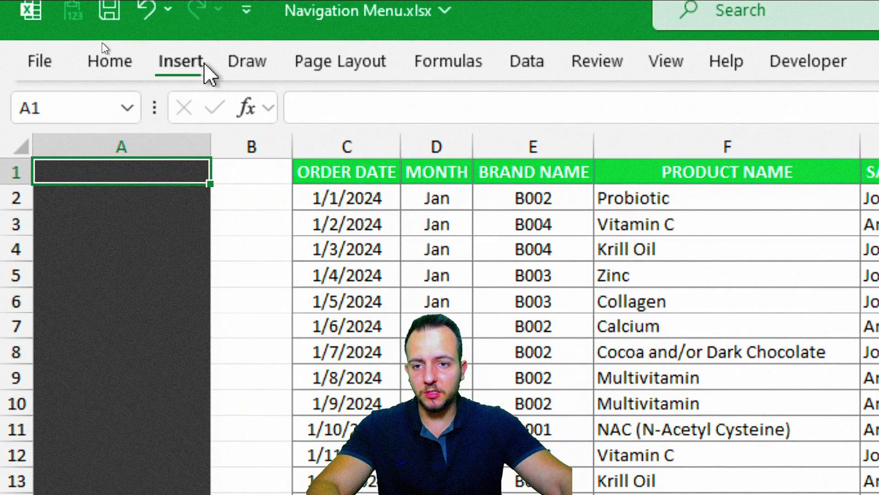
Insert a text box covering cells A1 and A2 of the dark column, containing the text "Navigation Menu"
left_click(192, 51)
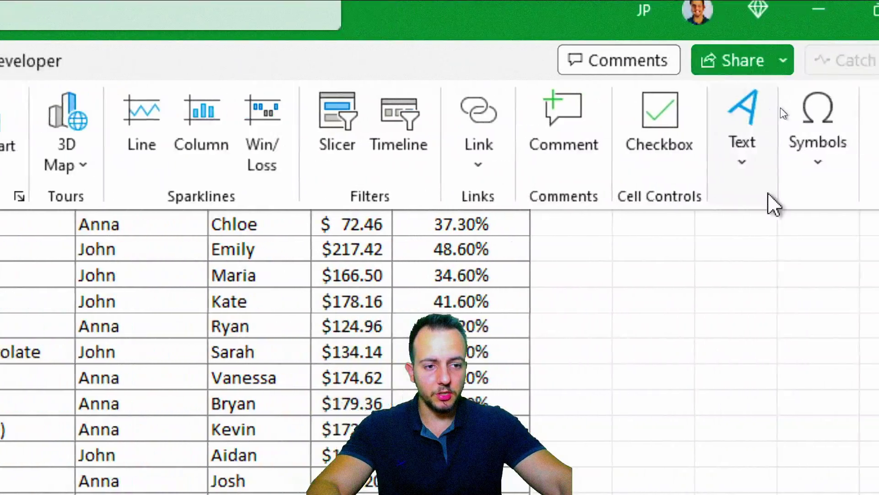
left_click(667, 151)
left_click(592, 270)
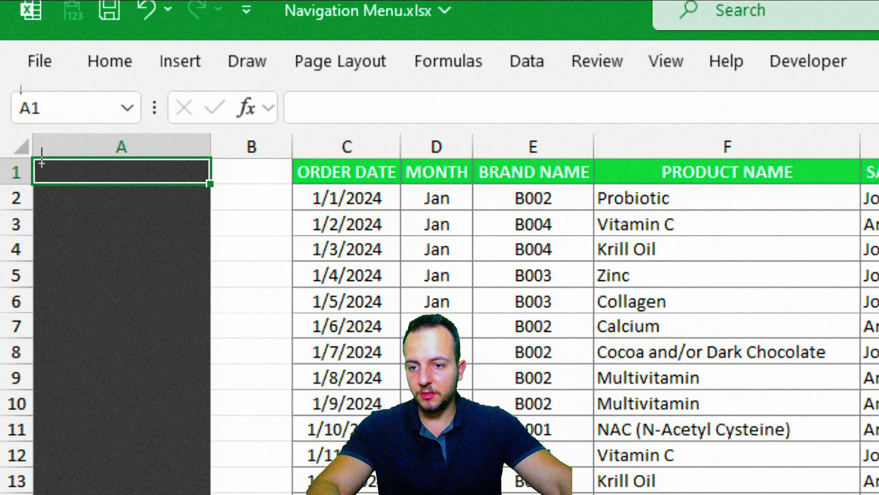
left_click_drag(36, 161, 210, 210)
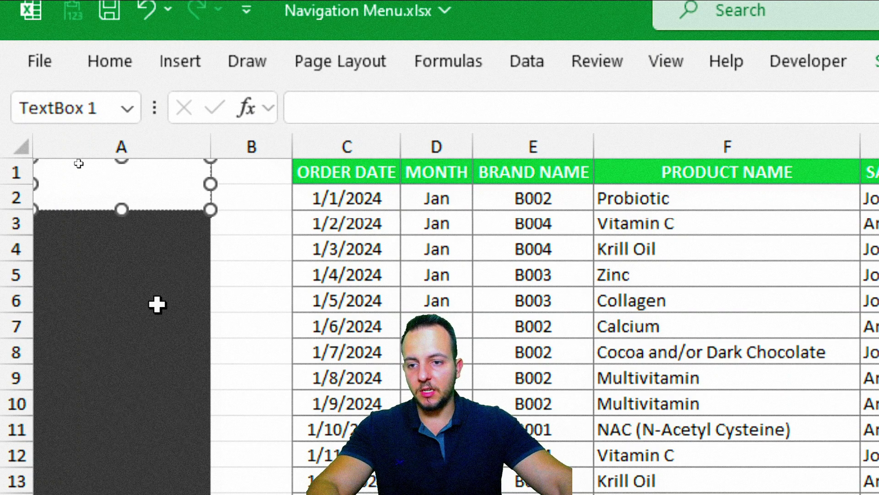
type("Navigatio")
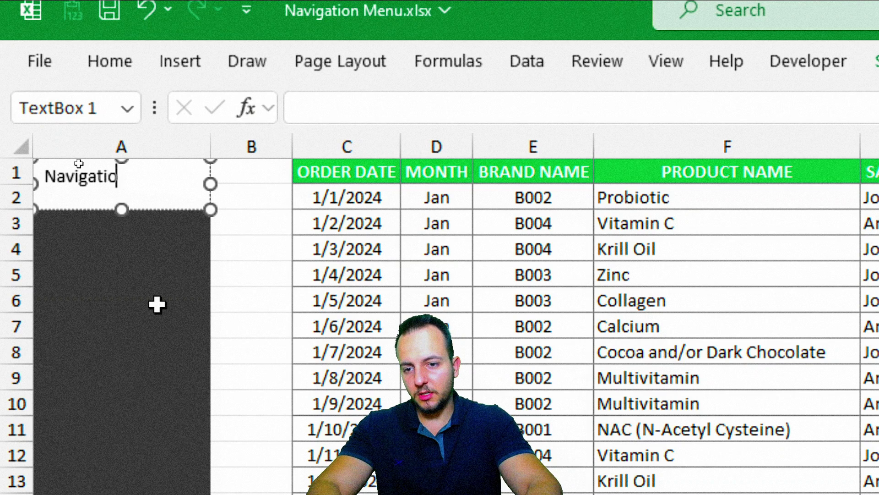
type("n Menu")
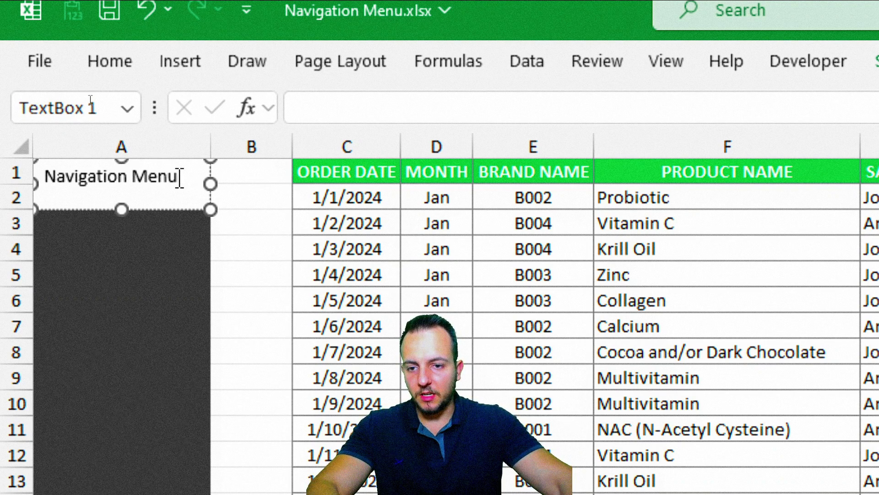
Centre the "Navigation Menu" text both vertically and horizontally in its text box
triple_click(117, 179)
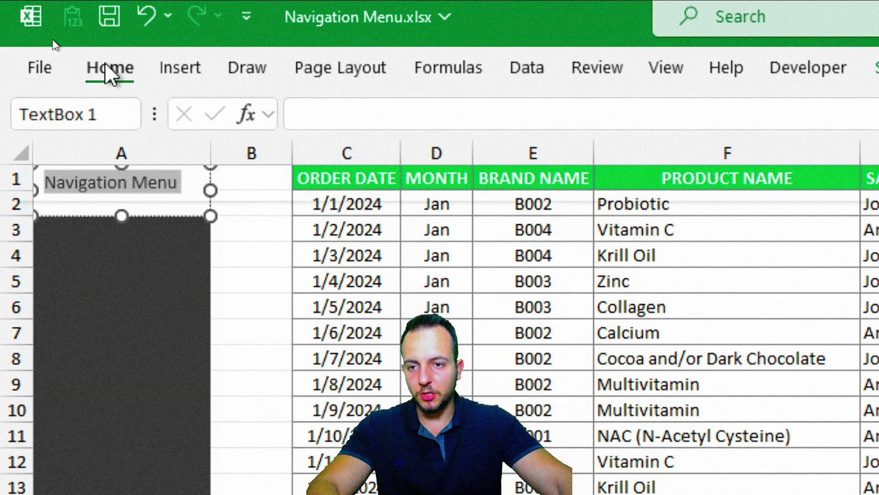
left_click(110, 67)
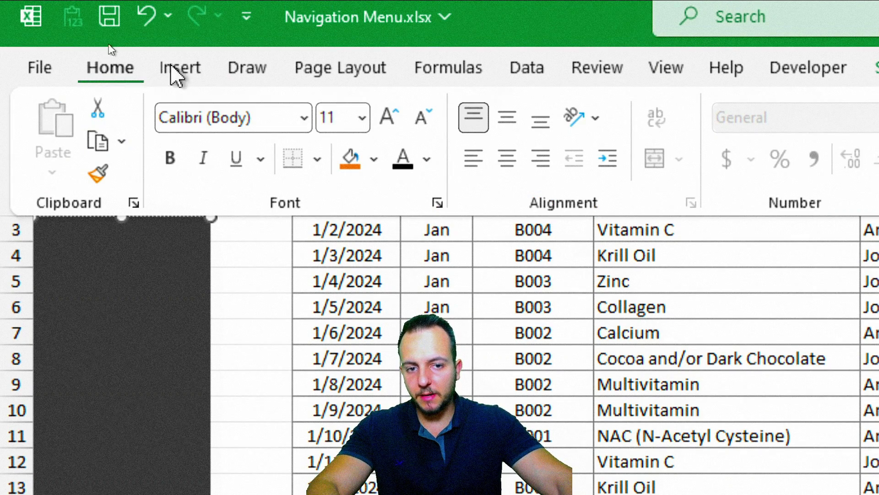
left_click(505, 120)
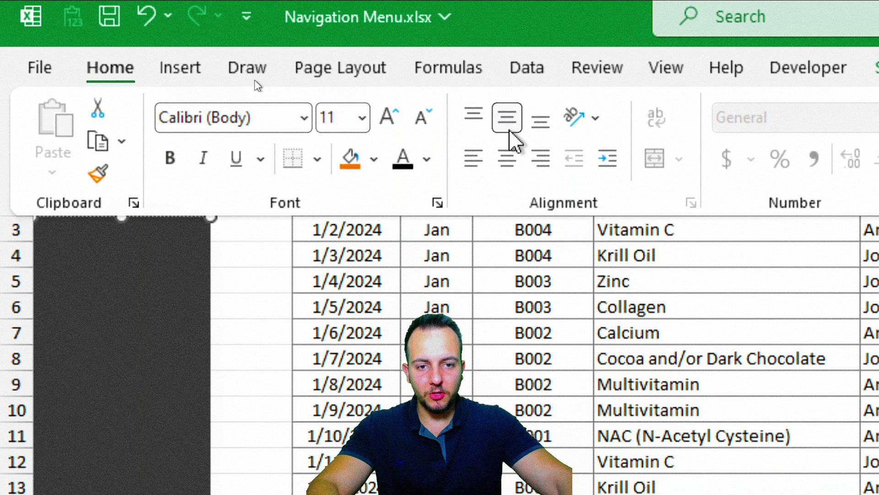
left_click(511, 161)
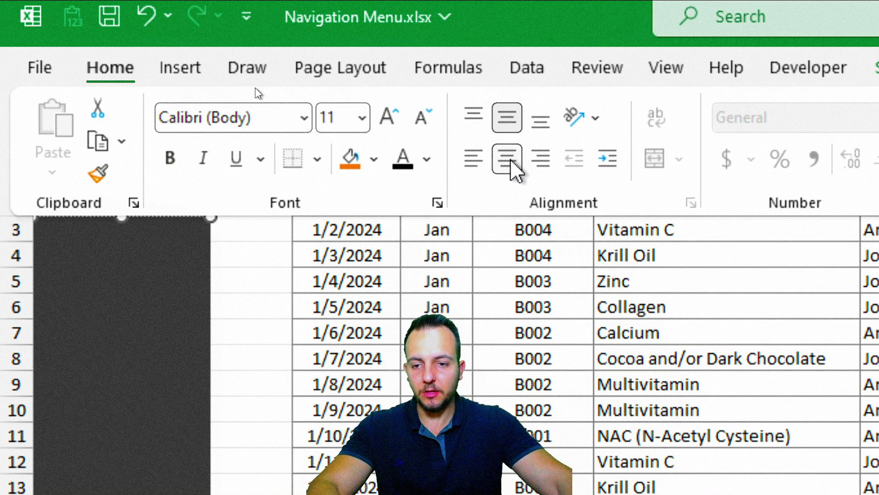
Format the "Navigation Menu" text as bold, size 12 and white
left_click(174, 162)
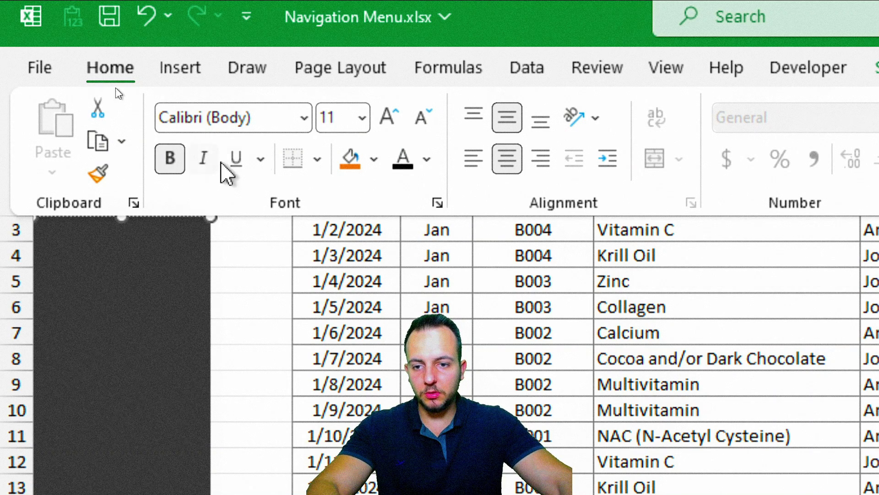
left_click(391, 117)
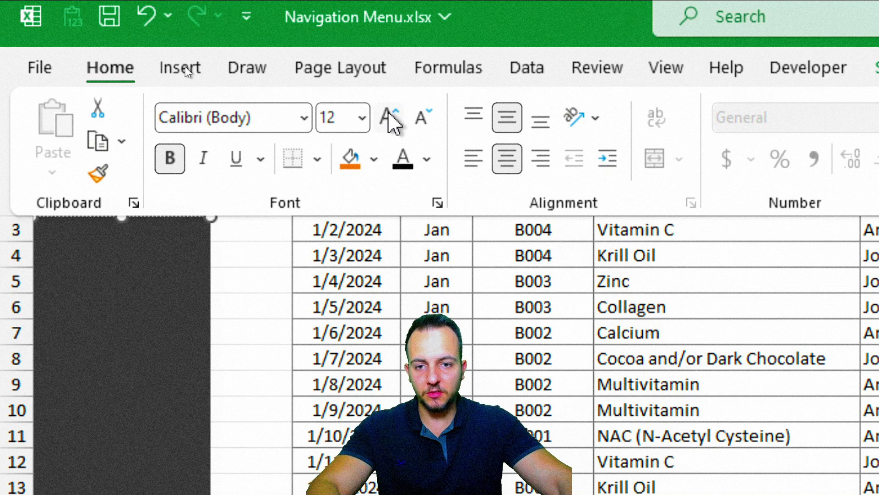
left_click(428, 159)
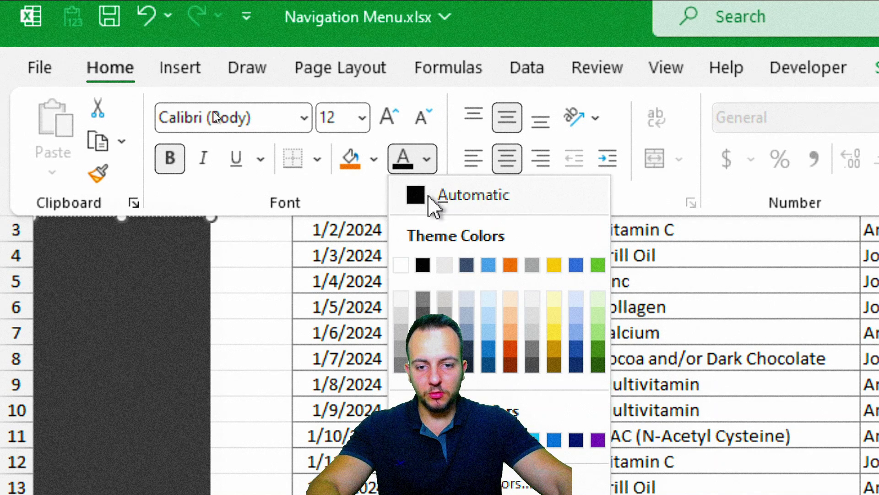
left_click(402, 264)
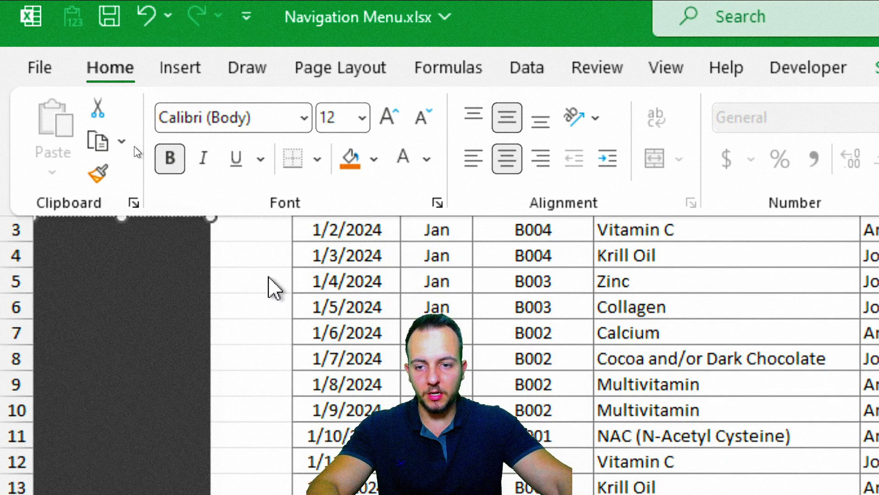
left_click(225, 283)
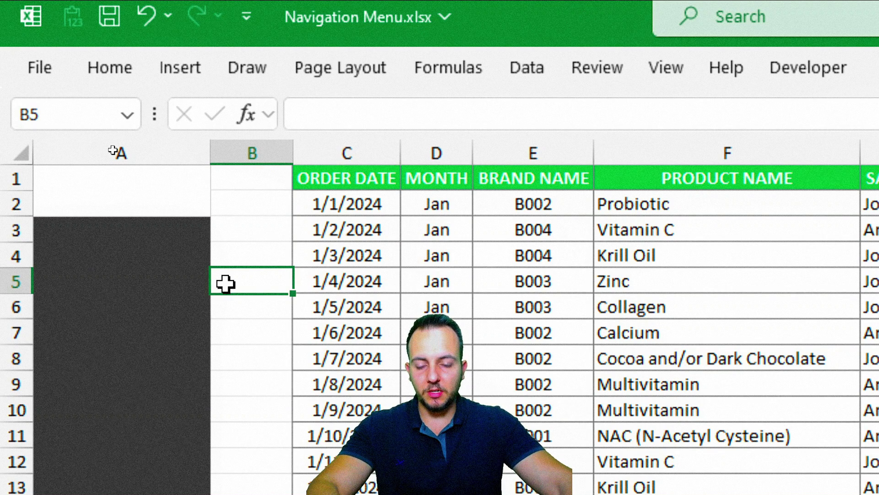
Remove the outline of the "Navigation Menu" text box and fill it with the same dark colour as column A
left_click(189, 213)
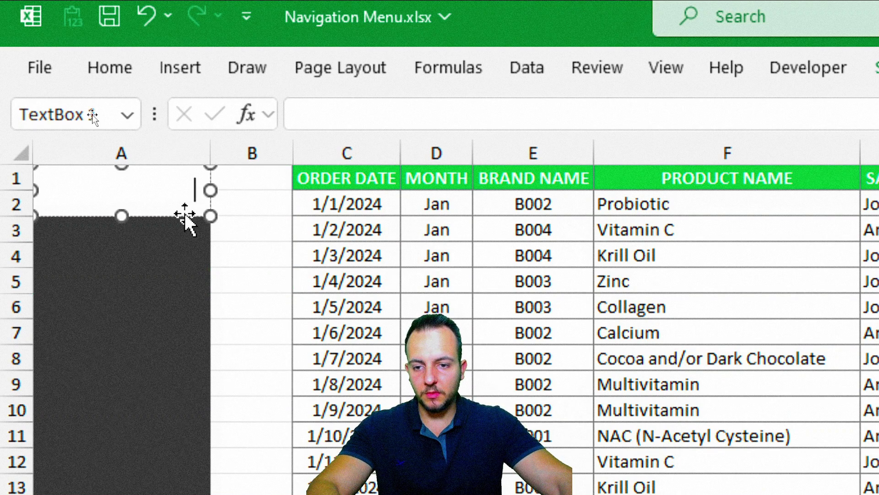
left_click(210, 174)
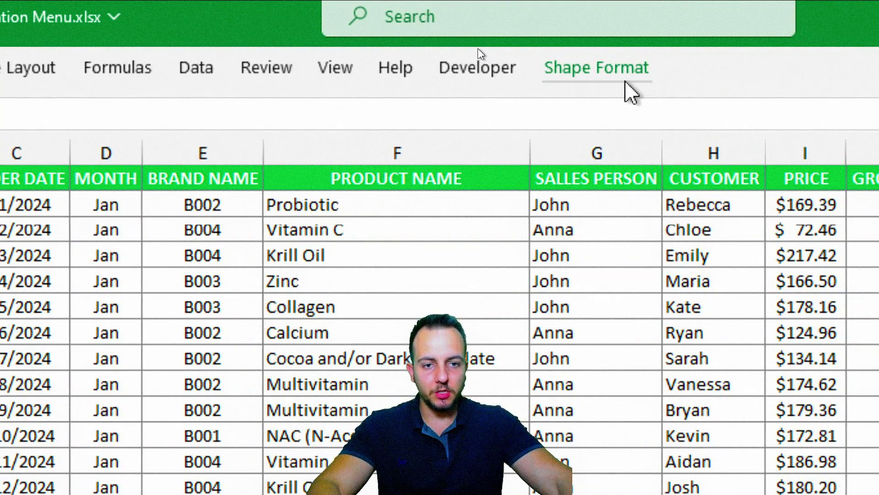
left_click(878, 85)
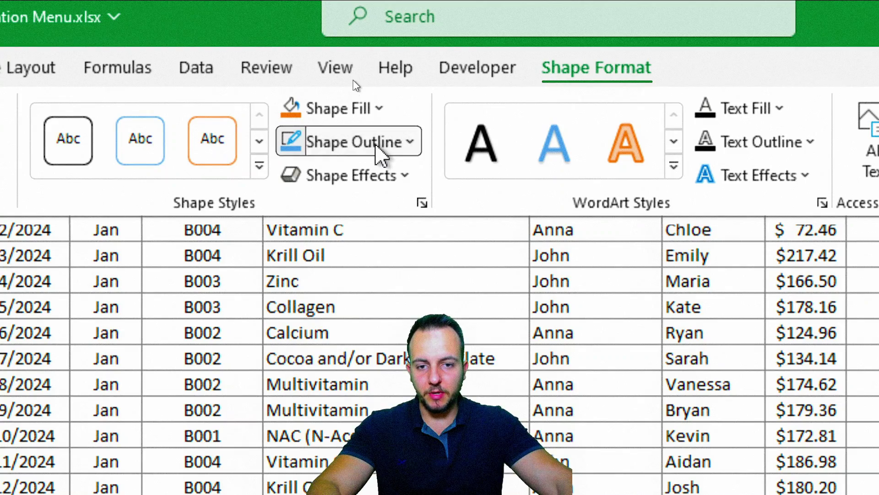
left_click(376, 144)
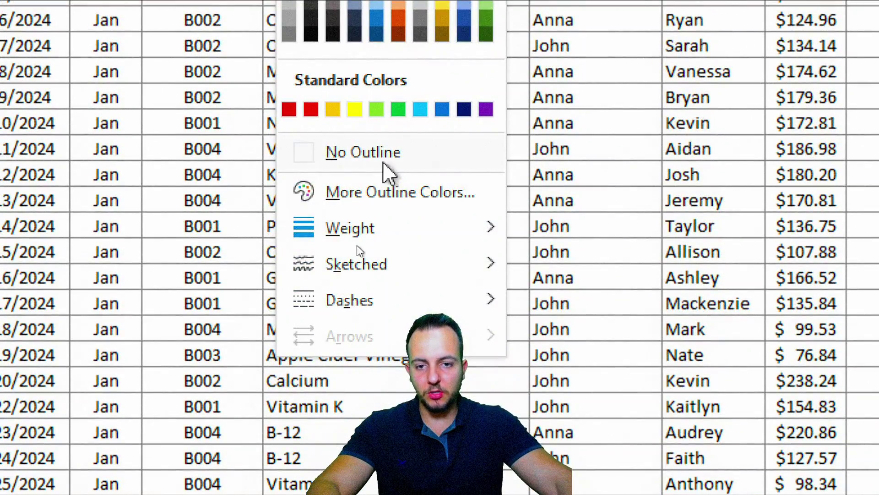
left_click(355, 155)
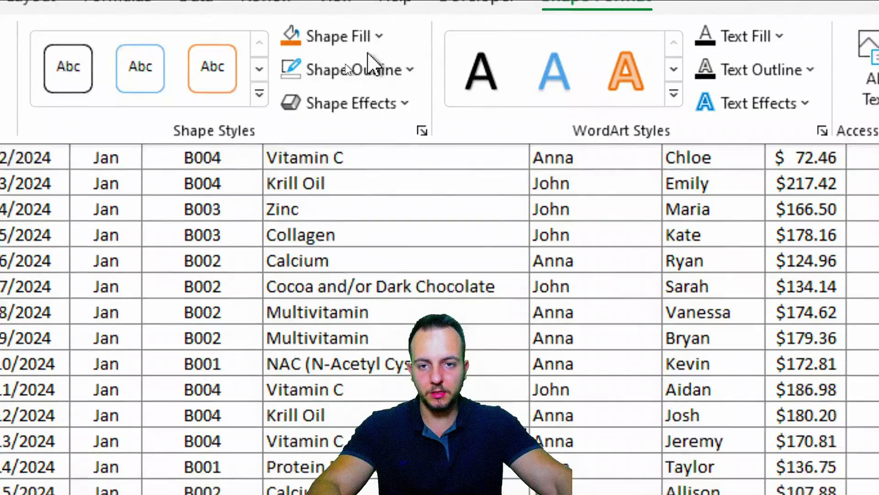
left_click(365, 36)
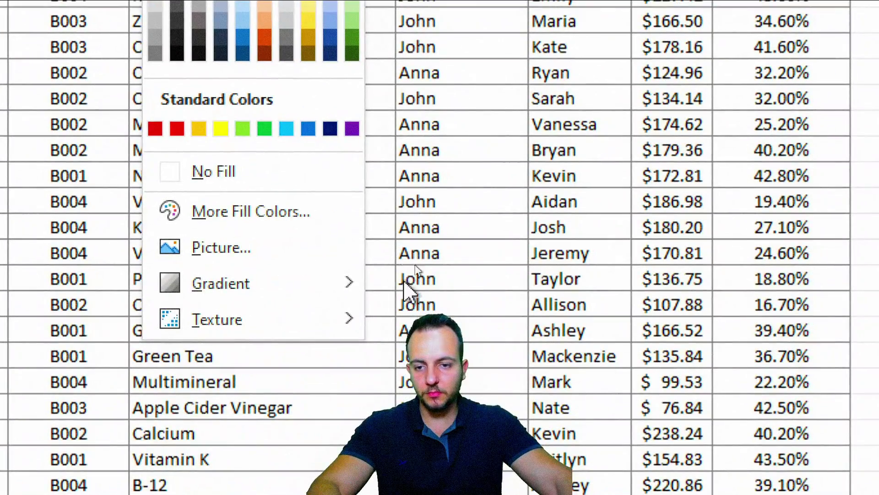
left_click(177, 41)
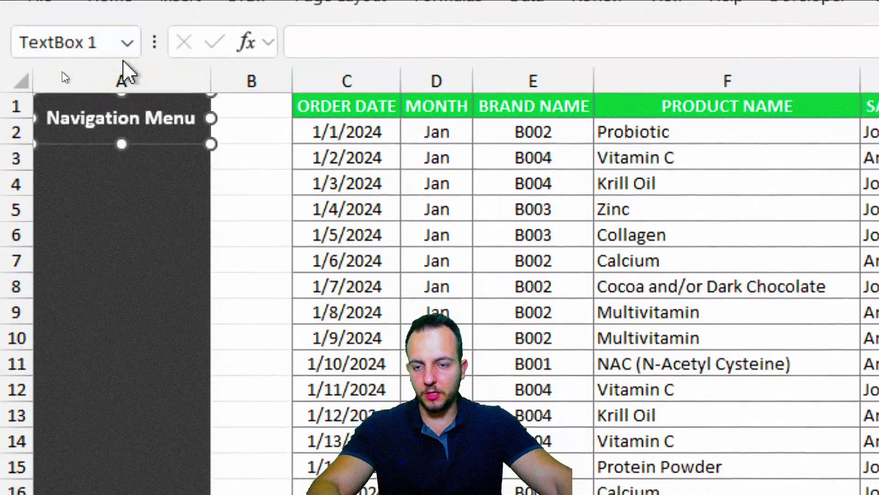
left_click(137, 209)
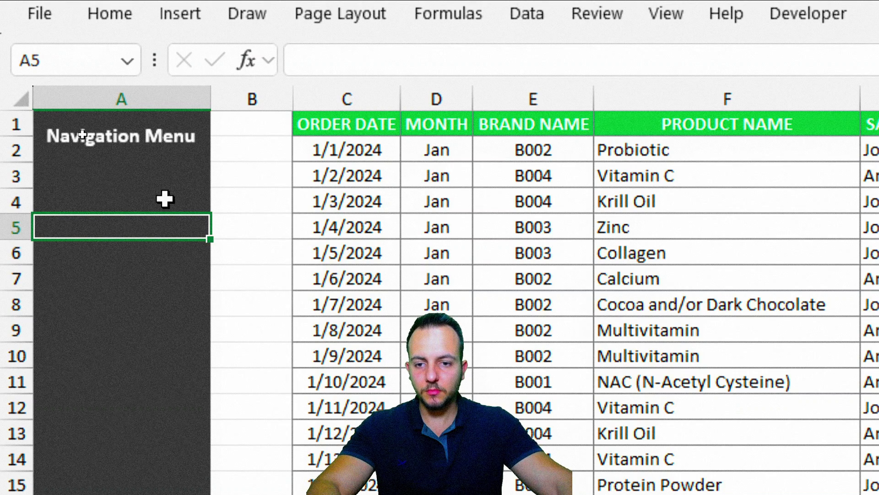
left_click(118, 198)
left_click_drag(118, 198, 149, 197)
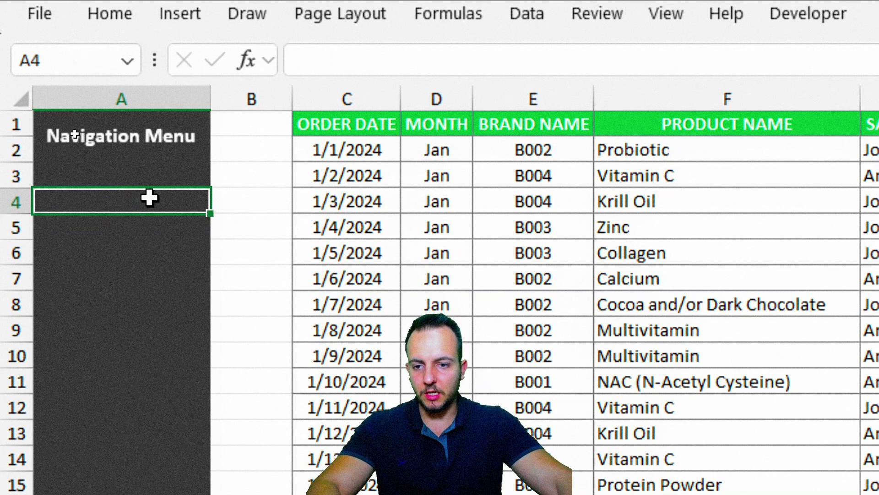
left_click(134, 232)
left_click(129, 247)
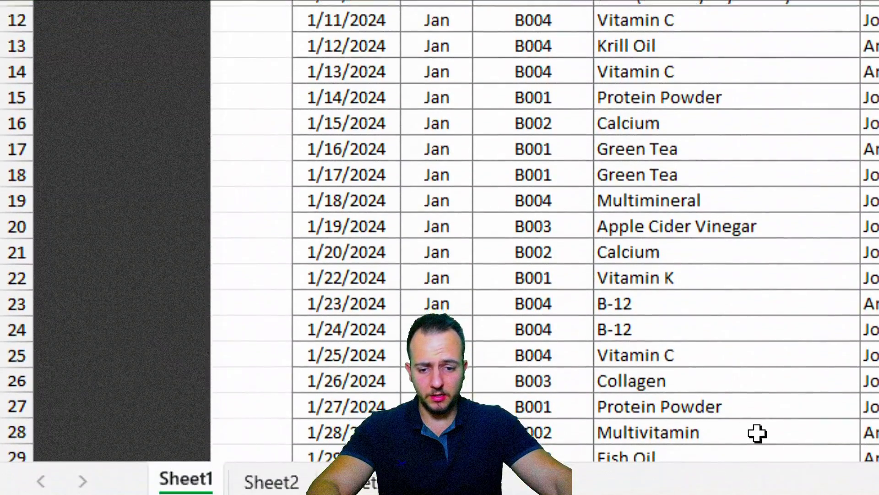
left_click(272, 481)
left_click(185, 479)
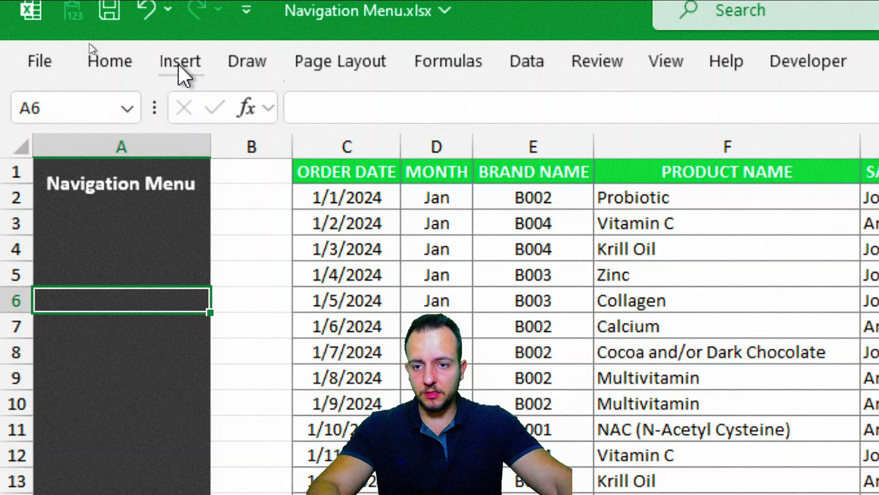
Insert a rectangle shape across cells A4 and A5 of the dark column
left_click(180, 63)
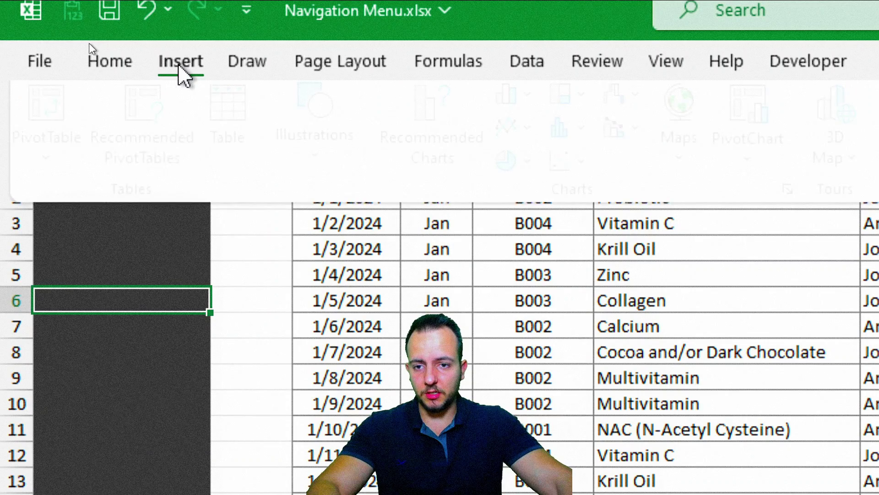
left_click(314, 141)
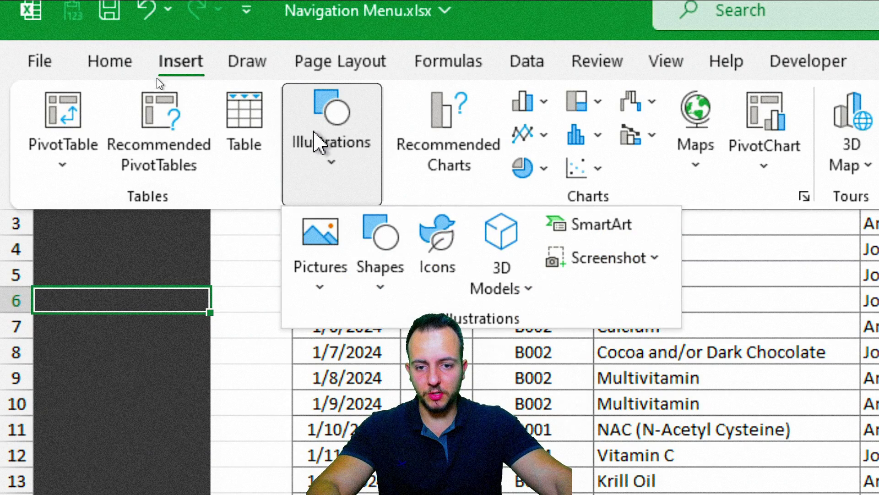
left_click(386, 255)
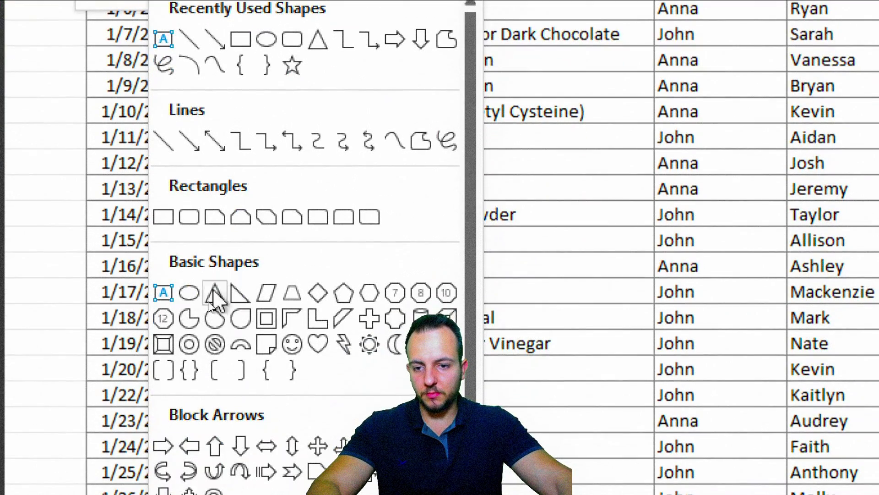
left_click(164, 224)
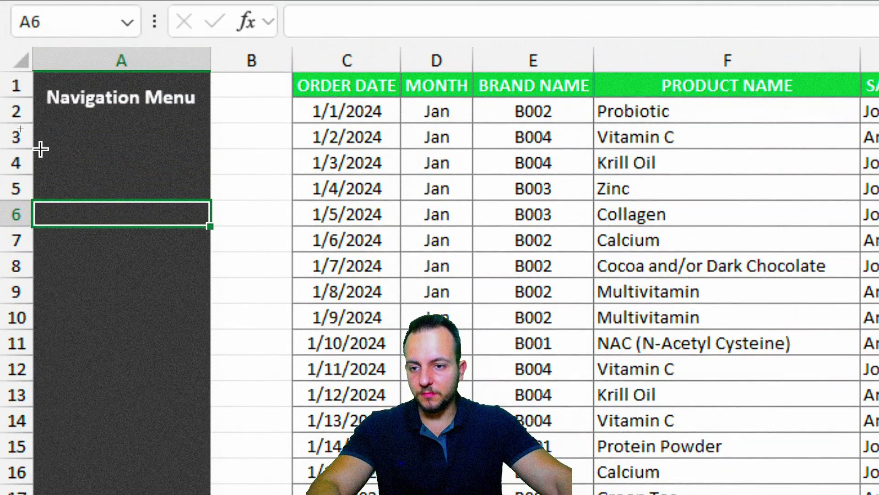
mouse_move(36, 149)
left_mouse_down()
mouse_move(68, 202)
mouse_move(108, 191)
mouse_move(191, 190)
mouse_move(212, 175)
mouse_move(204, 190)
left_mouse_up()
mouse_move(147, 172)
left_mouse_down()
mouse_move(151, 179)
mouse_move(182, 164)
mouse_move(143, 179)
mouse_move(152, 173)
mouse_move(145, 165)
mouse_move(161, 167)
mouse_move(136, 204)
mouse_move(142, 178)
mouse_move(125, 179)
left_mouse_up()
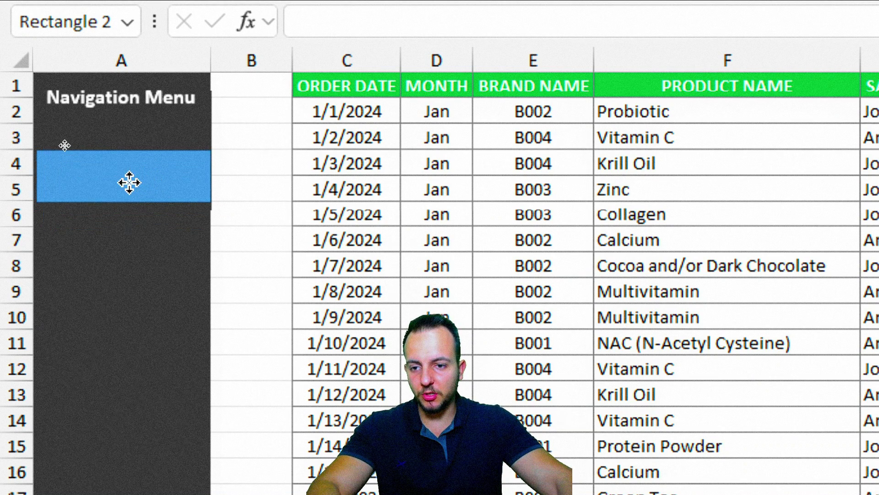
Nudge and widen the rectangle so it spans the full width of column A over rows 4 and 5
left_click(146, 221)
left_click(176, 178)
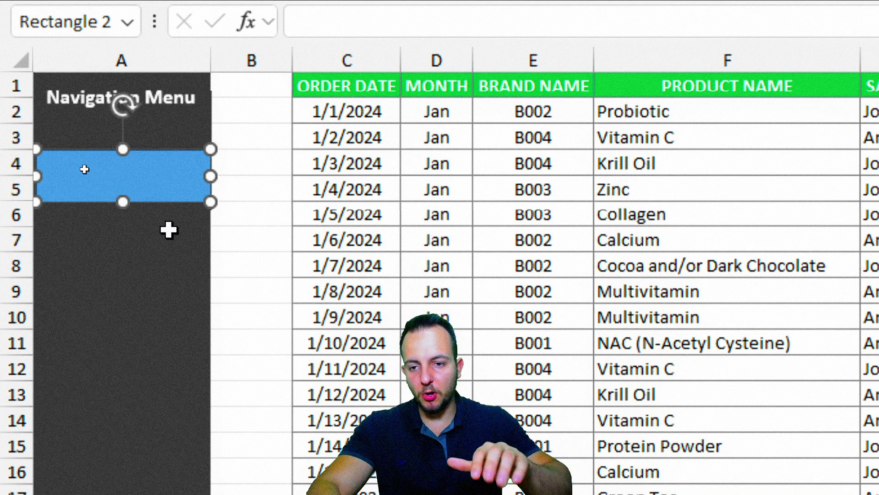
key("Left")
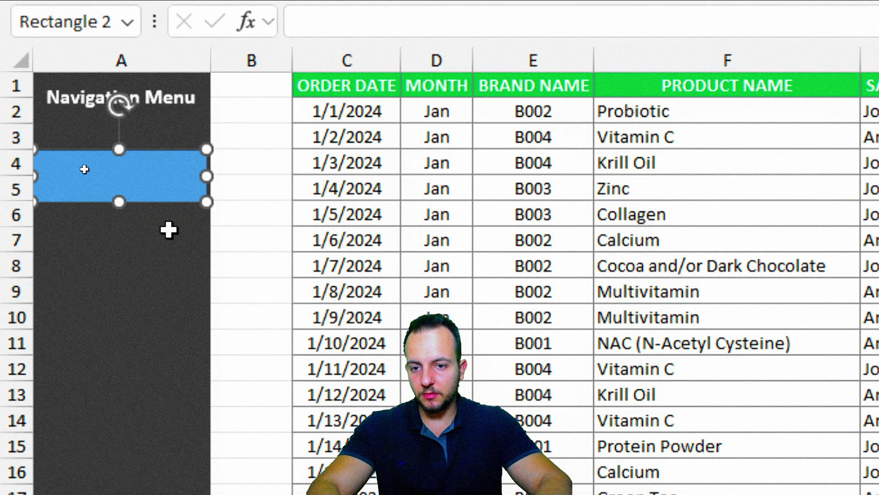
key("Up")
key("Up")
key("Up")
key("Down")
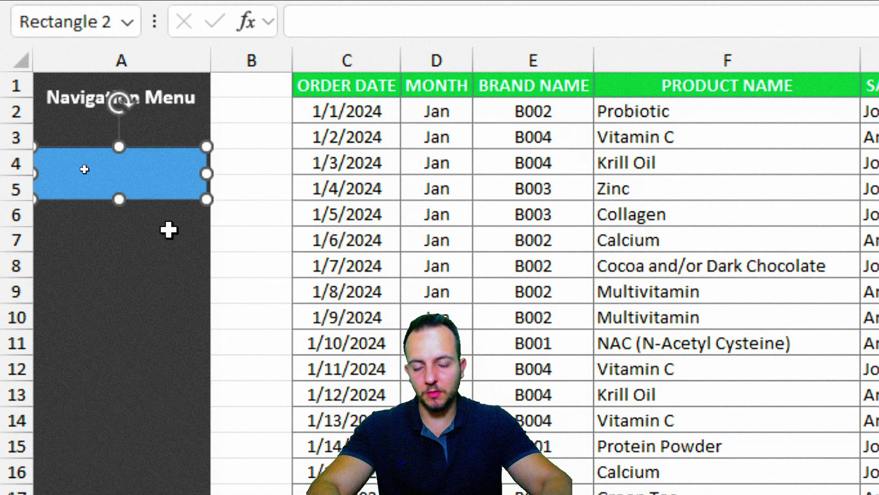
left_click_drag(69, 158, 72, 167)
left_click_drag(206, 200, 211, 200)
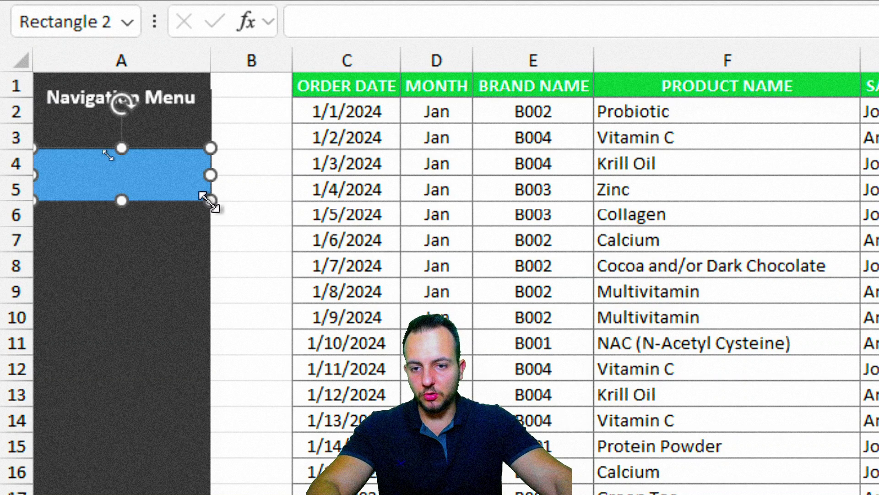
left_click(203, 239)
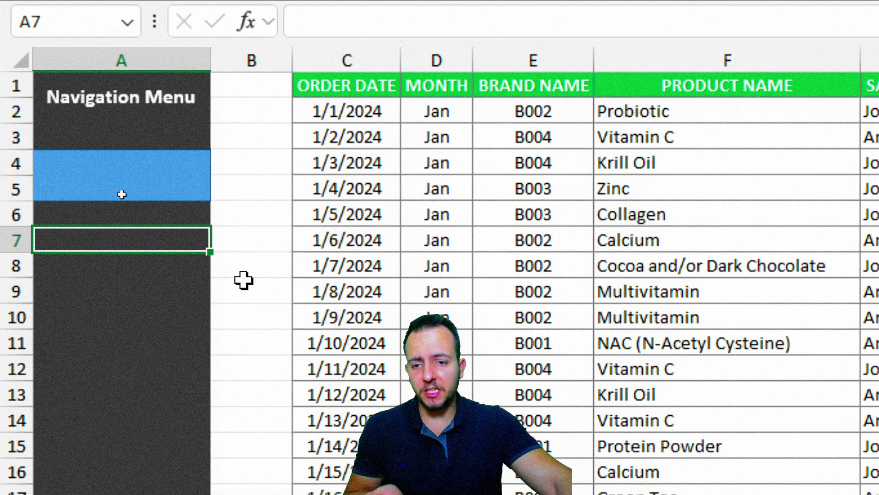
Open the shape formatting settings for the rectangle and set its line to No line
left_click(153, 190)
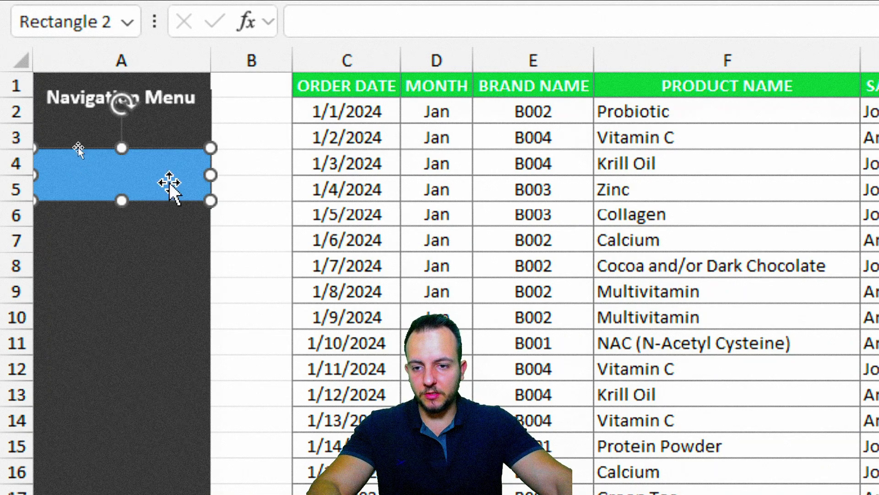
right_click(141, 182)
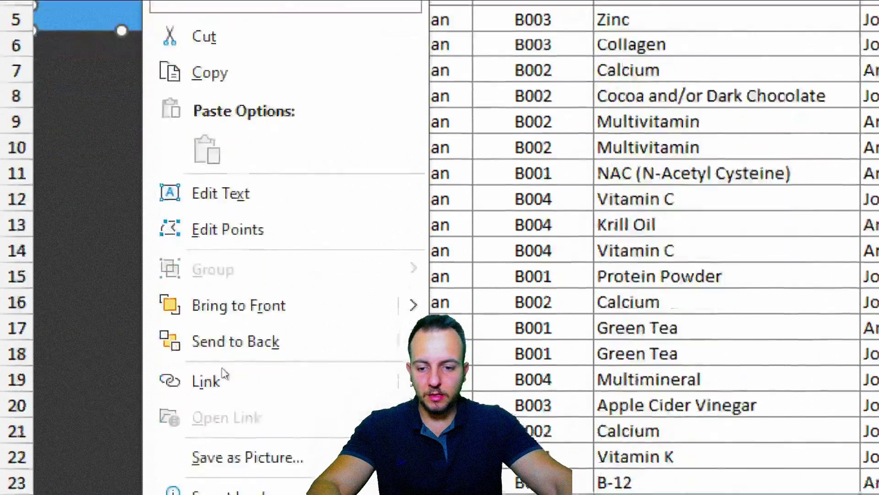
key("Escape")
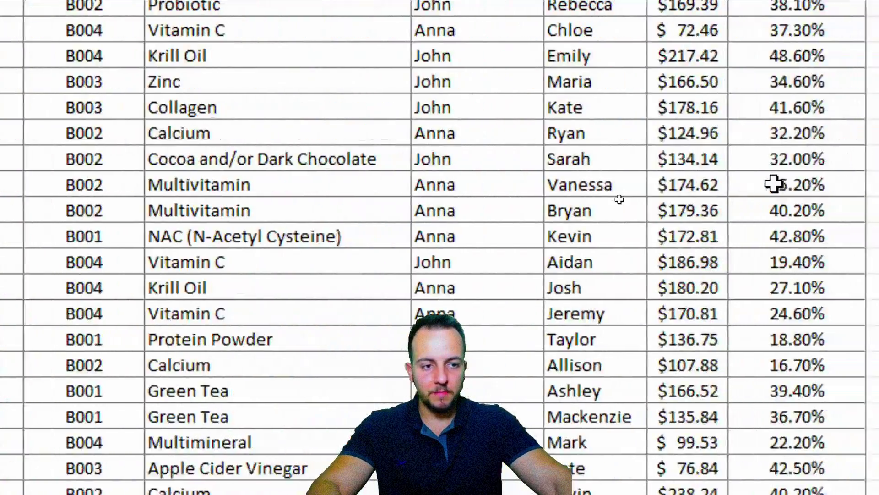
key("ctrl+1")
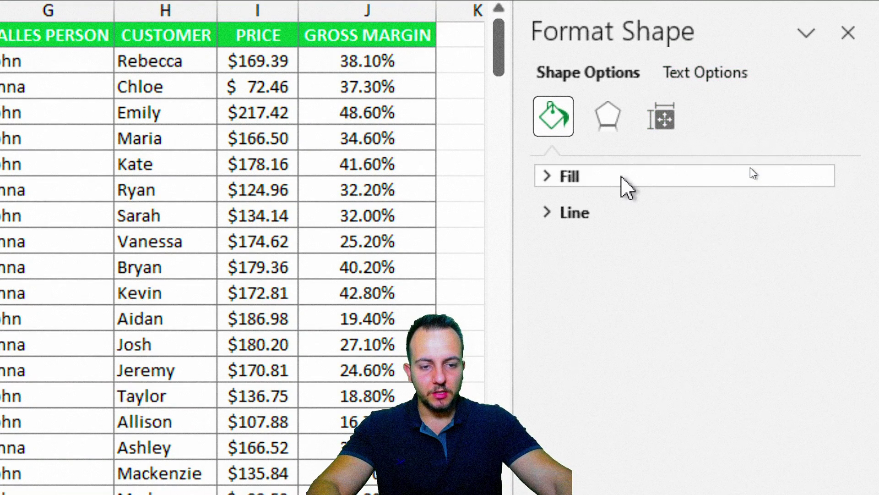
left_click(587, 211)
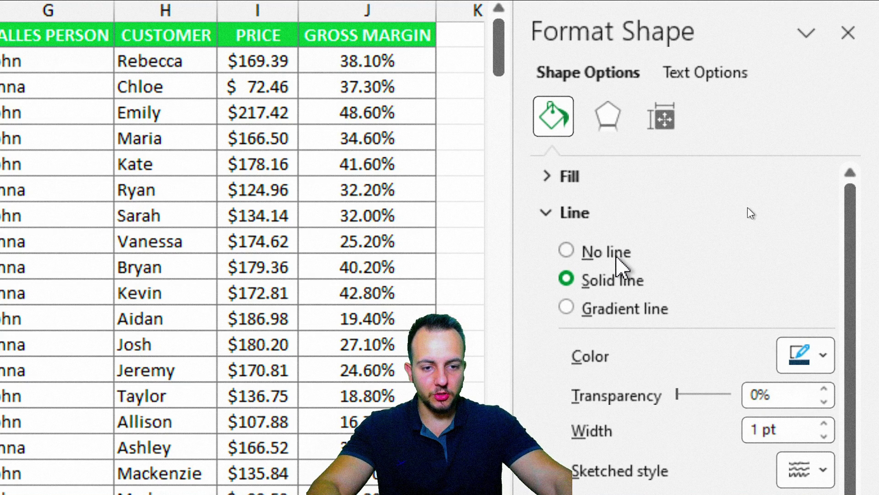
left_click(593, 252)
left_click(580, 214)
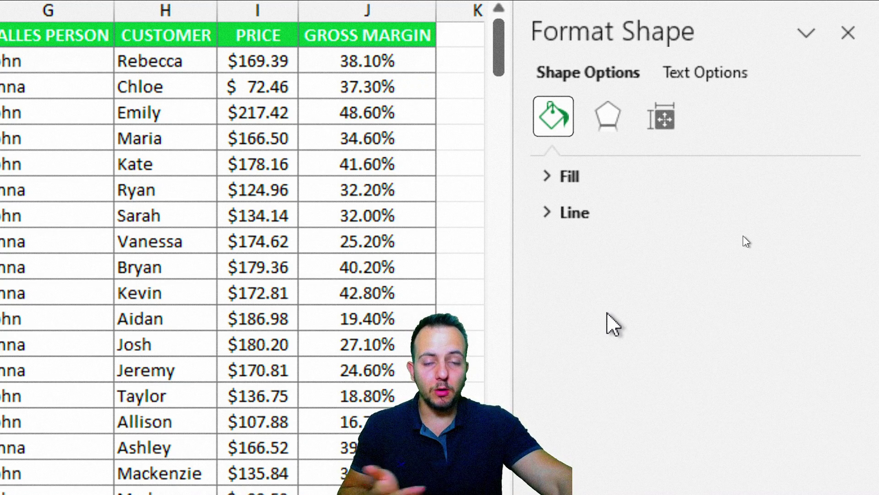
Set the rectangle's fill to Gradient fill and widen the Format Shape pane to work with the gradient stops
left_click(580, 185)
left_click(611, 272)
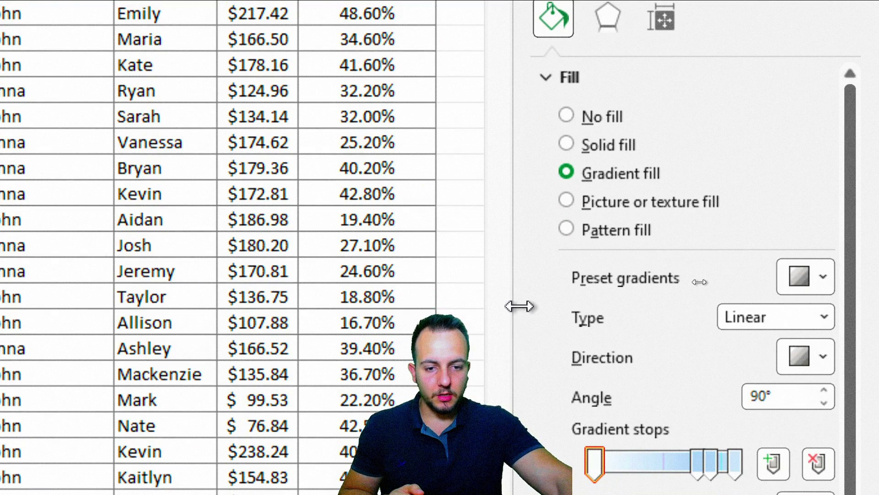
left_click_drag(515, 404, 445, 410)
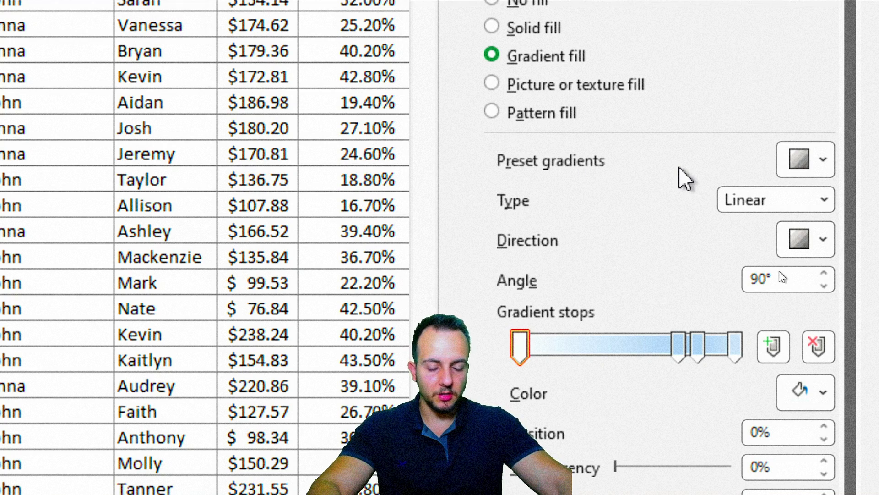
scroll(779, 270, "down", 1)
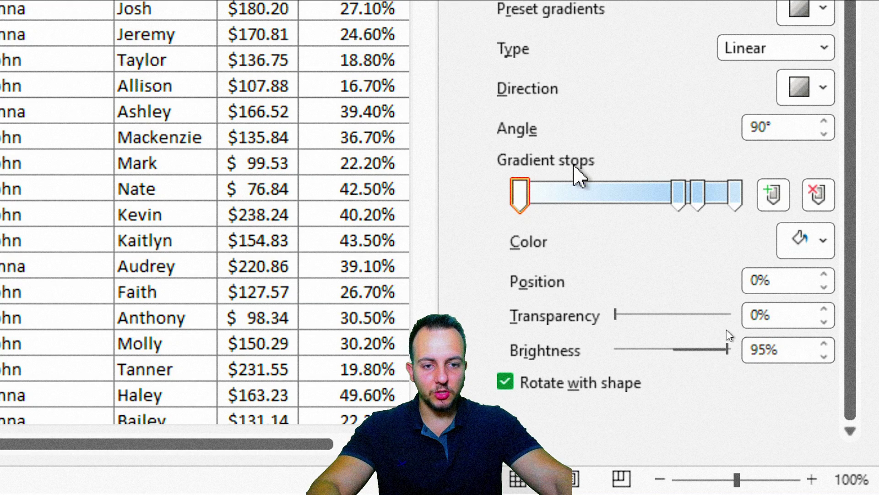
Remove the white gradient stop at 0% and move the 74% stop to the 0% position
left_click(807, 198)
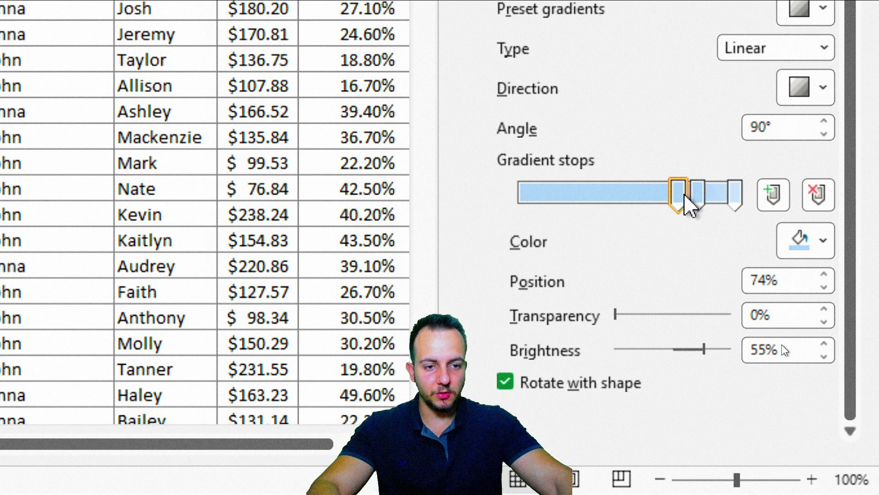
left_click_drag(686, 201, 437, 213)
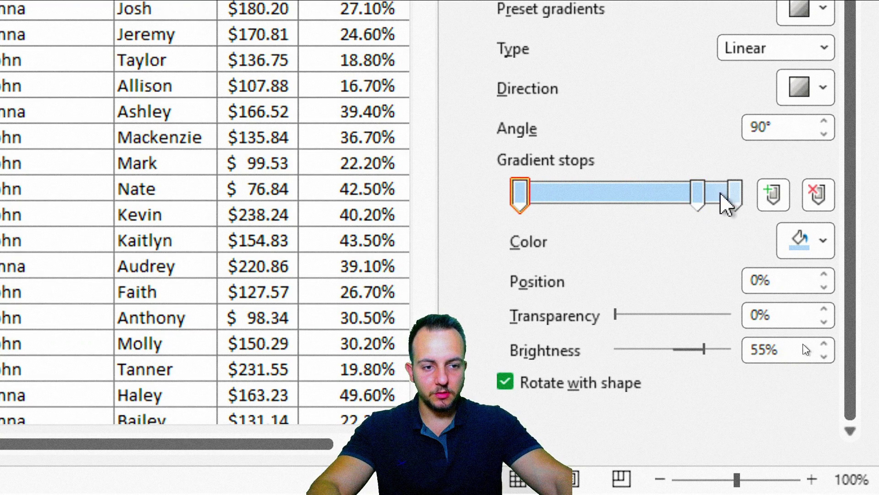
left_click(734, 201)
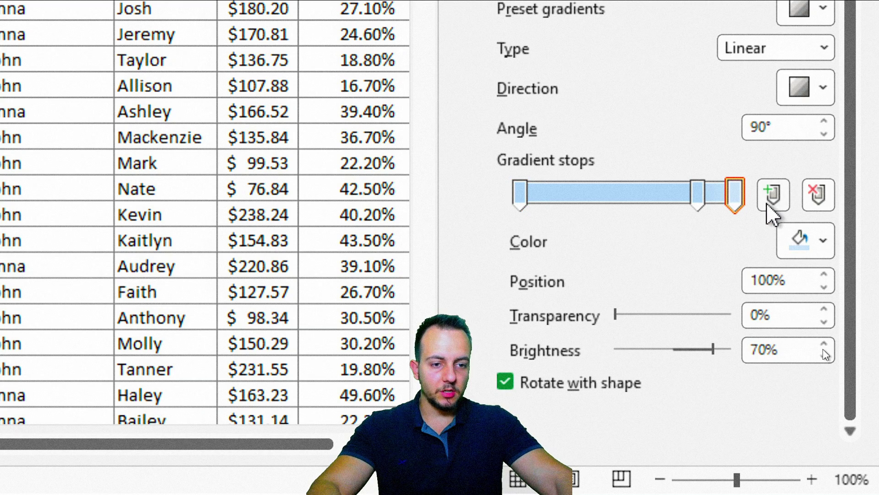
Set the position of the middle gradient stop to 90%
left_click(695, 199)
left_click_drag(691, 196, 704, 220)
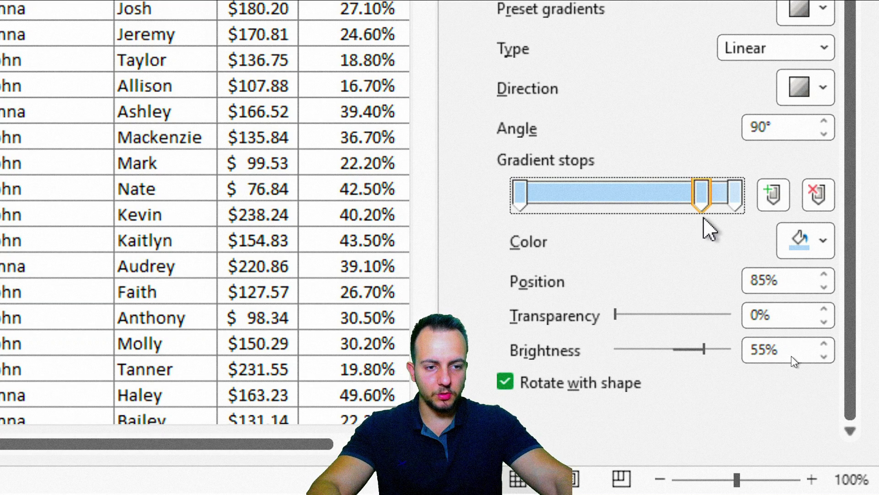
left_click(824, 275)
left_click(823, 275)
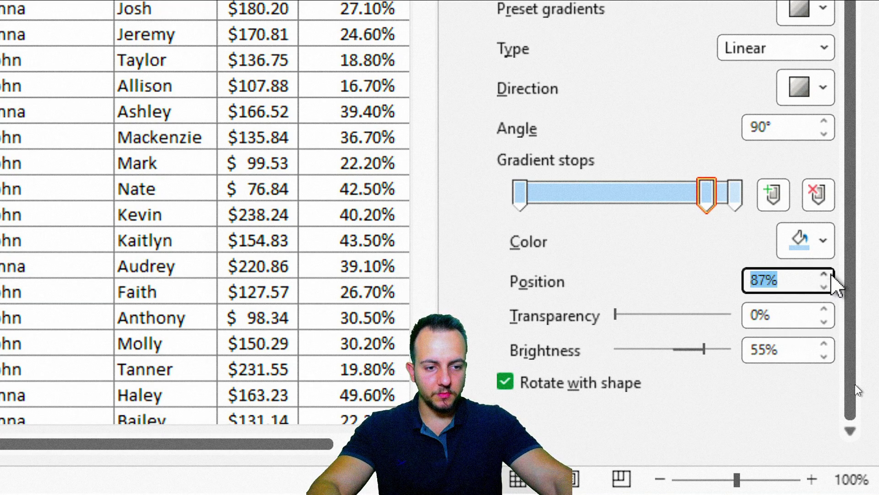
left_click(824, 274)
left_click(824, 275)
left_click(824, 274)
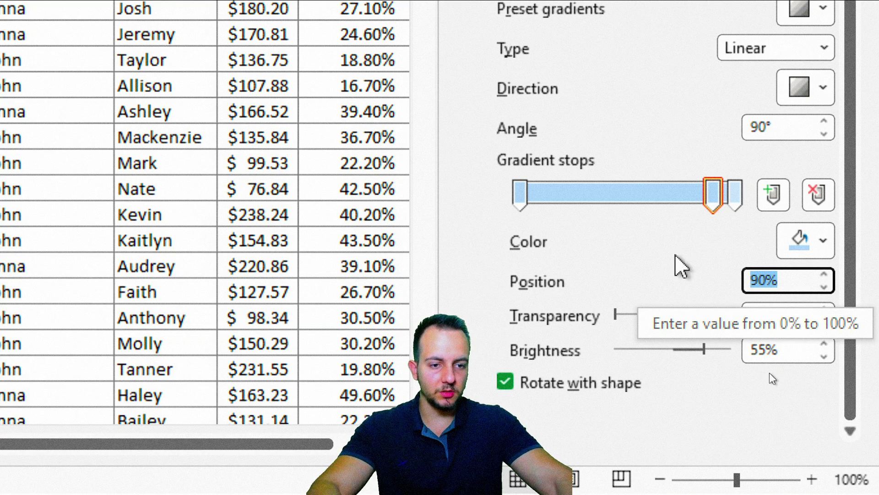
Set the color of all three gradient stops to Gold, Accent 4
left_click(520, 195)
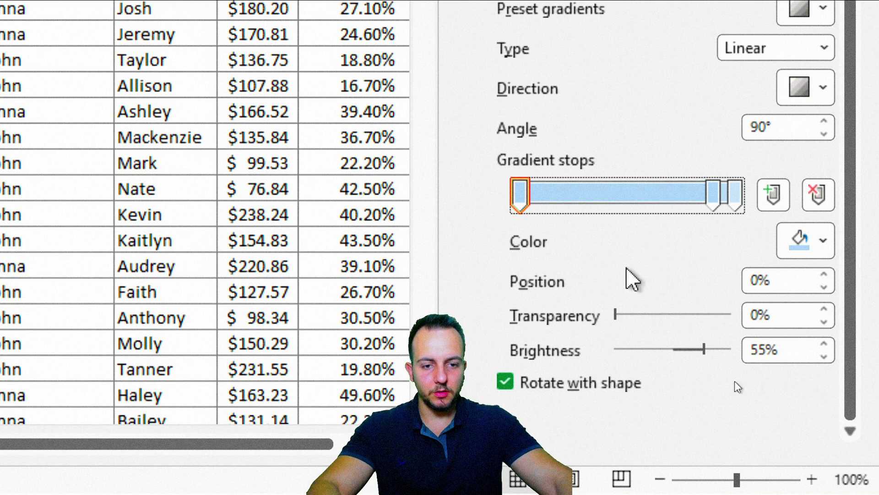
left_click(790, 246)
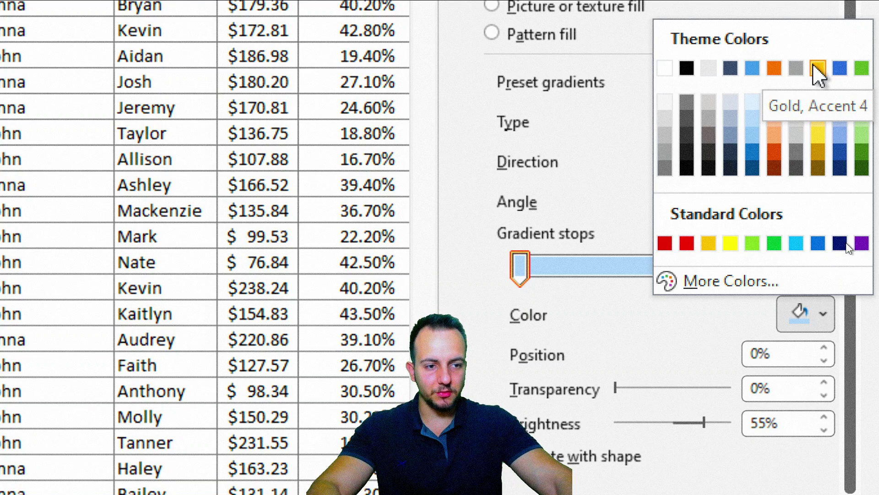
left_click(818, 69)
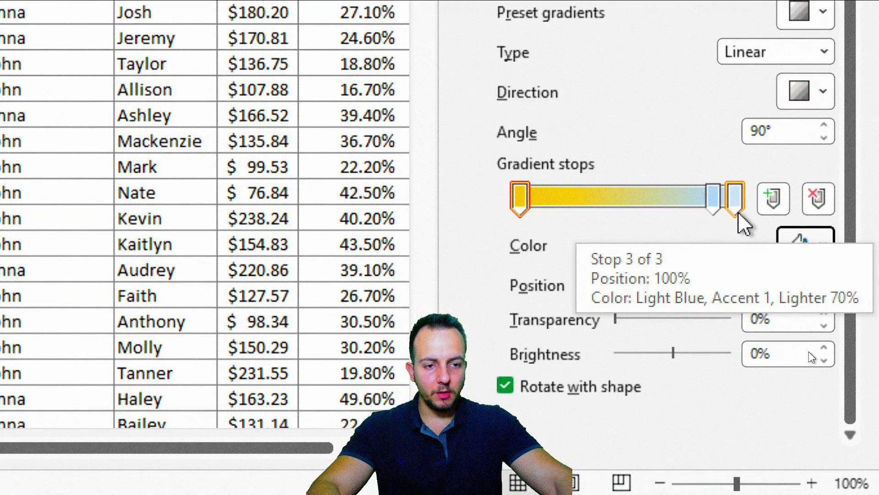
left_click(737, 213)
left_click(802, 239)
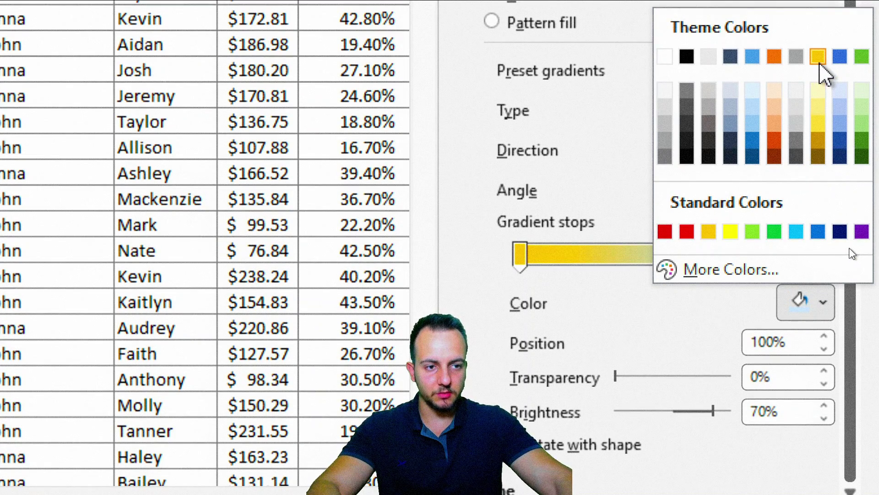
left_click(818, 56)
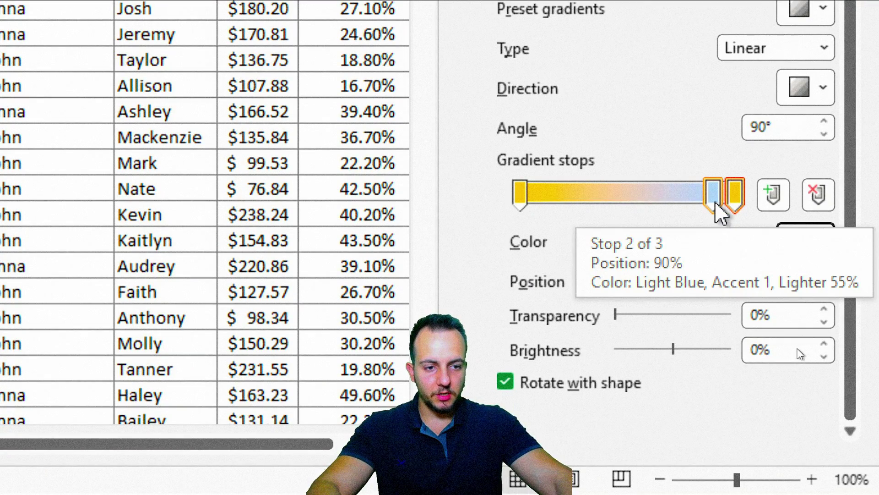
left_click(716, 202)
left_click(796, 245)
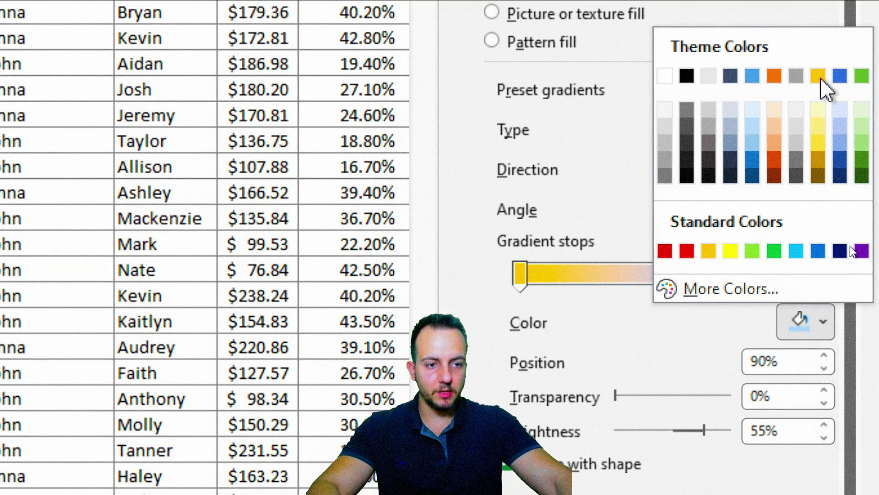
left_click(818, 77)
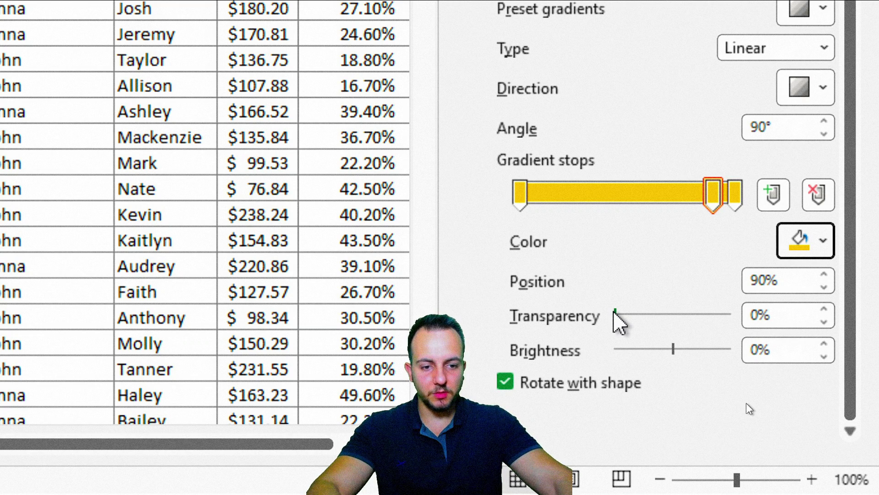
Set the 90% stop's transparency to 100% and run the linear gradient from left to right at 0°
left_click_drag(614, 311, 761, 320)
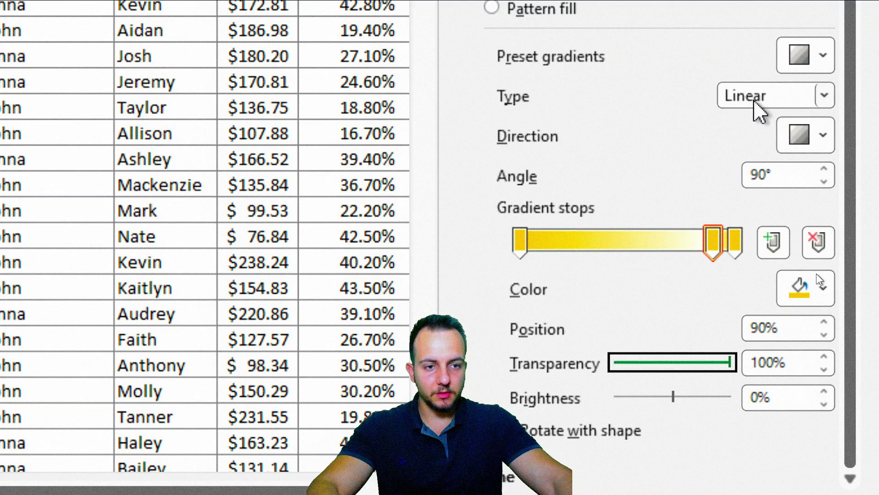
left_click(755, 104)
left_click(756, 104)
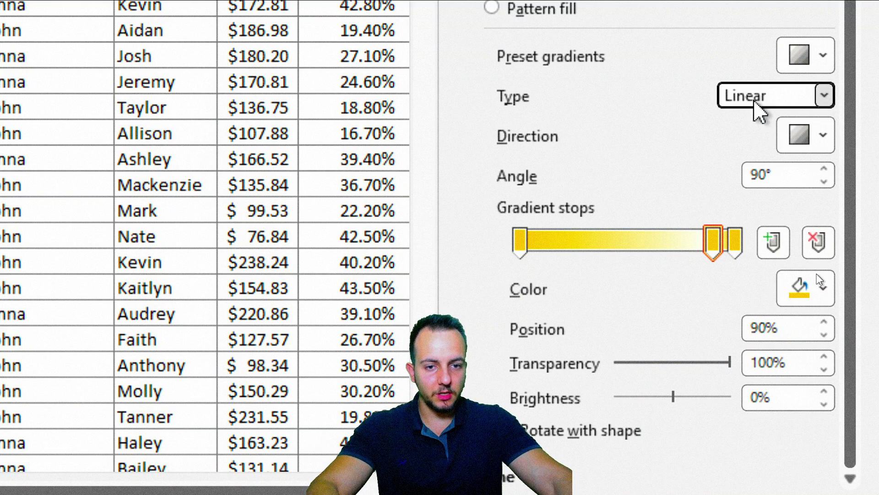
left_click(809, 137)
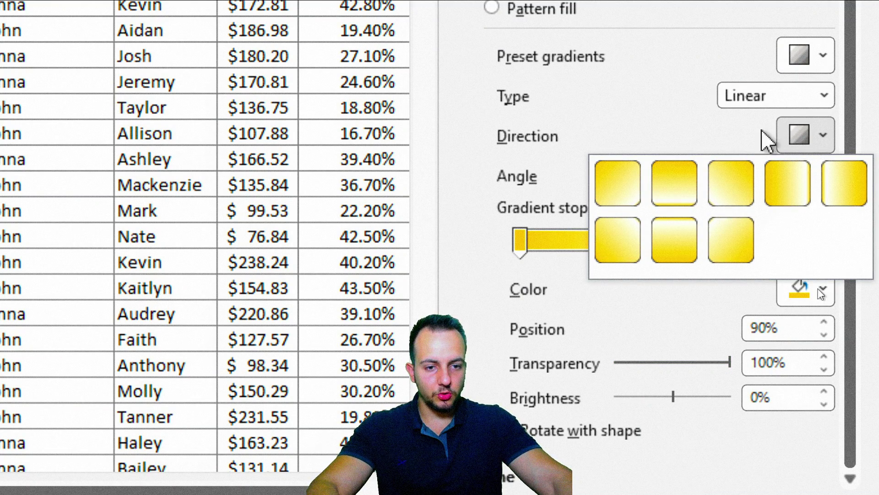
left_click(802, 196)
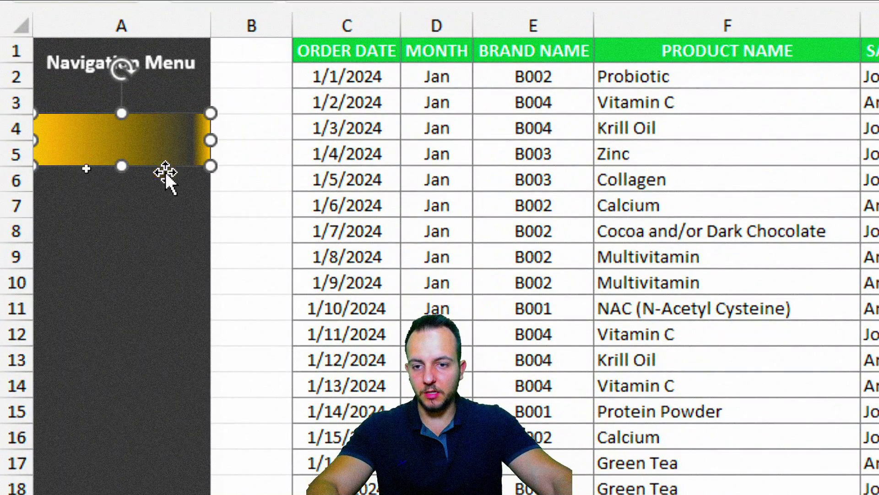
left_click(268, 263)
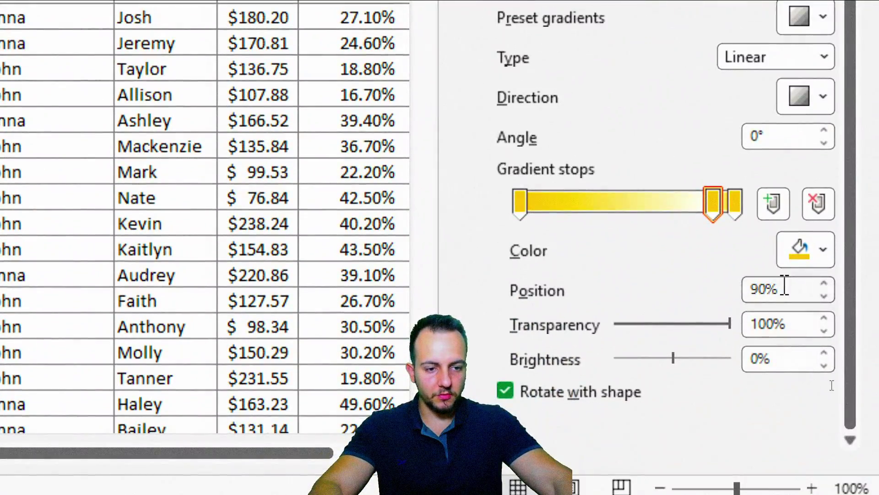
Shift the transparent gradient stop just beyond 95% so only a thin gold strip remains at the rectangle's right edge
left_click(824, 283)
left_click(824, 283)
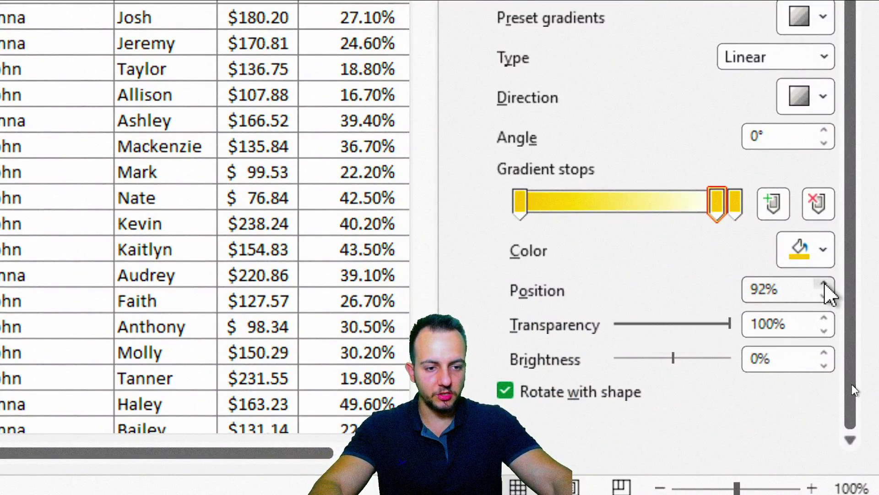
left_click(825, 283)
left_click(824, 283)
left_click(824, 283)
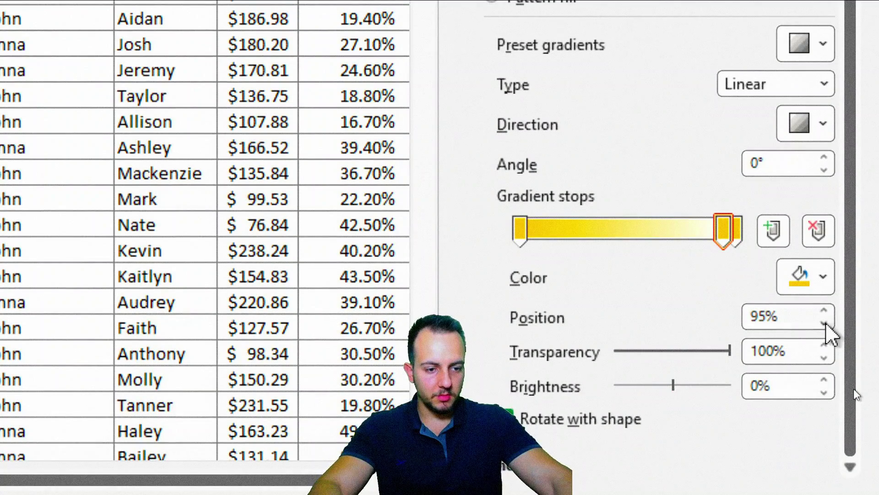
left_click(825, 312)
left_click(824, 312)
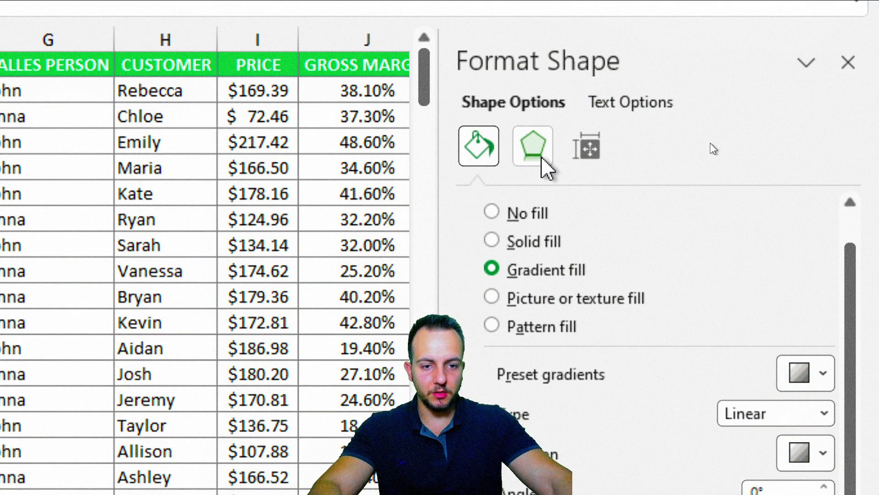
Apply the first Outer shadow preset to the rectangle and set the shadow transparency to 30%
left_click(543, 159)
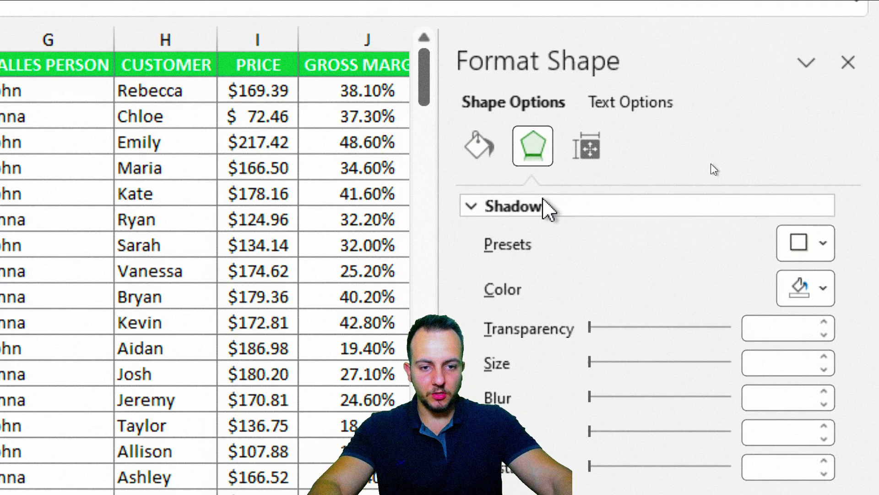
left_click(801, 242)
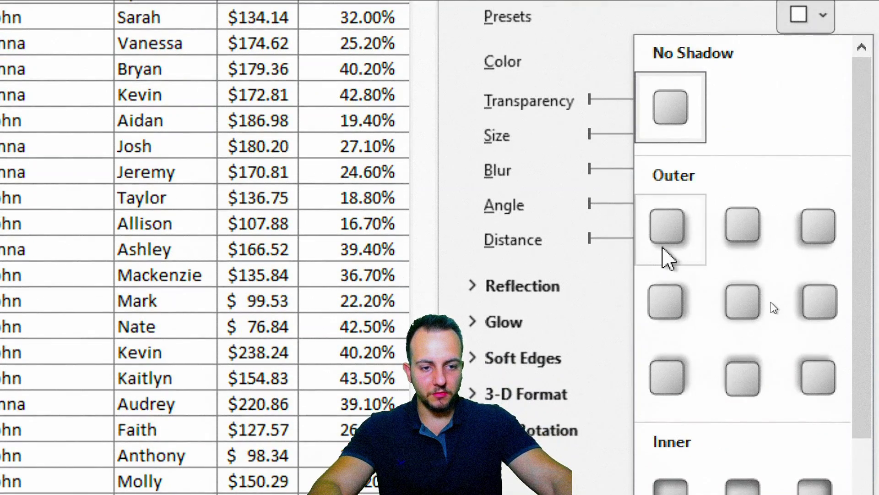
left_click(666, 233)
double_click(756, 167)
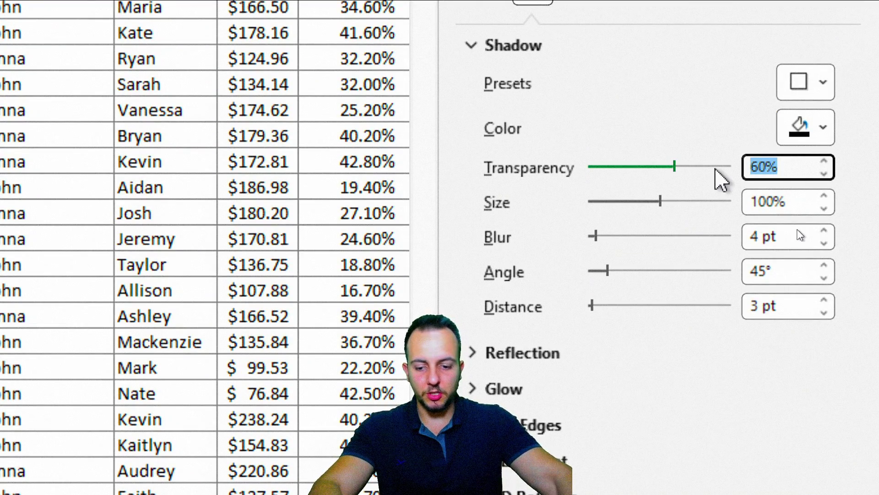
type("30")
Set the shadow's blur to 2 pt, adjust its distance, and close the Format Shape pane
double_click(744, 245)
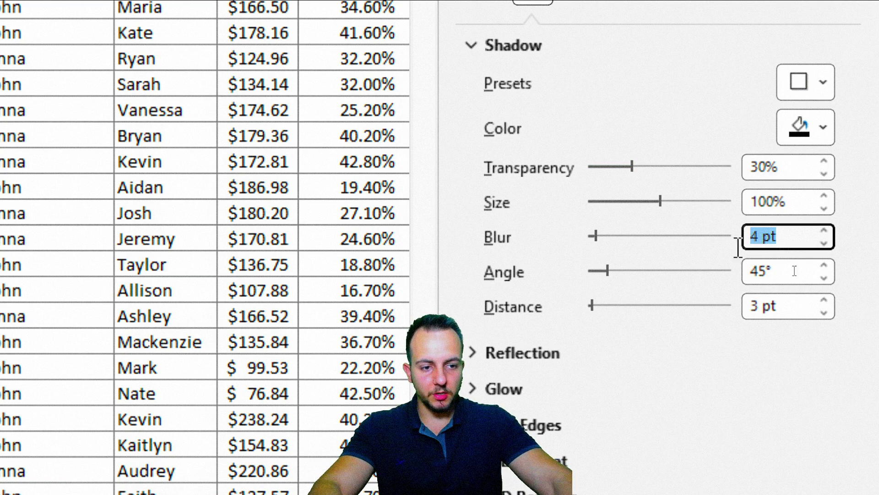
type("2")
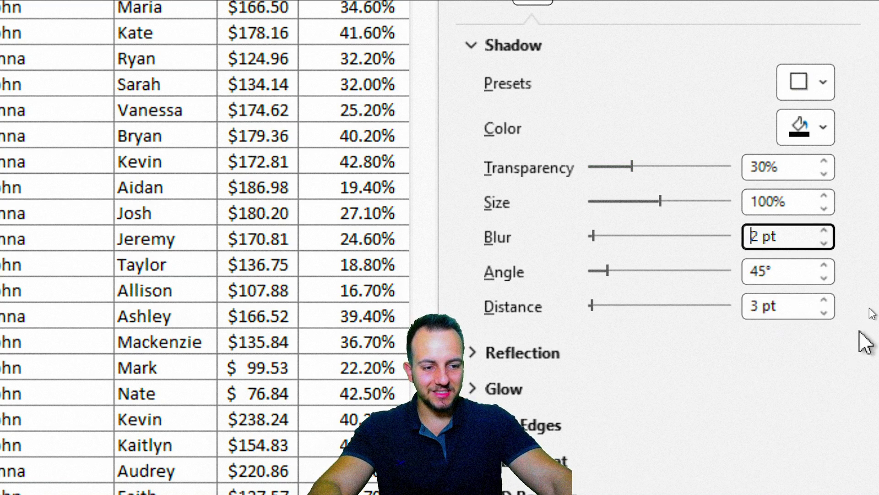
left_click(823, 312)
left_click(848, 50)
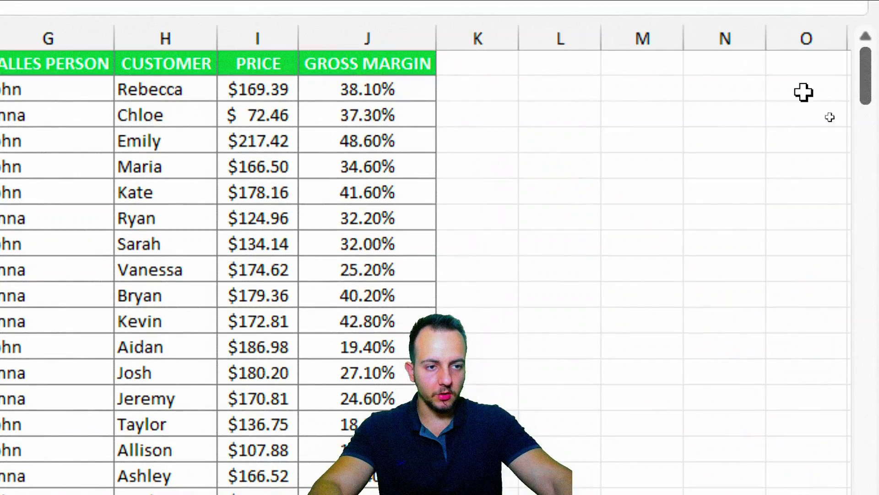
left_click(660, 188)
scroll(275, 167, "left", 3)
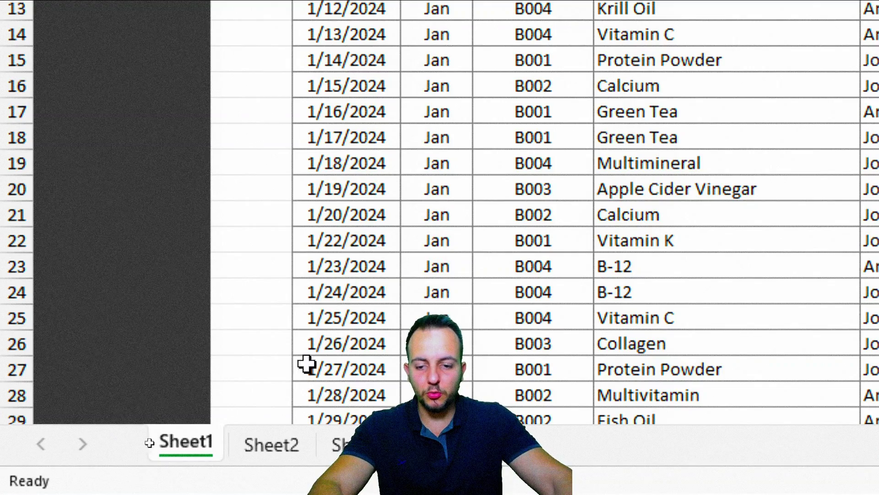
Look through the workbook's three worksheets and return to Sheet1
left_click(273, 444)
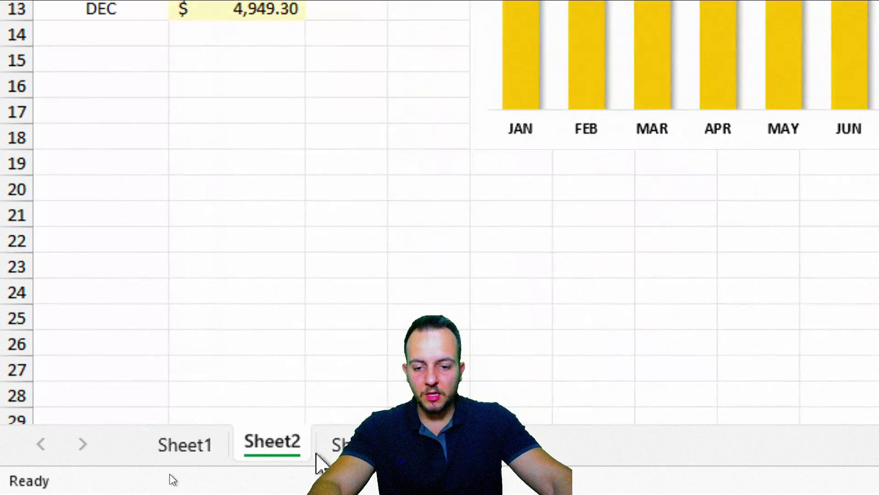
left_click(340, 443)
left_click(275, 445)
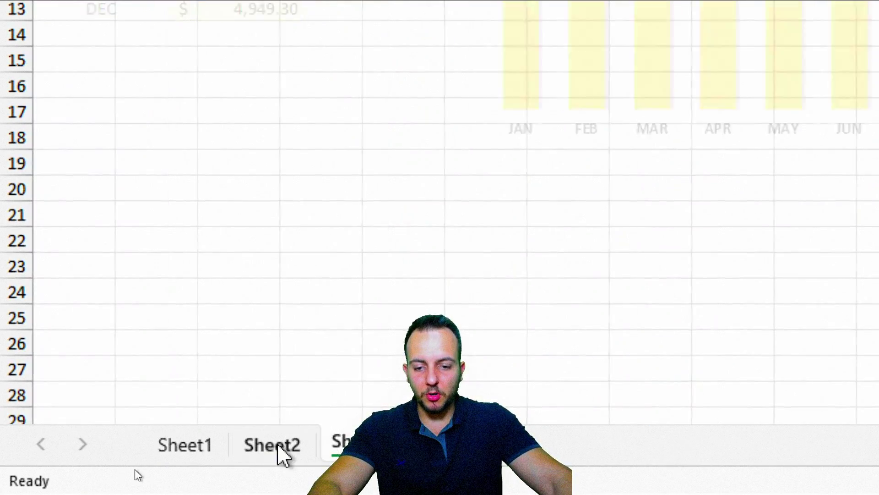
left_click(186, 443)
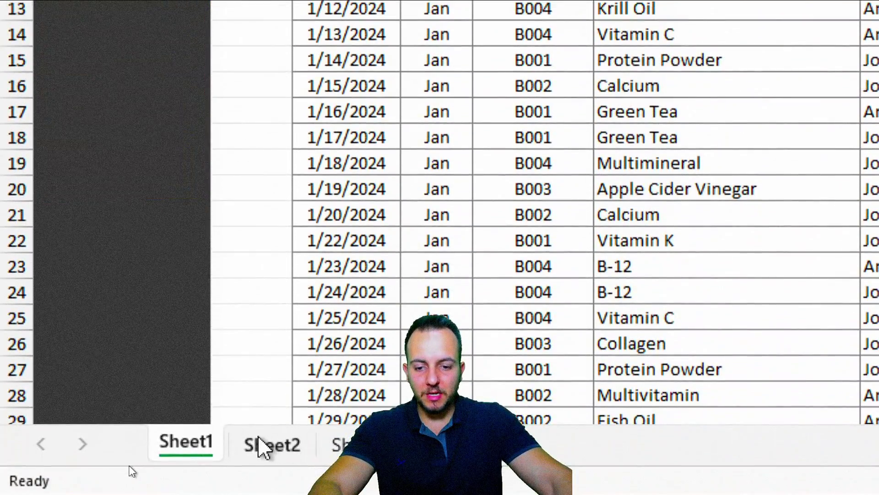
left_click(265, 445)
left_click(326, 447)
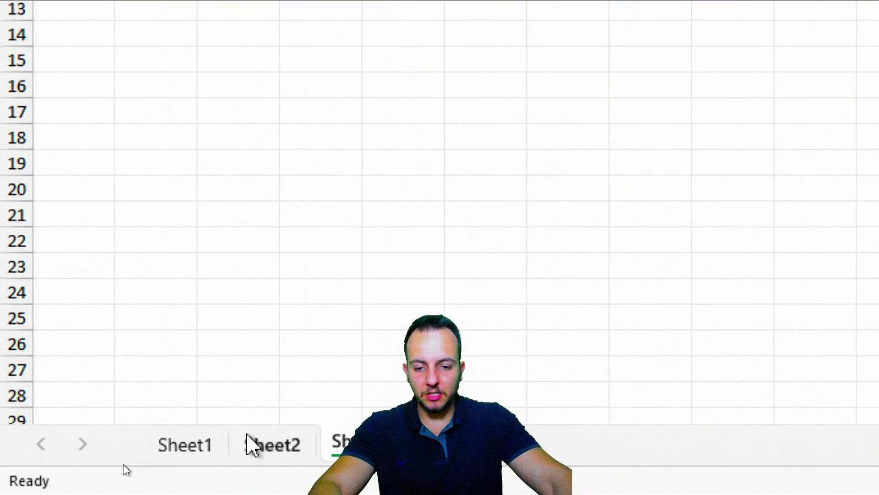
left_click(251, 444)
left_click(183, 454)
left_click(337, 445)
left_click(179, 445)
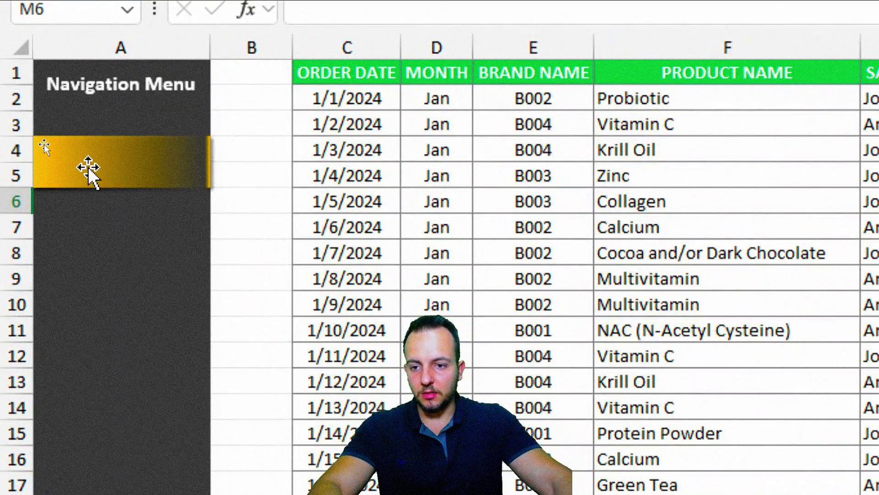
Enter the label Dataset in the gold gradient rectangle
left_click(44, 147)
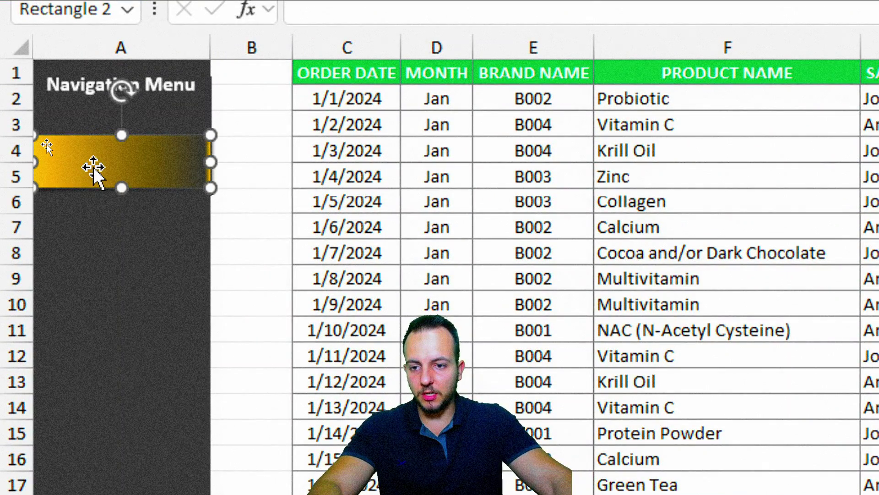
left_click(73, 150)
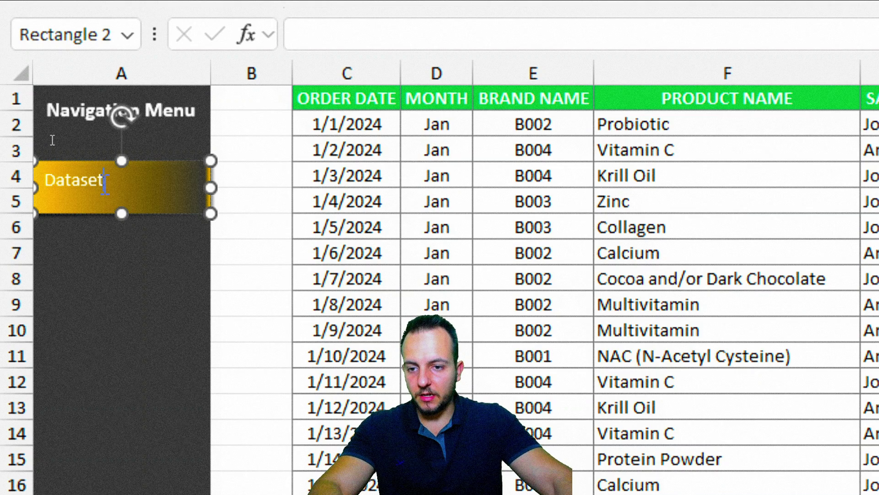
Format the Dataset label in the gold rectangle as bold at font size 14
double_click(90, 183)
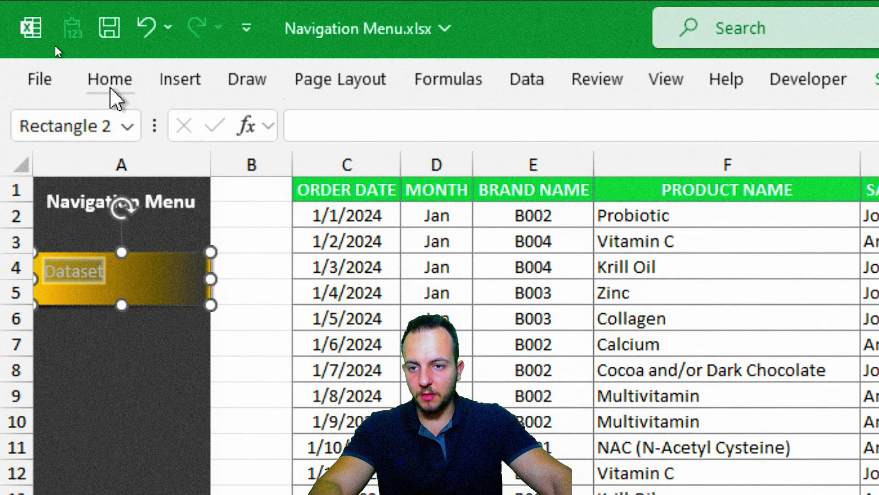
left_click(110, 88)
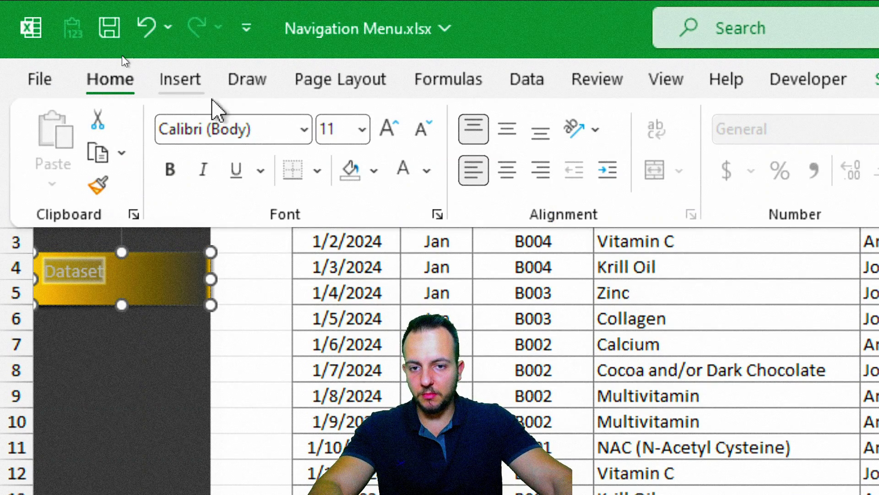
left_click(382, 132)
left_click(382, 133)
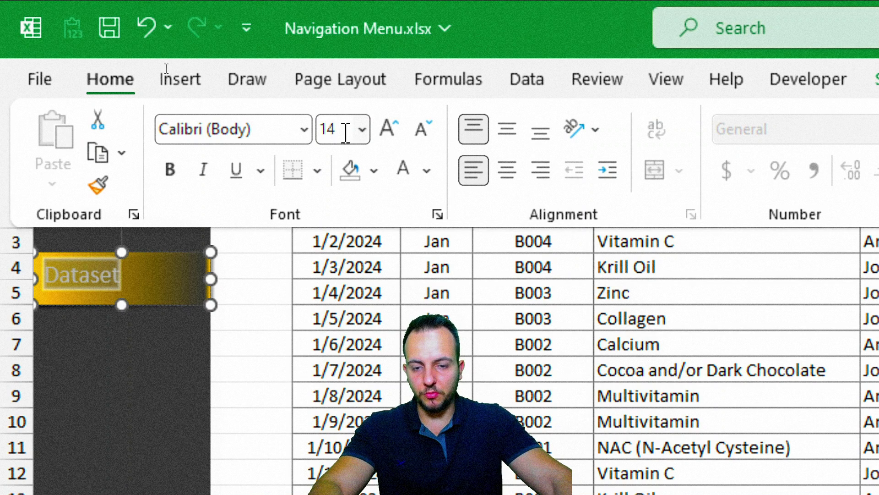
left_click(174, 177)
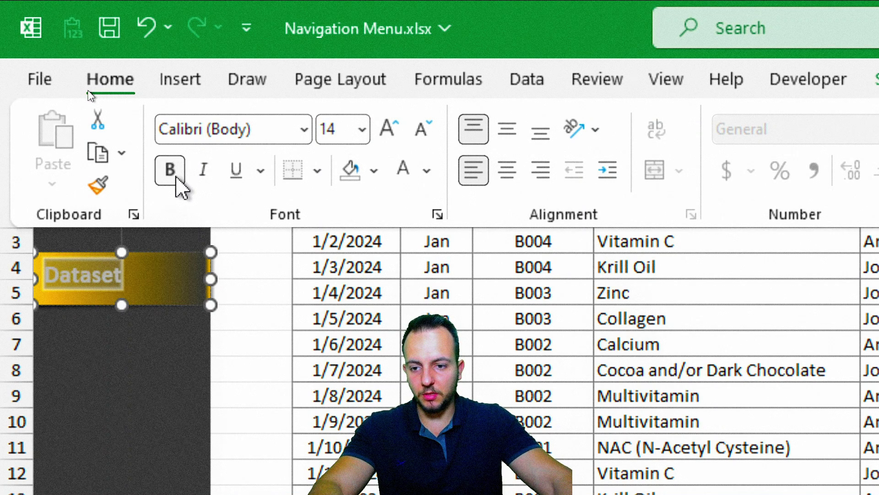
Align the Dataset label to the vertical middle and the left of its rectangle, and increase its font size to 16
left_click(507, 142)
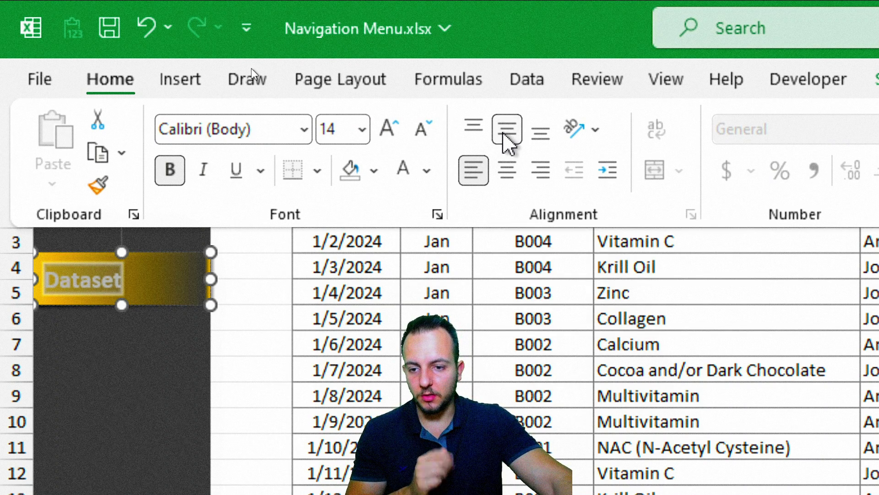
left_click(507, 171)
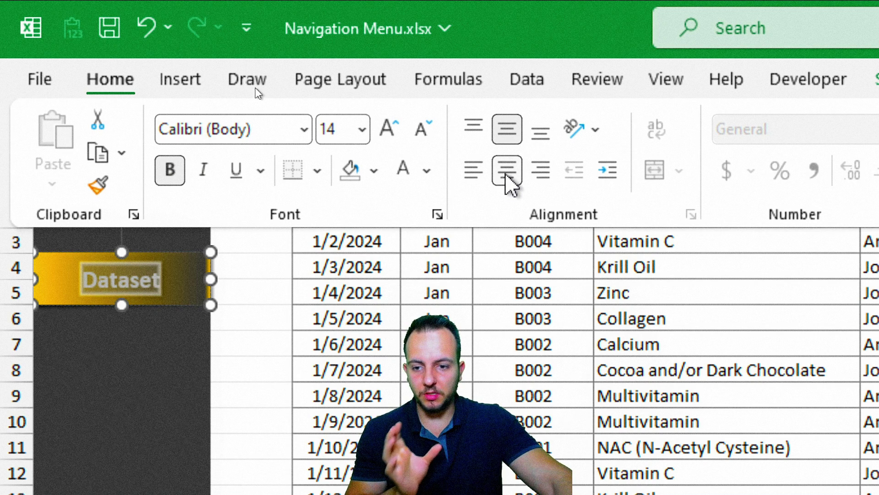
left_click(543, 169)
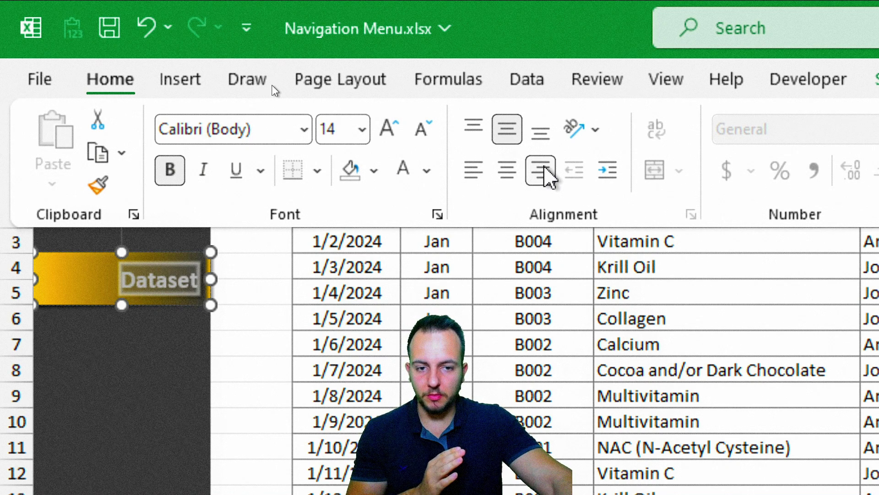
left_click(482, 167)
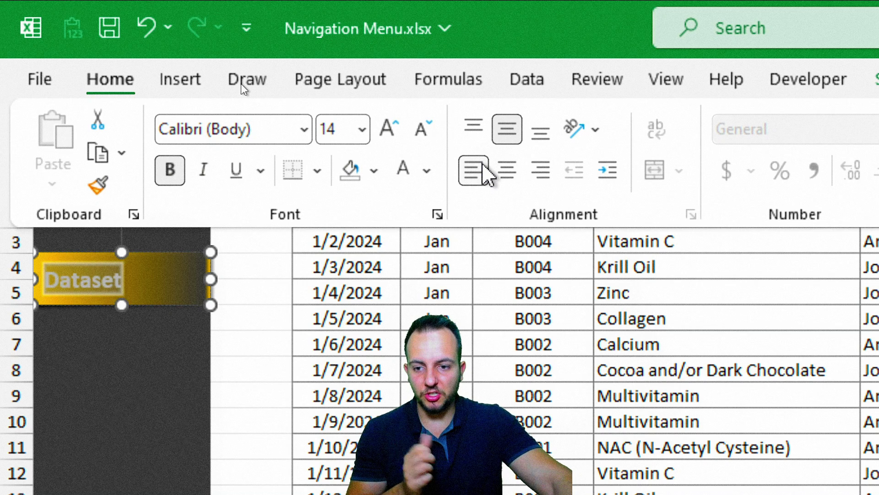
left_click(388, 129)
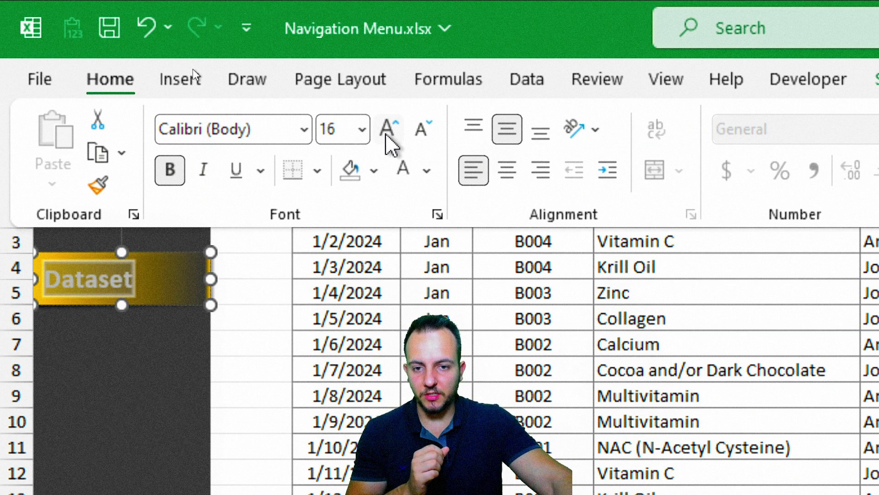
left_click(255, 353)
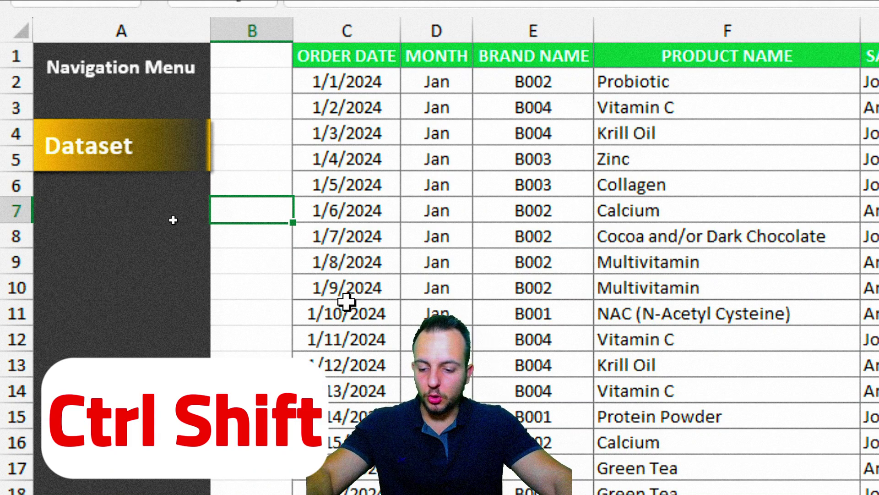
Duplicate the Dataset button twice straight down column A, around rows 6–8 and 9–11, and undo an extra copy
left_click(163, 164, "ctrl")
left_click_drag(163, 165, 165, 282)
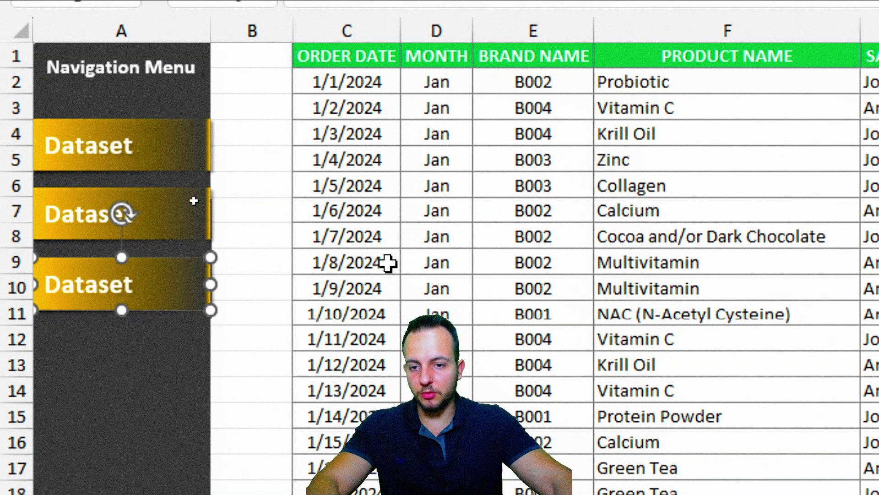
left_click(388, 261)
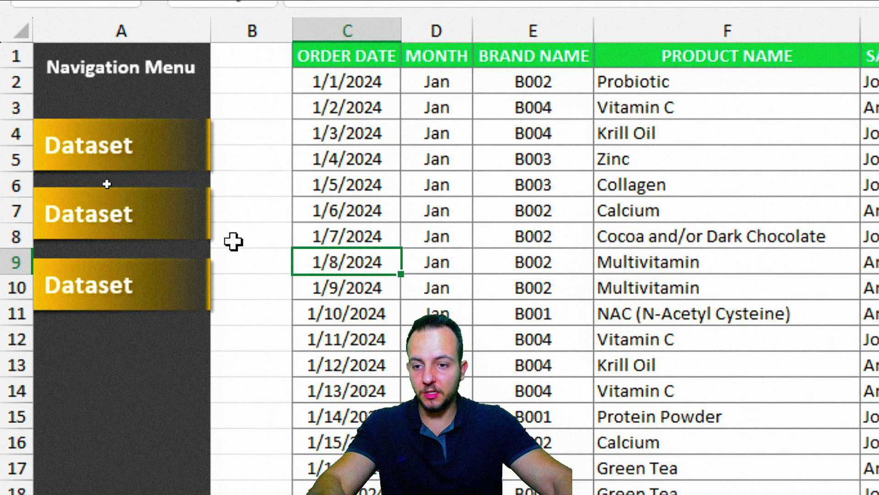
left_click_drag(176, 281, 173, 384)
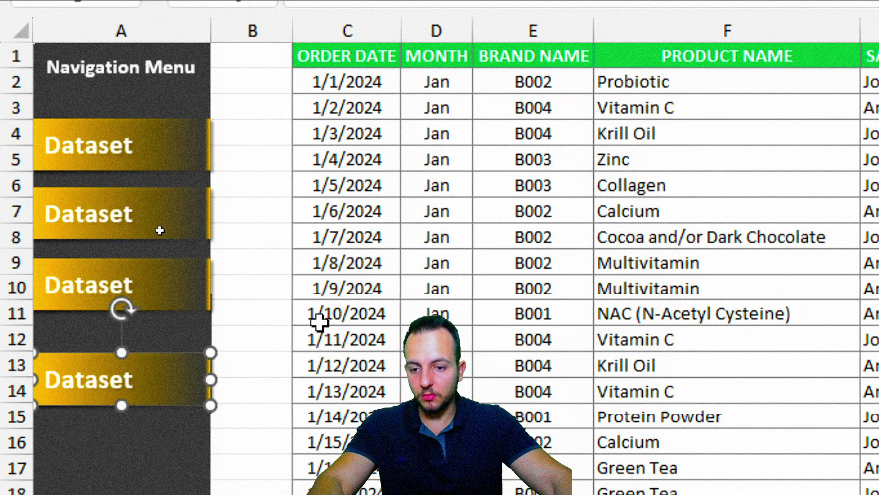
key("ctrl+z")
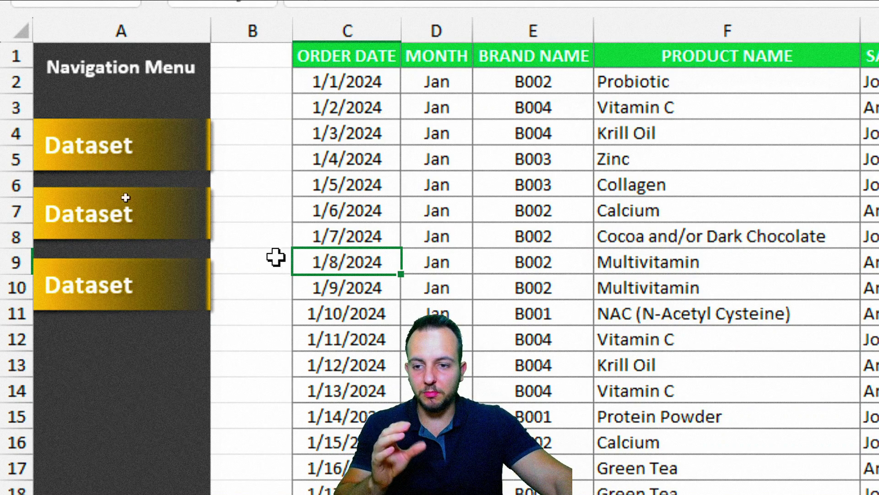
Nudge the middle button slightly down to even out the spacing between the three buttons
left_click(173, 234, "ctrl")
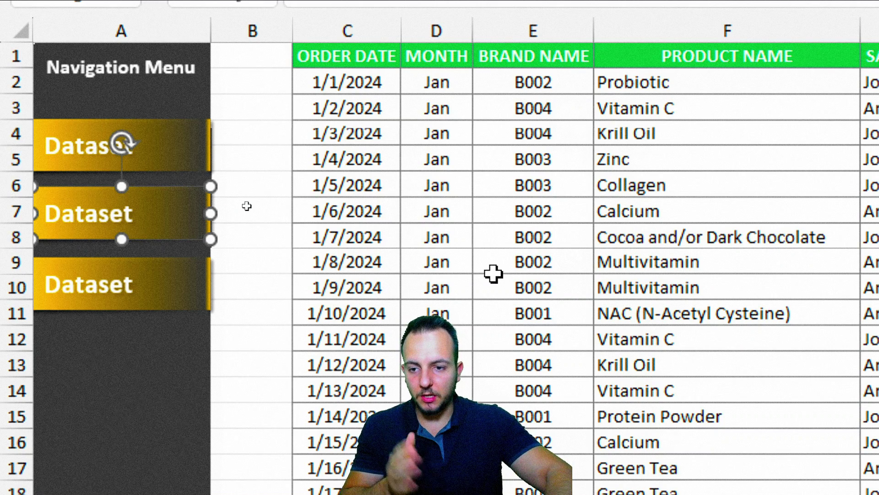
key("Down")
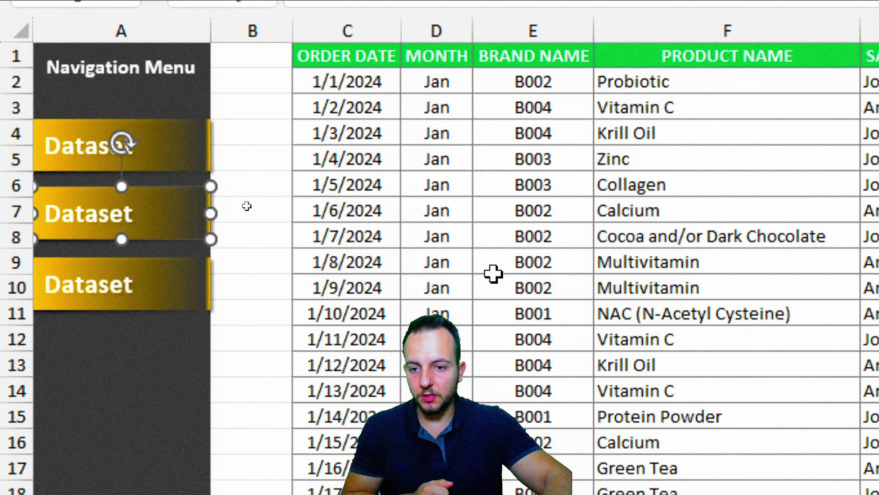
key("Escape")
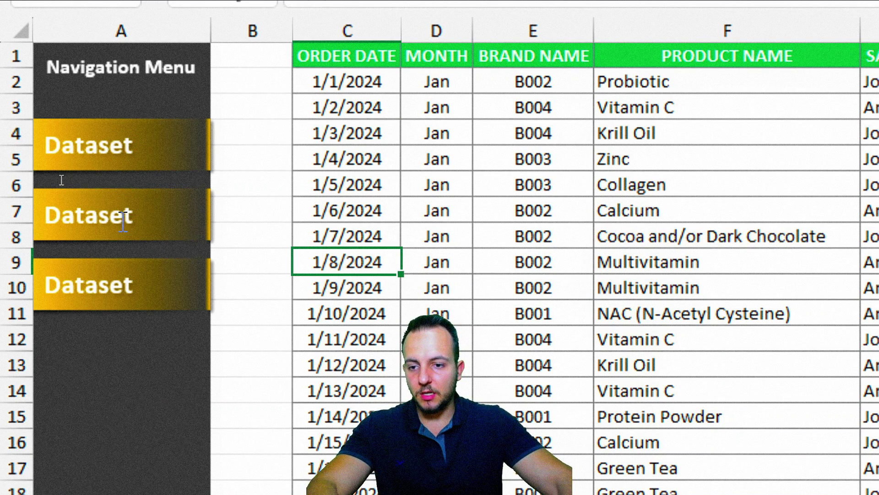
Replace the middle button's label with Analysis
left_click(90, 197, "ctrl")
double_click(51, 218)
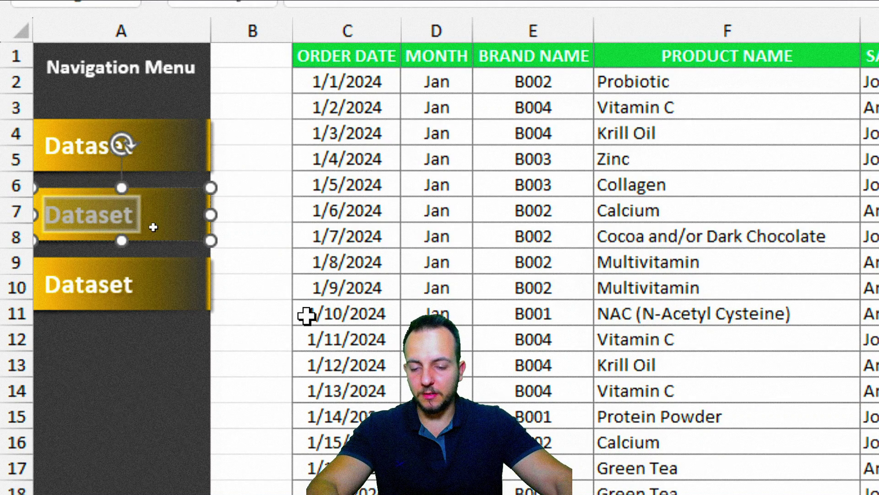
type("Cha")
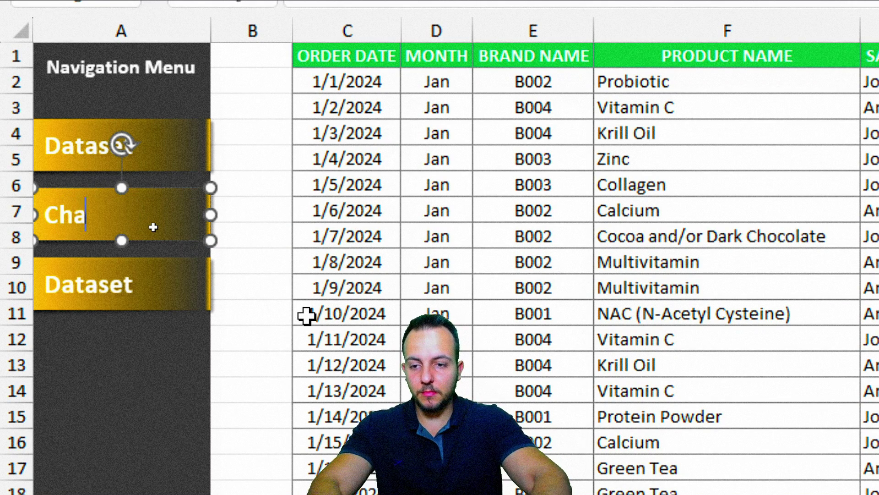
type("rt/Anal")
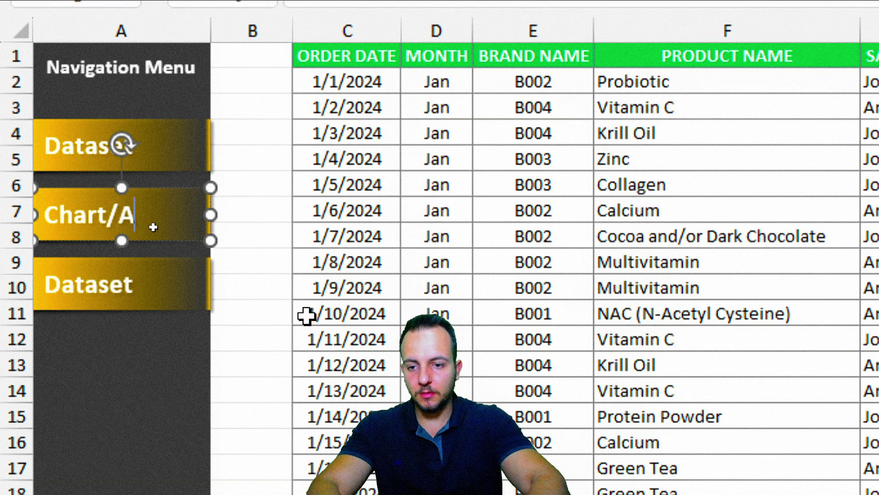
key("BackSpace")
key("BackSpace")
key("BackSpace")
key("BackSpace")
key("BackSpace")
key("BackSpace")
key("BackSpace")
key("BackSpace")
key("BackSpace")
key("BackSpace")
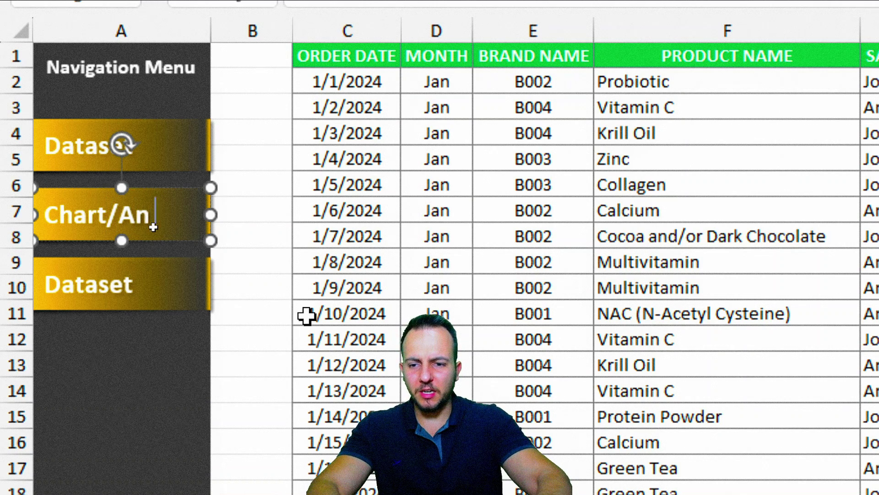
type("Analy")
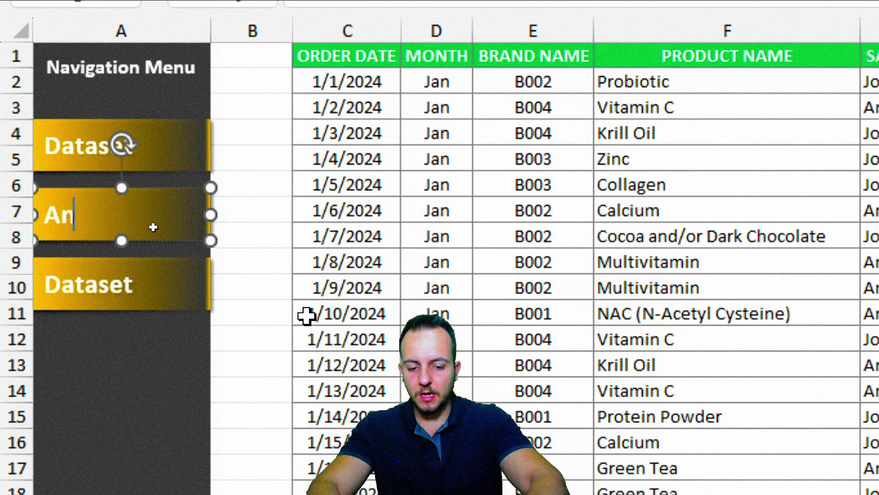
type("sis")
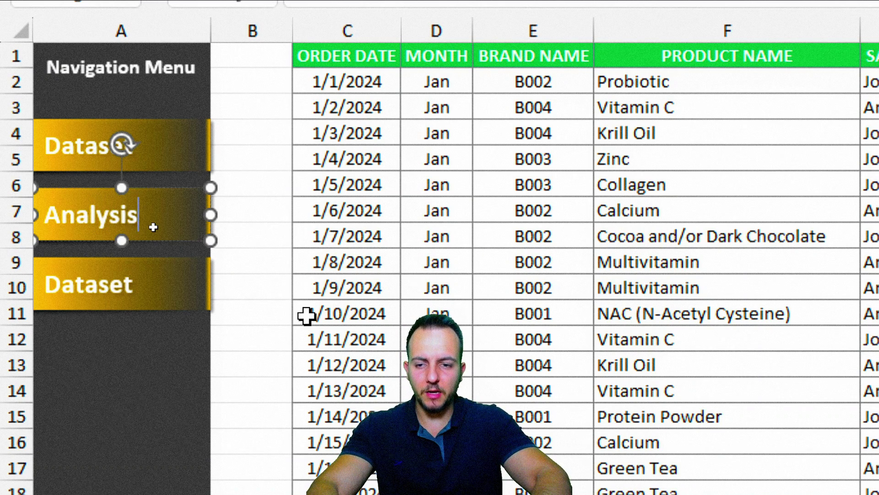
left_click(306, 262)
Replace the lowest button's label with New Sheet and deselect it
left_click(100, 284)
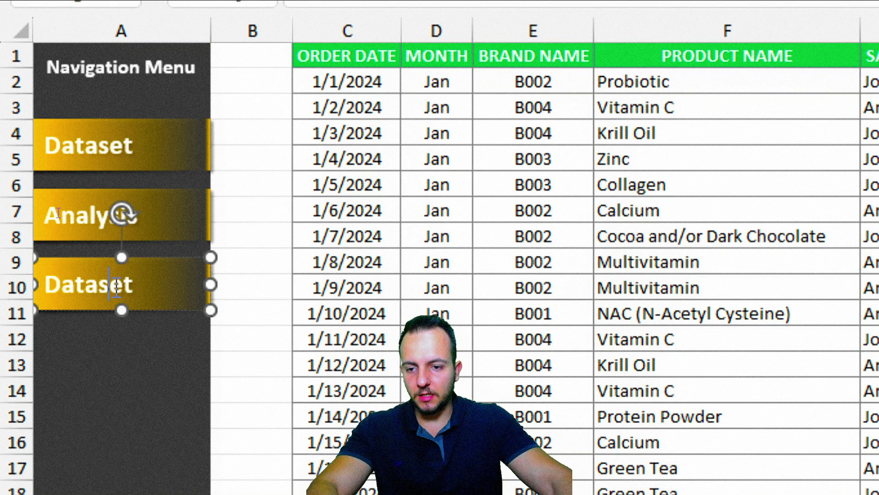
double_click(101, 283)
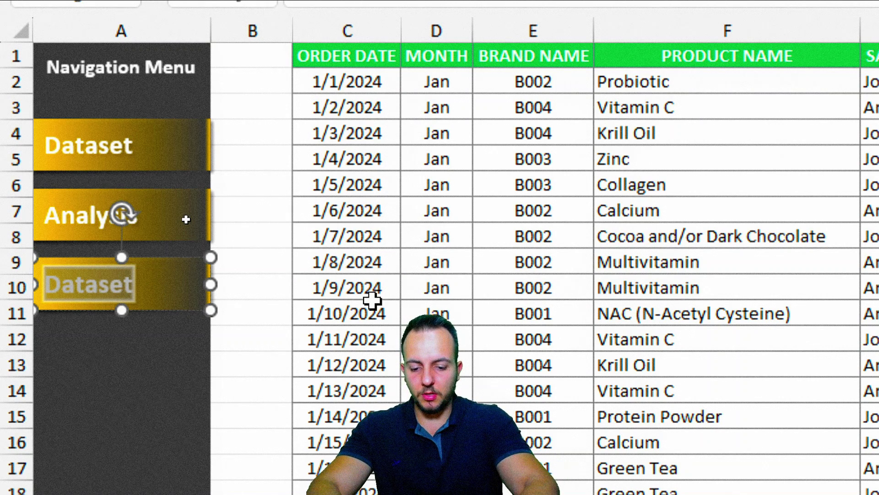
type("New Sheet")
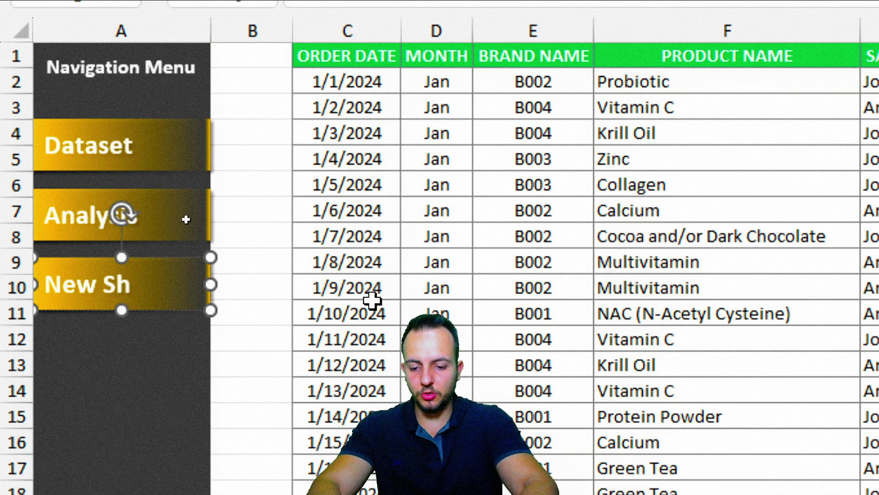
key("Escape")
key("Escape")
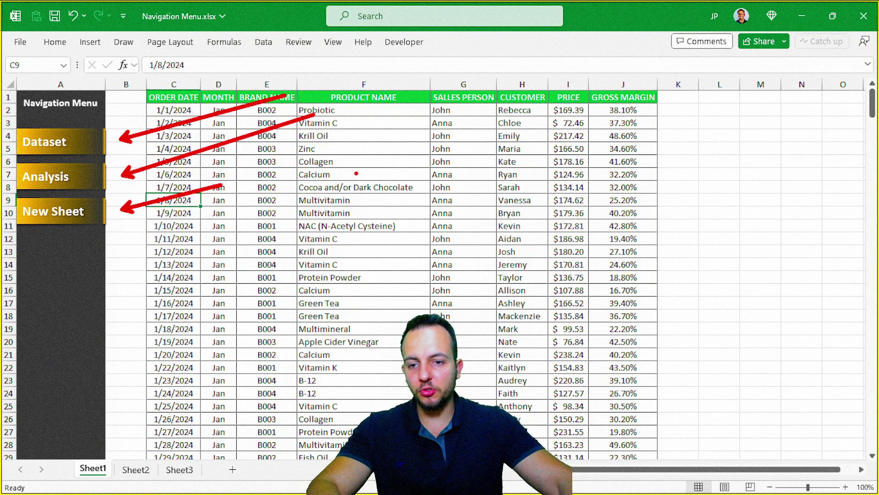
left_click_drag(13, 125, 81, 153)
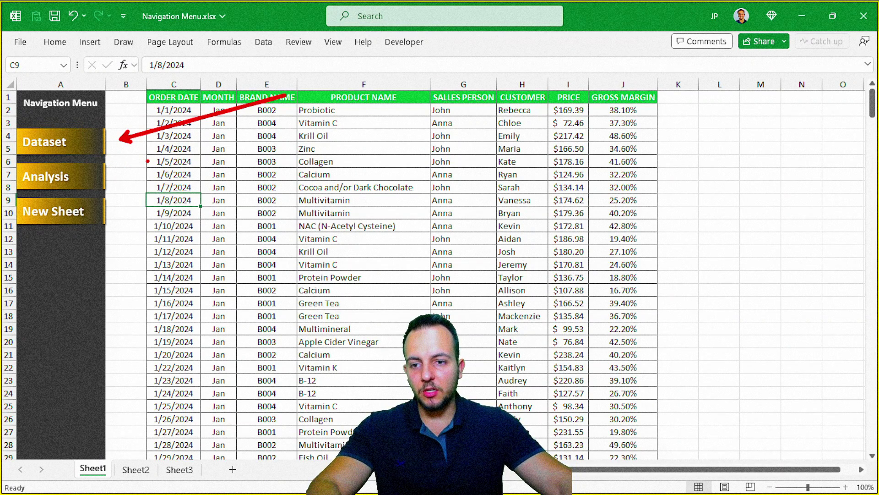
left_click_drag(118, 143, 254, 207)
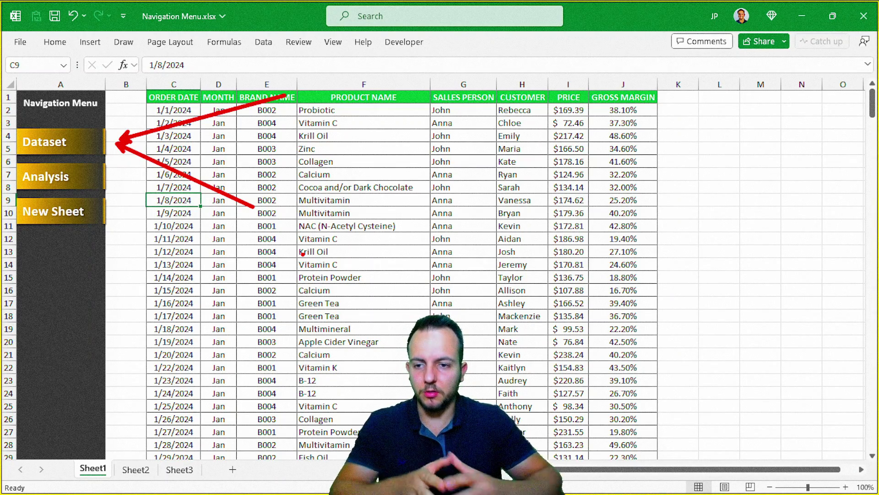
key("Escape")
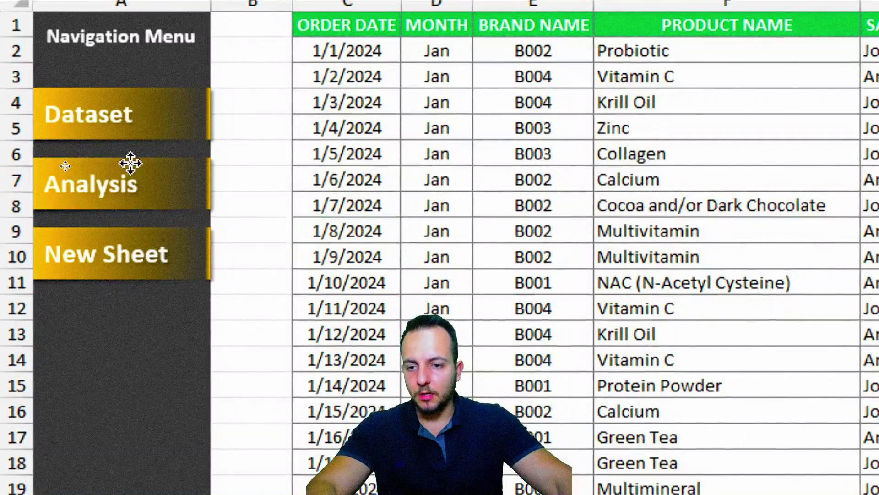
Recolor the first and last gradient stops of the Analysis button's fill with the lightest gray shade of the black theme color
right_click(130, 162)
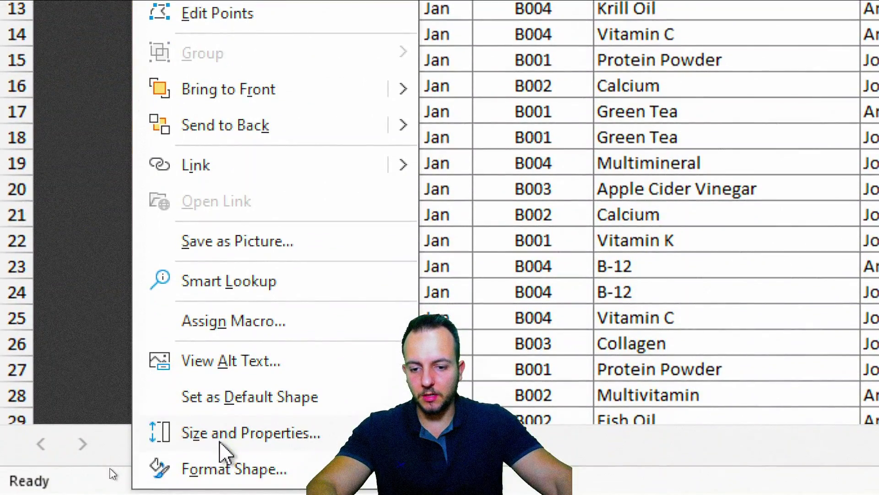
left_click(220, 467)
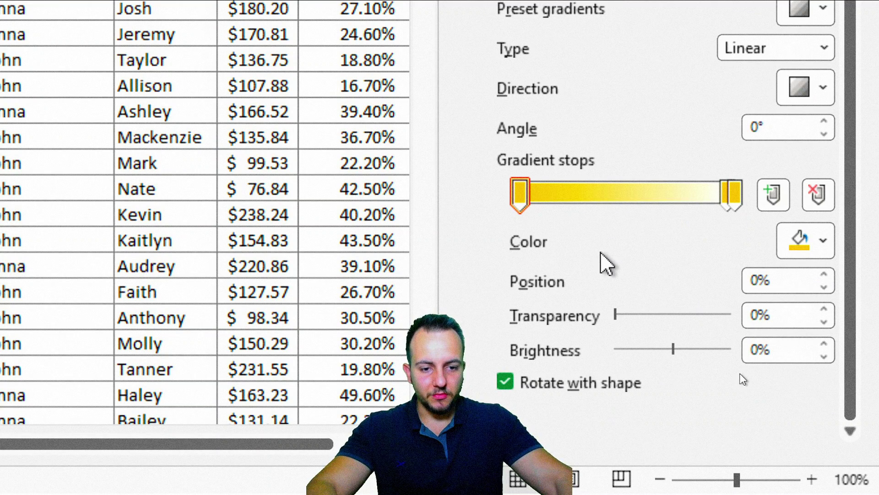
left_click(801, 235)
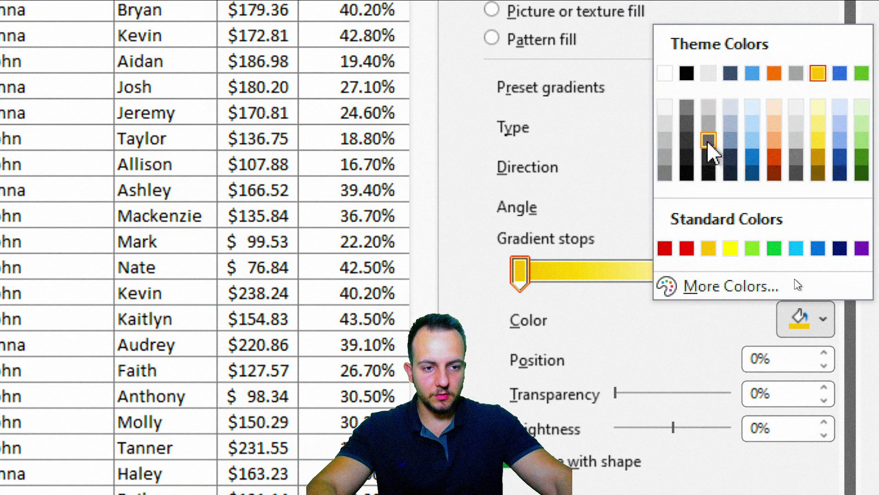
left_click(686, 108)
left_click(735, 272)
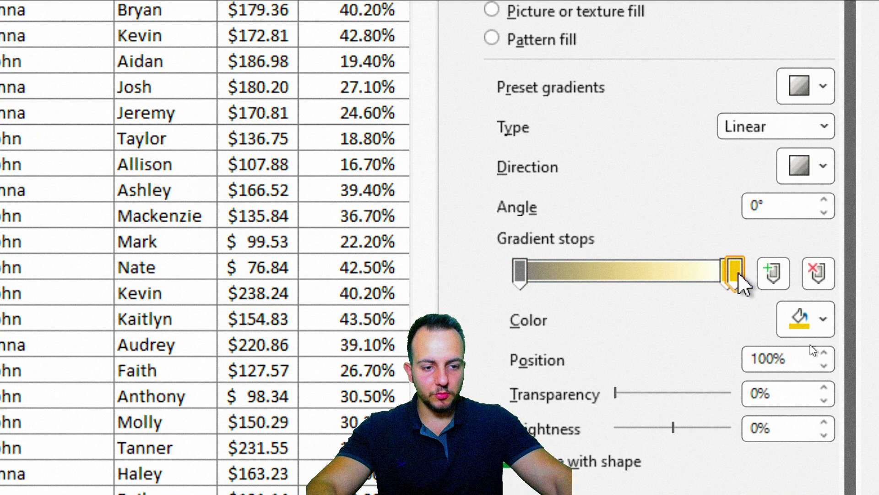
left_click(821, 319)
left_click(687, 109)
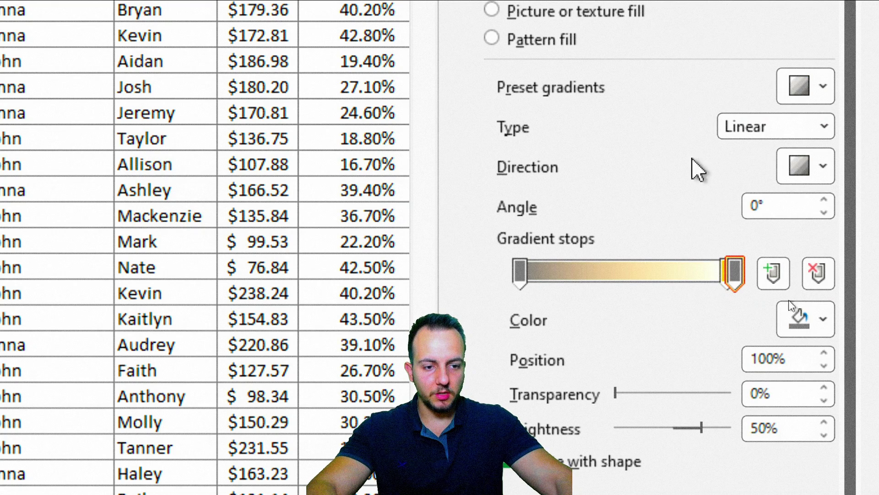
Recolor the Analysis button's 97% gradient stop with the same gray, make that stop fully transparent, and close the shape formatting options
left_click(727, 272)
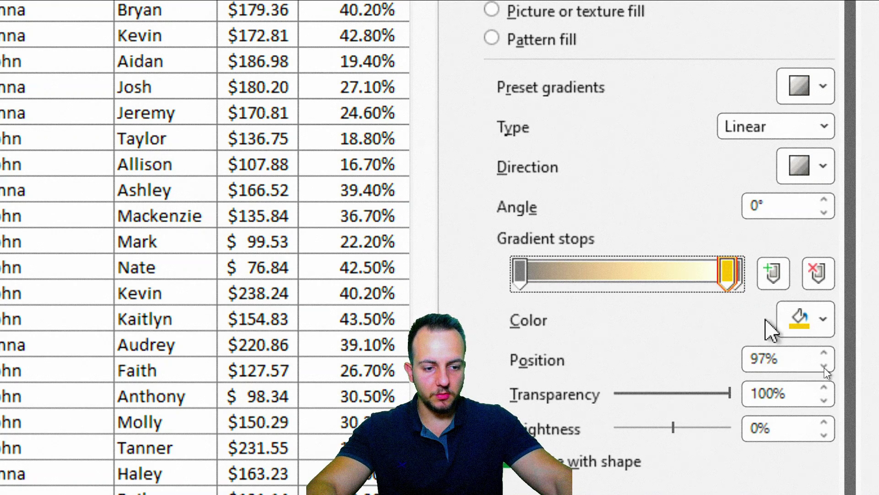
left_click(809, 319)
left_click(687, 108)
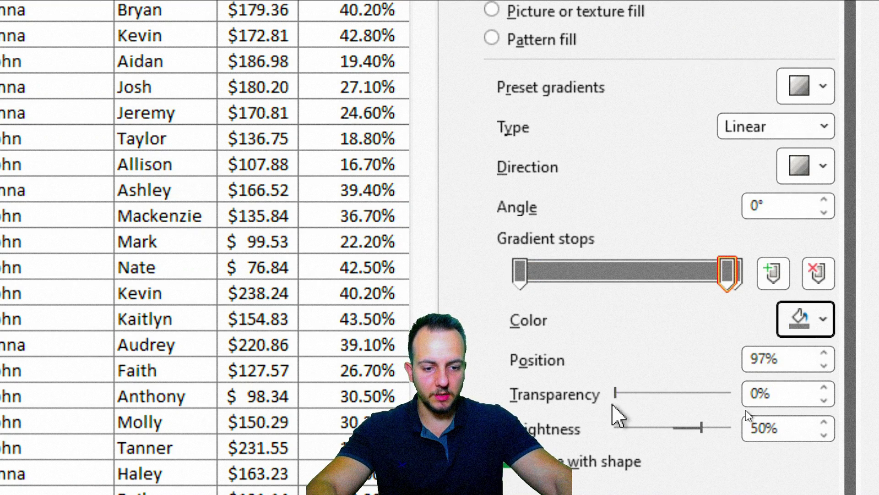
left_click_drag(616, 393, 779, 405)
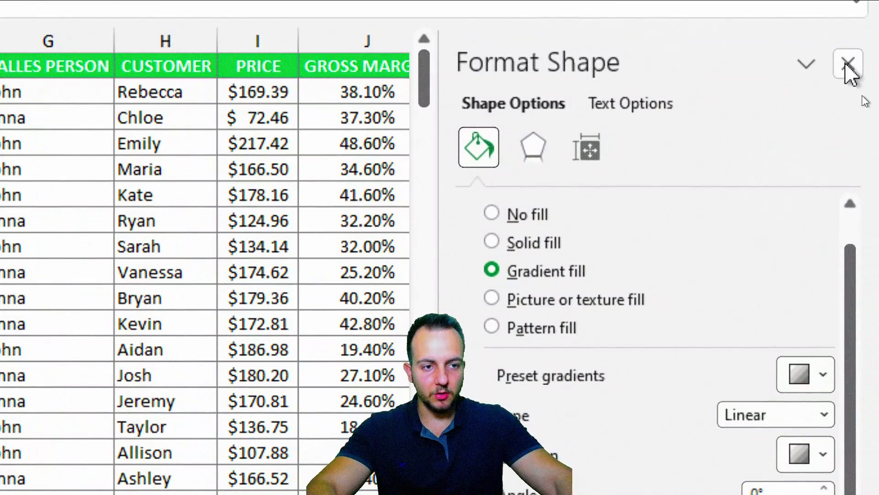
left_click(848, 63)
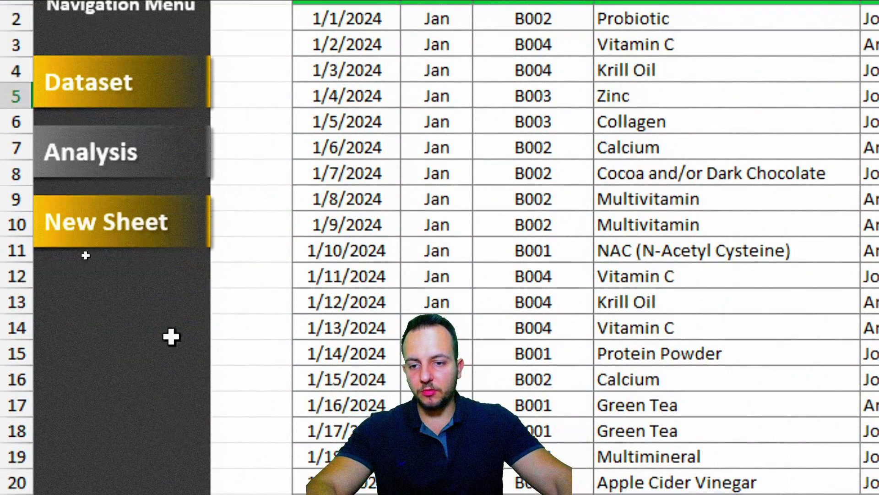
Copy the Analysis button's formatting onto the New Sheet button with Format Painter and deselect it
left_click(173, 243)
key("Escape")
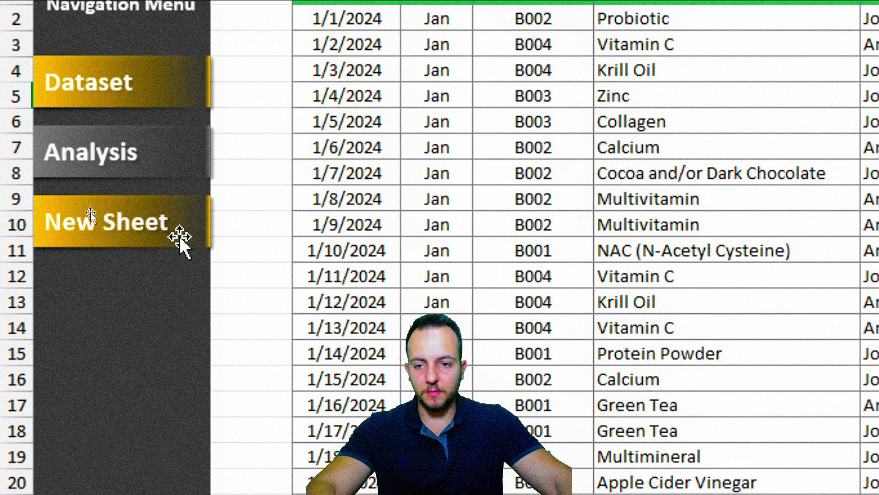
left_click(181, 171)
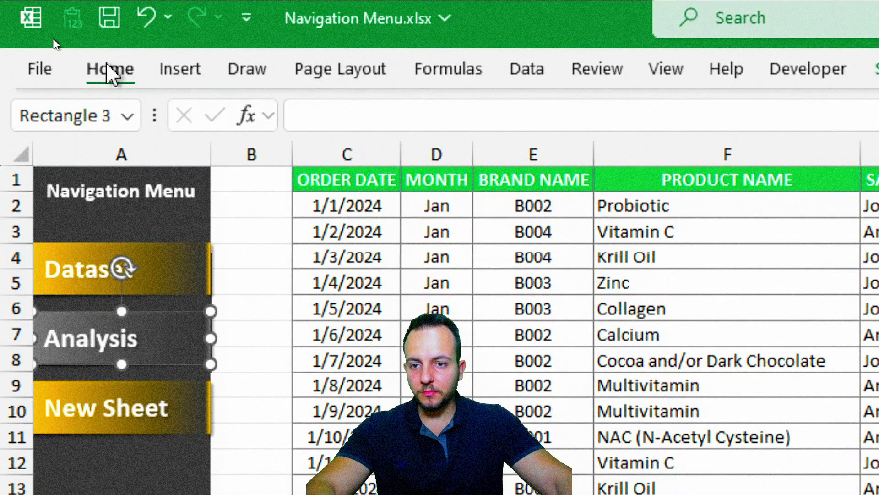
left_click(109, 71)
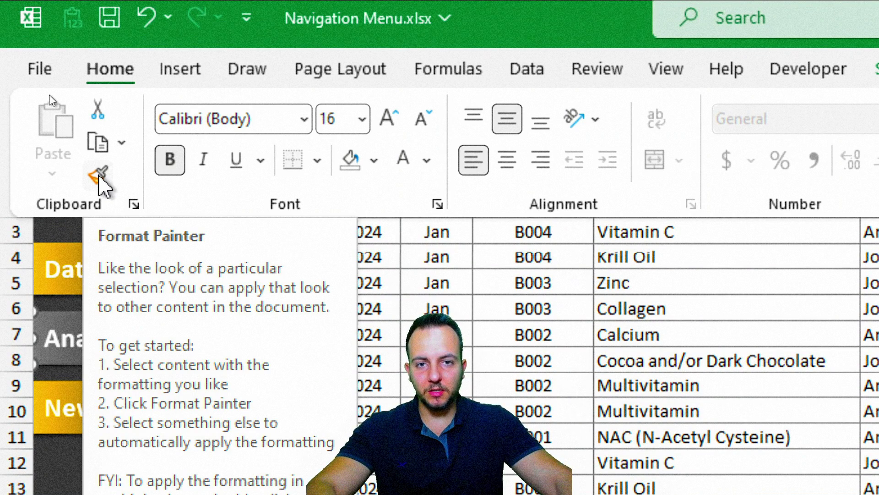
left_click(100, 176)
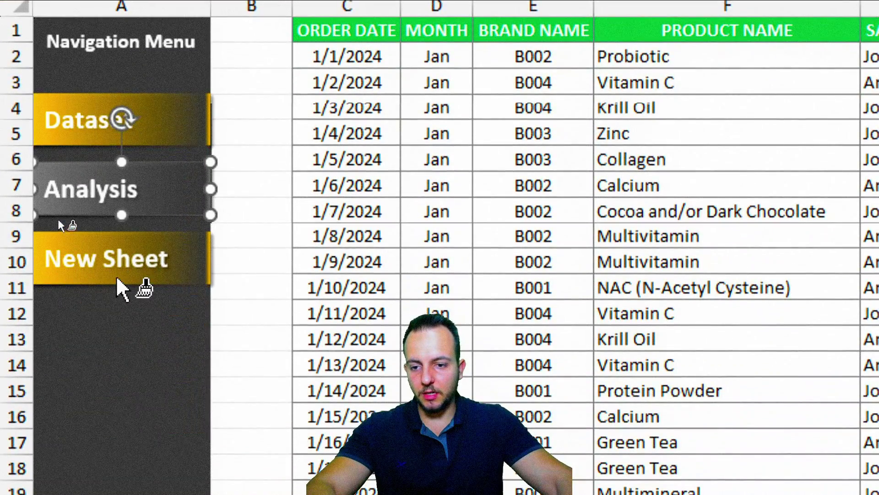
left_click(119, 279)
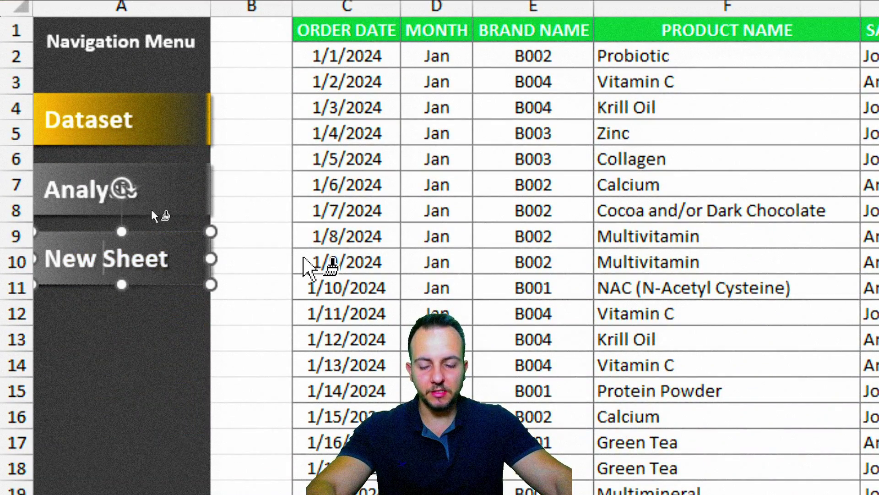
key("Escape")
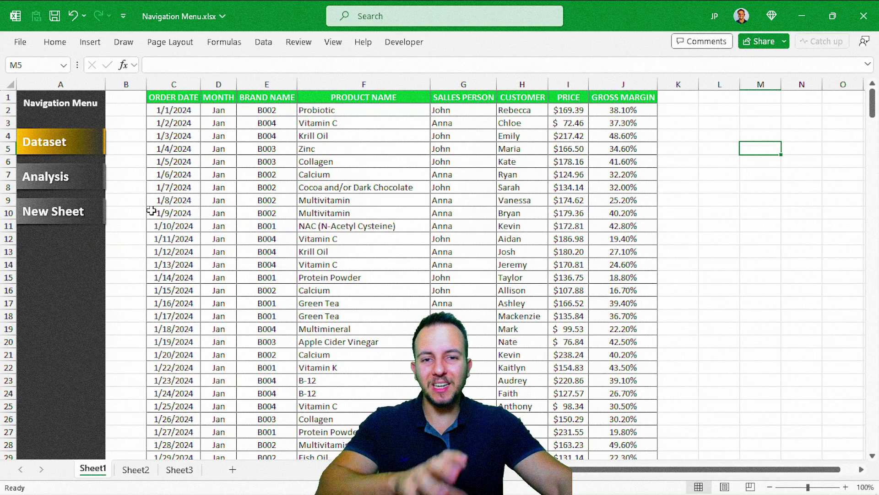
Look through Sheet2 and Sheet3 to review the sheets the menu has to reach, and return to Sheet1
left_click(136, 470)
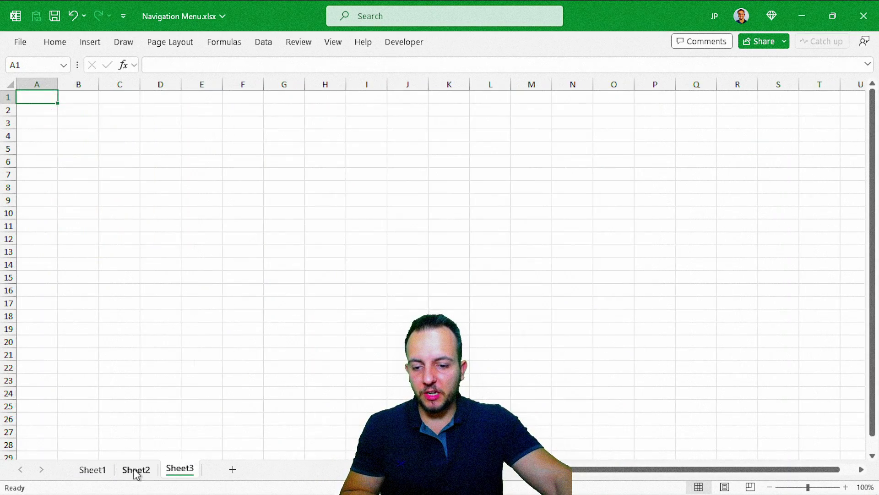
left_click(93, 469)
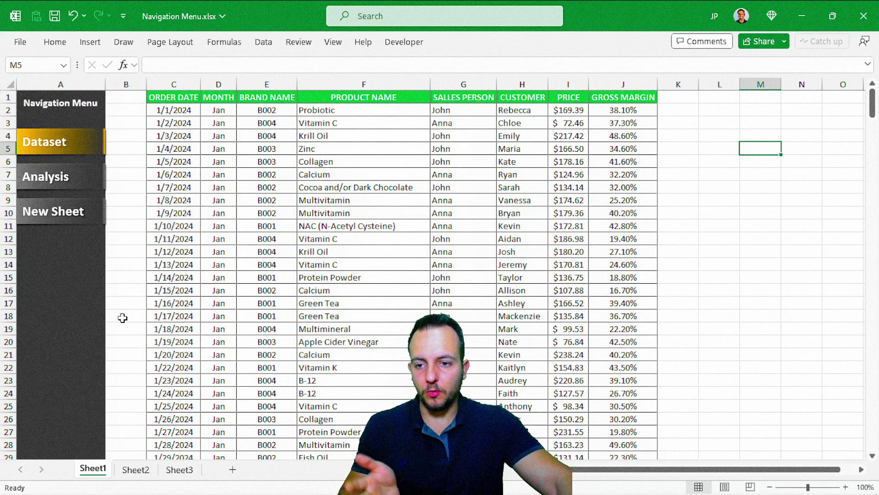
left_click(132, 469)
left_click(179, 469)
left_click(93, 470)
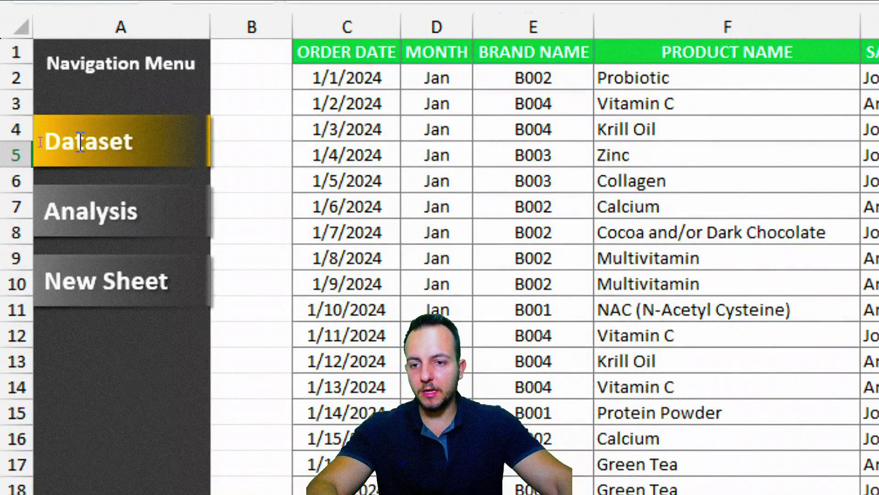
Link the Dataset button to cell A1 of Sheet1 in this document
left_click(105, 141)
right_click(105, 141)
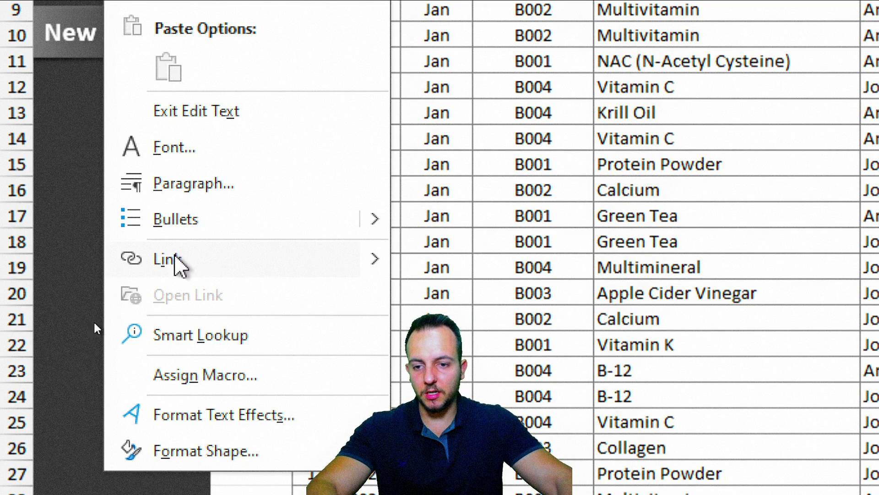
left_click(204, 260)
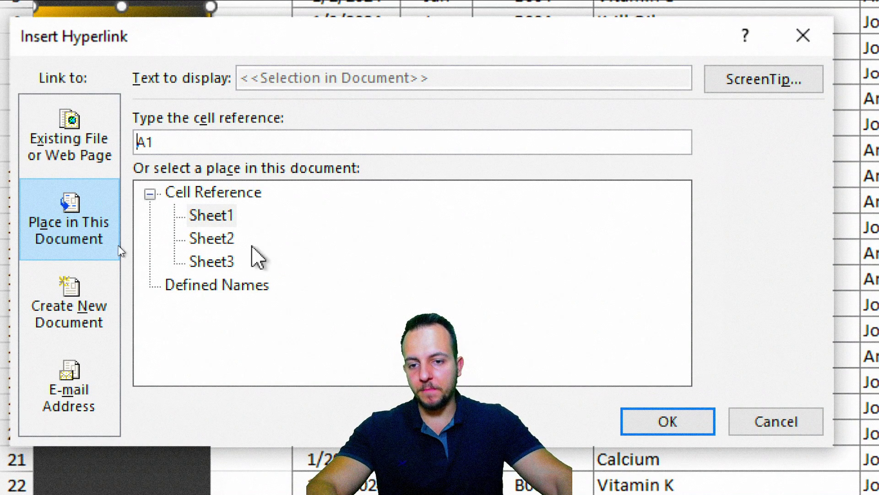
left_click(208, 215)
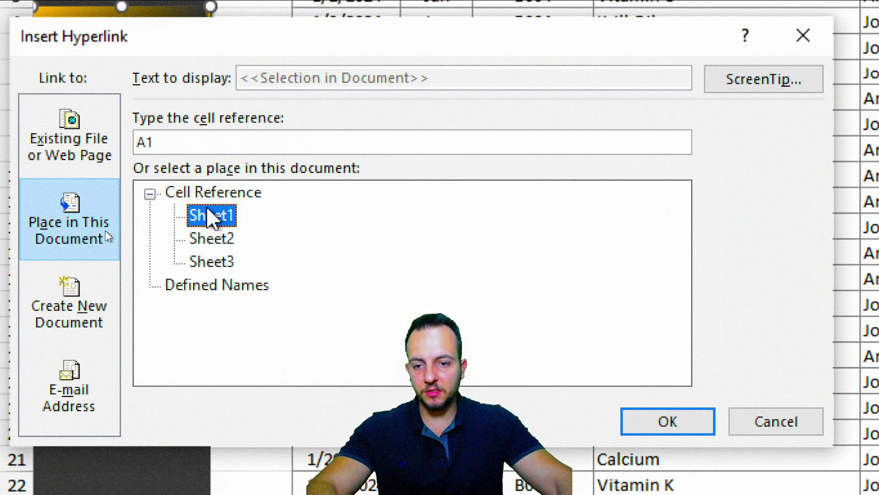
left_click(660, 421)
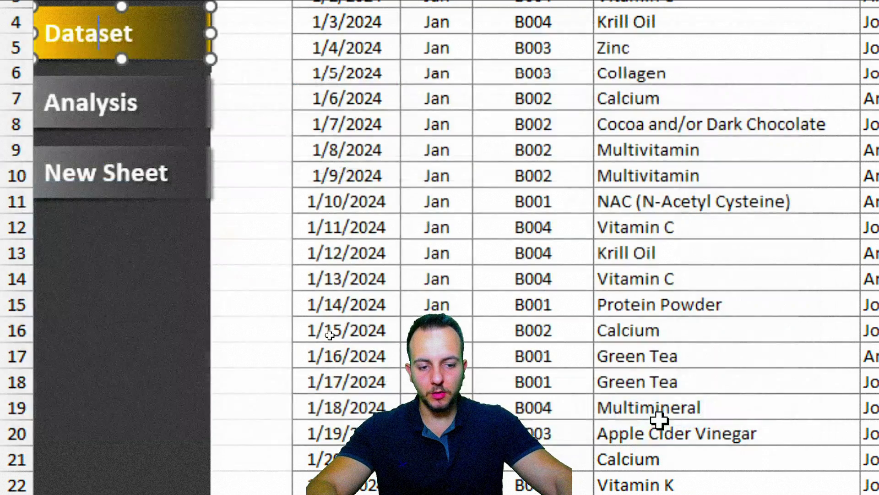
Link the Analysis button to cell A1 of Sheet2 in this document
left_click(133, 121)
right_click(133, 121)
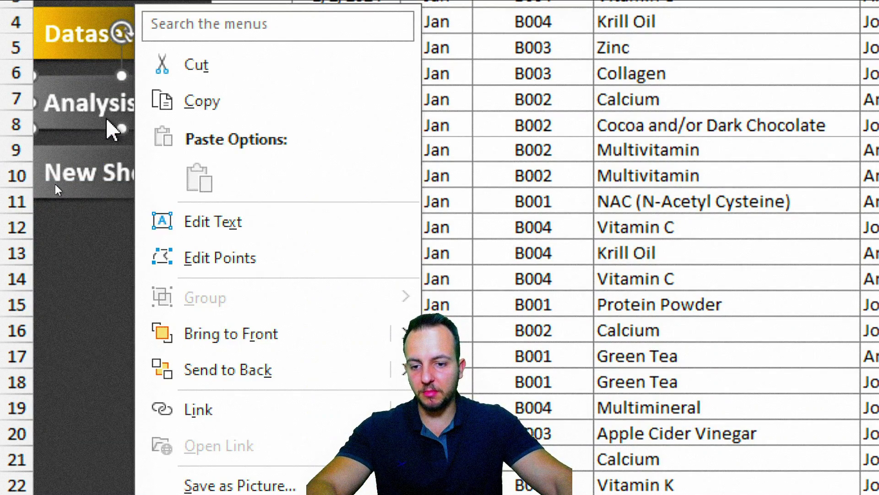
left_click(207, 408)
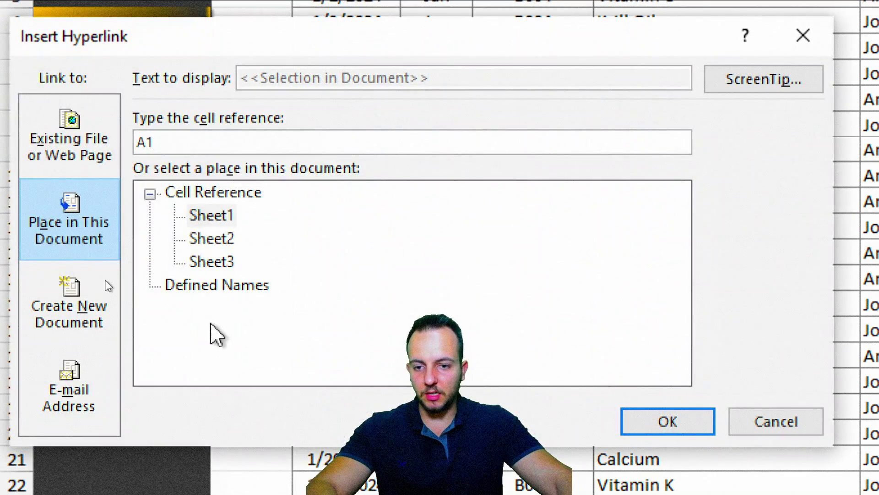
left_click(229, 240)
left_click(639, 409)
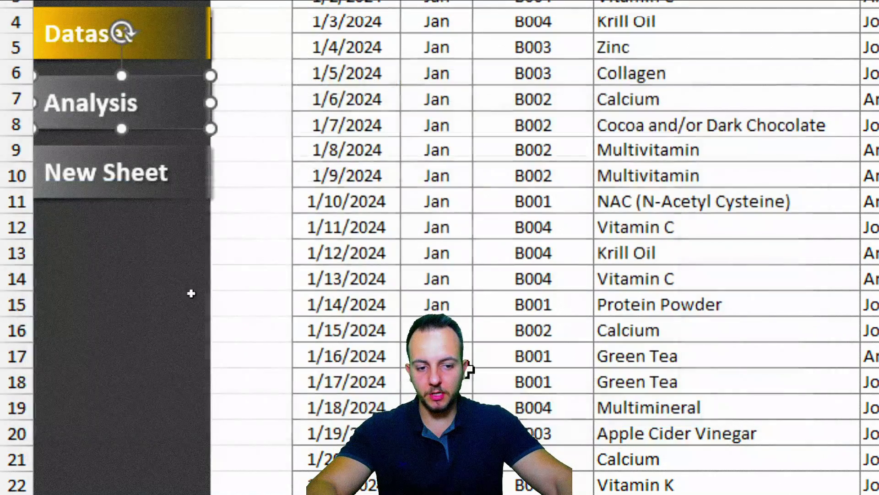
Link the New Sheet button to cell A1 of Sheet3 in this document and deselect it
left_click(101, 186)
right_click(106, 160)
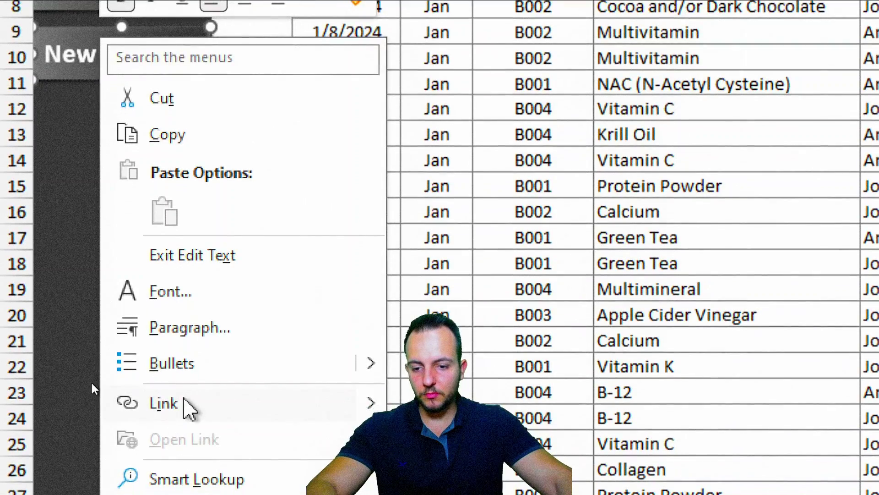
left_click(188, 405)
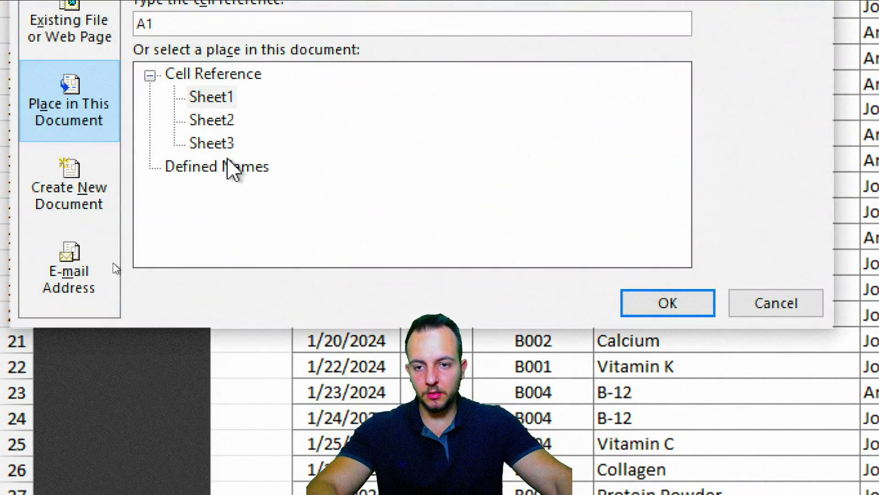
left_click(222, 145)
left_click(638, 300)
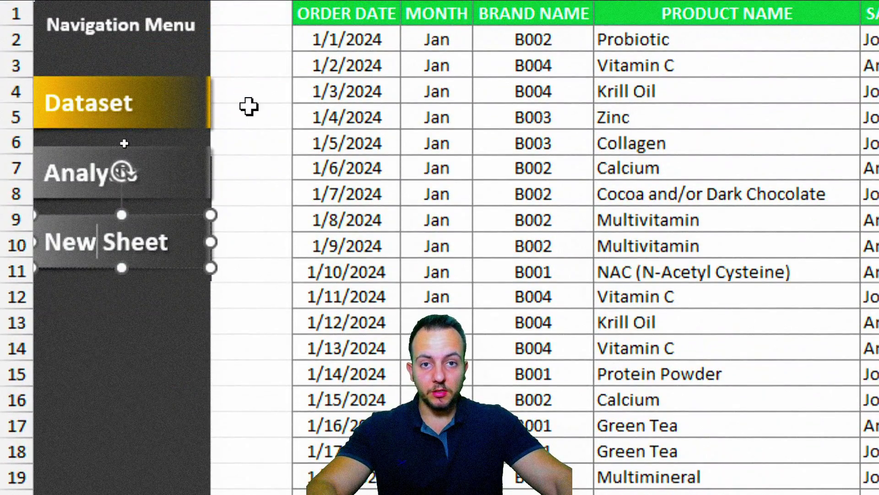
left_click(249, 110)
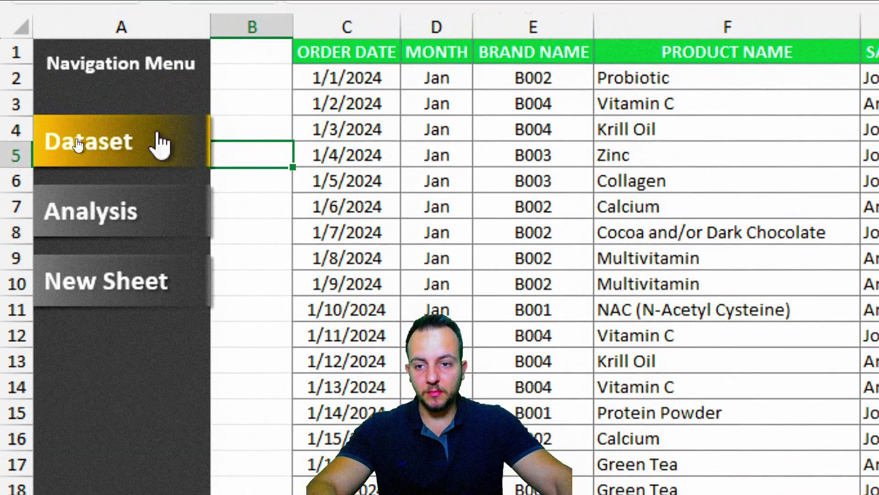
left_click(304, 61)
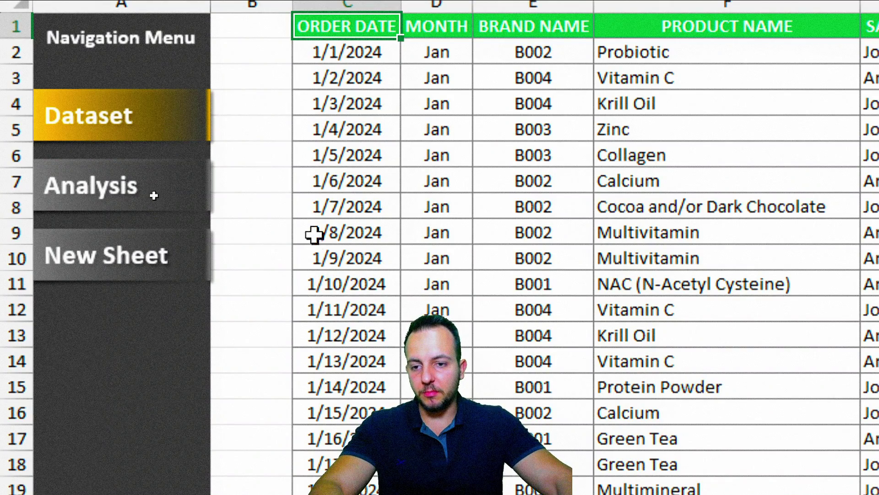
Test the links of the Analysis and New Sheet buttons, returning to Sheet1 after each one
left_click(196, 203)
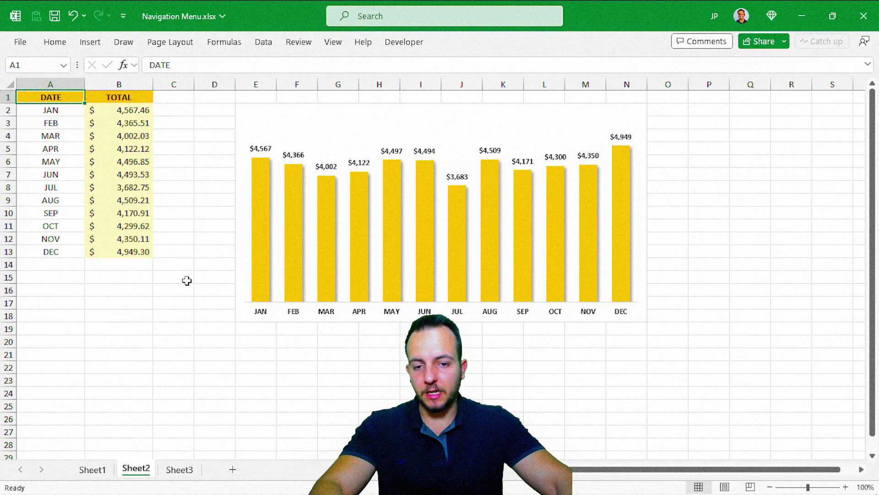
left_click(102, 470)
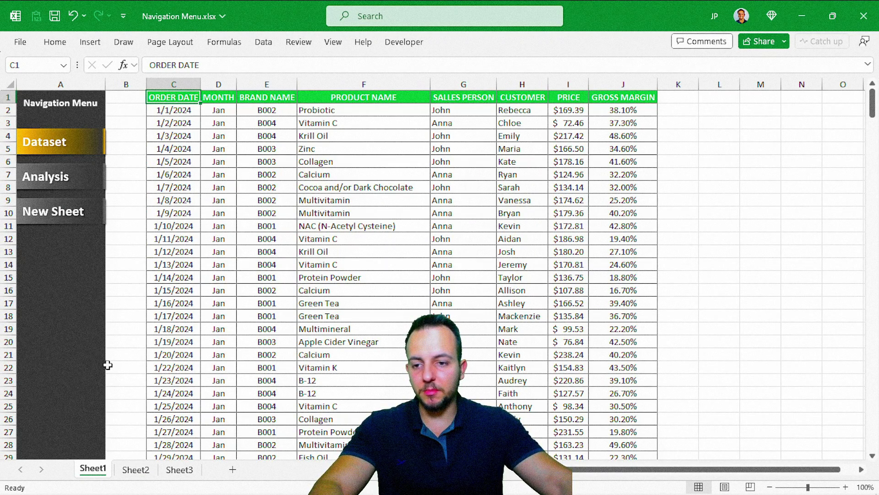
left_click(83, 219)
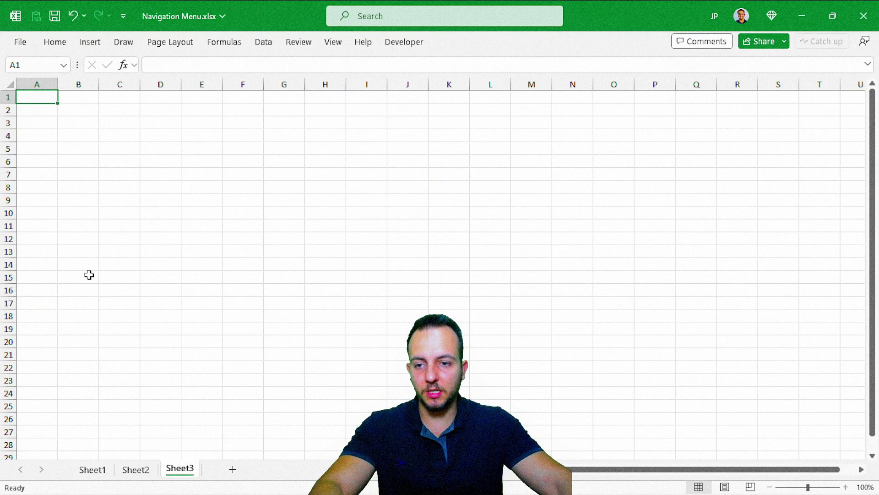
left_click(100, 472)
left_click(82, 179)
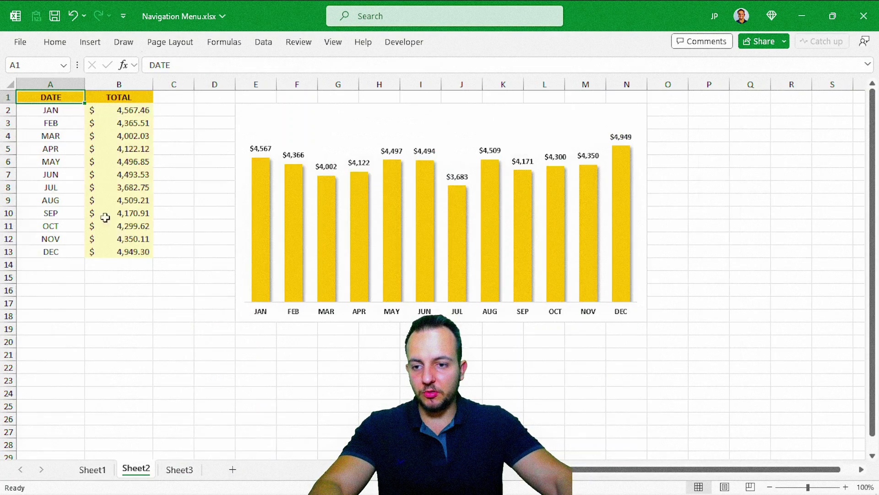
left_click(98, 470)
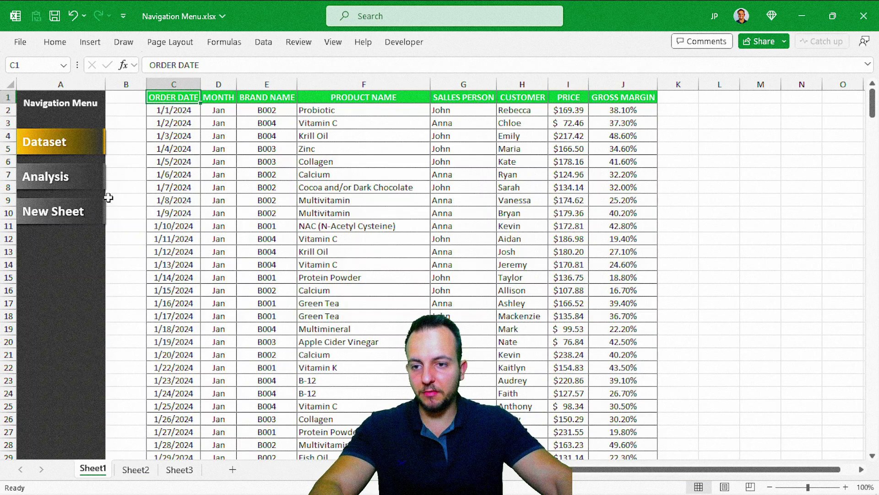
Insert two empty columns before the DATE column on Sheet2 and select cell A1
left_click(136, 471)
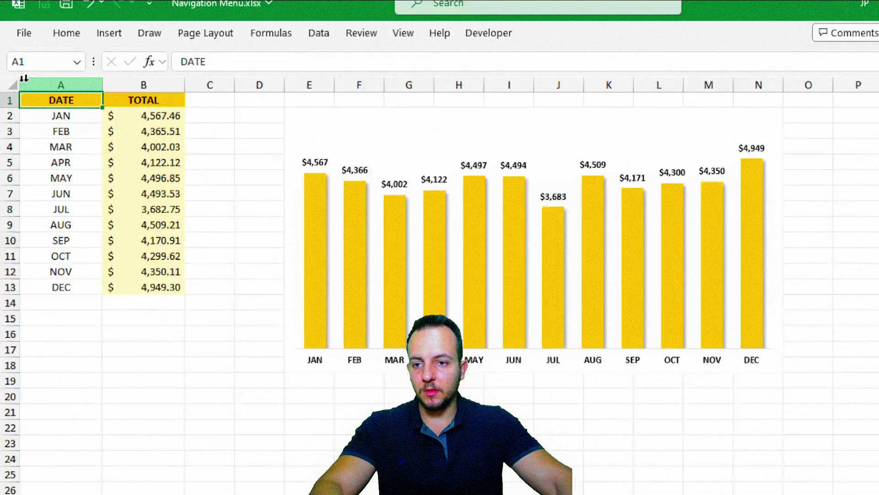
left_click(23, 84)
right_click(23, 83)
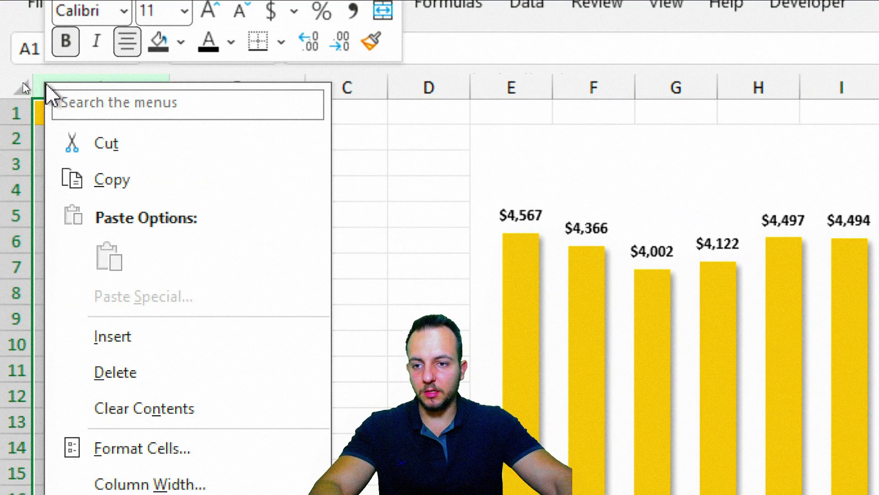
left_click(133, 337)
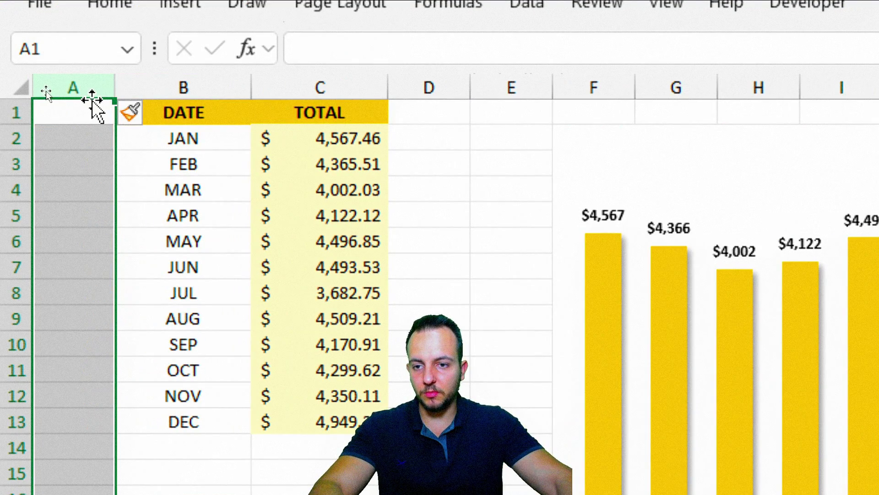
right_click(78, 85)
left_click(151, 346)
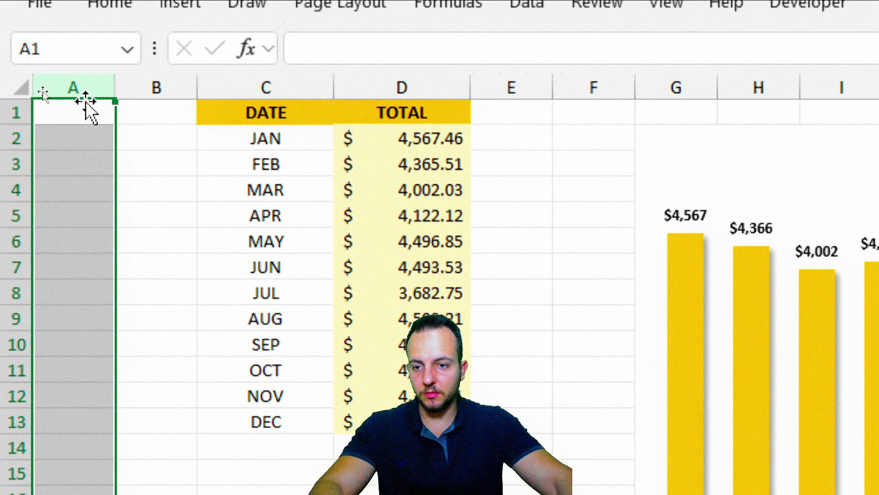
left_click(86, 107)
Copy columns A and B of Sheet1, which hold the navigation menu and the spacer column
left_click(177, 470)
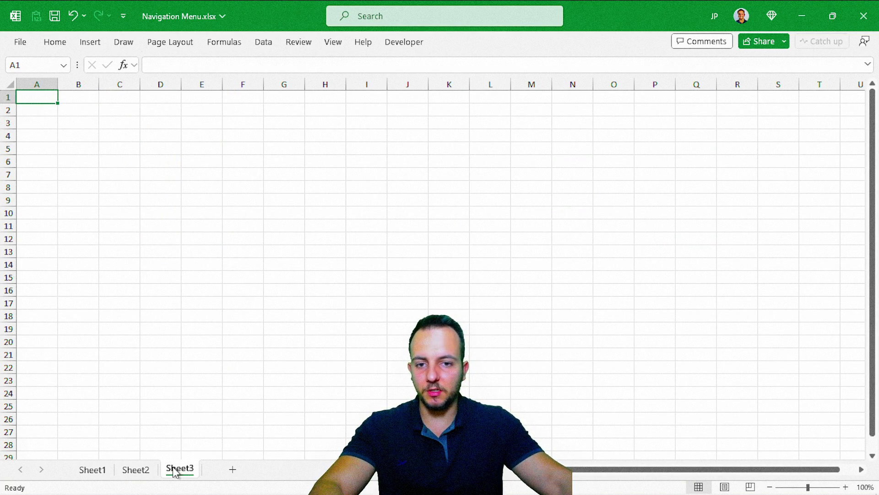
key("ctrl+space")
key("ctrl+Home")
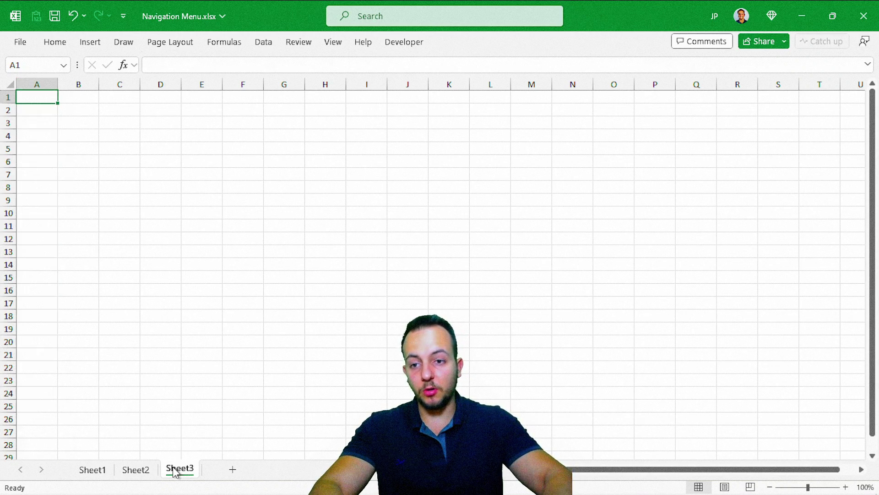
key("ctrl+Page_Up")
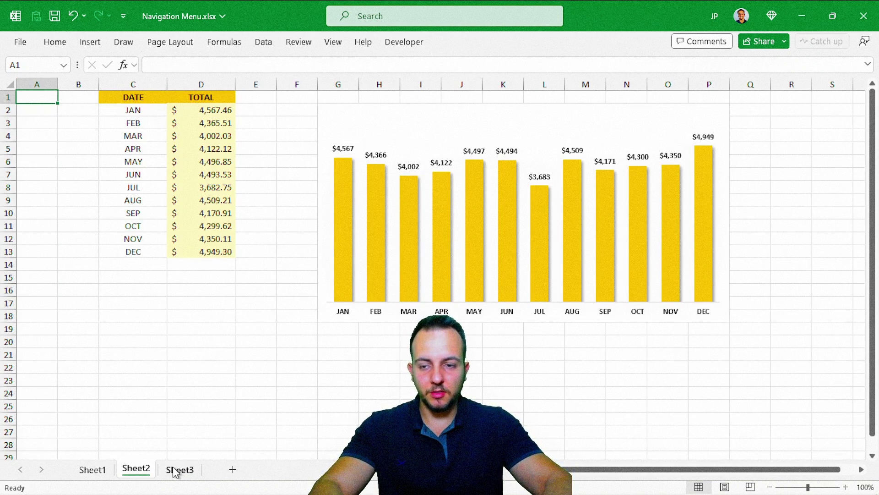
key("ctrl+Page_Up")
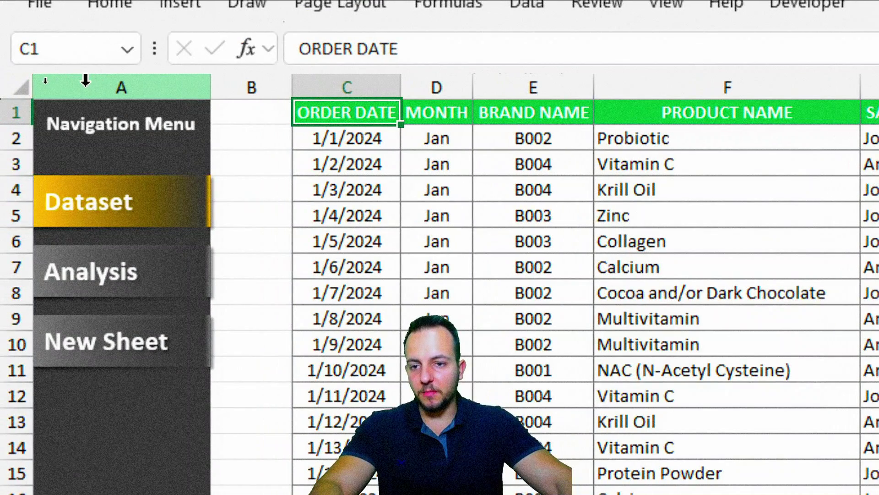
left_click_drag(108, 80, 221, 85)
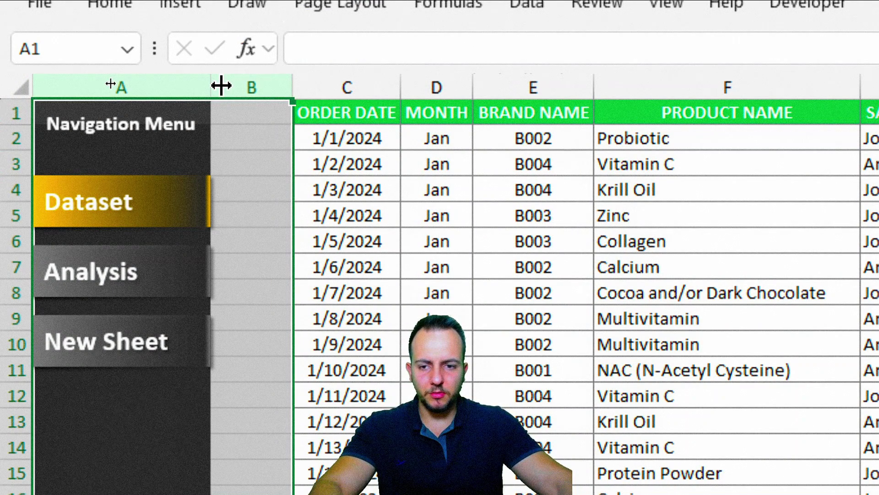
right_click(222, 85)
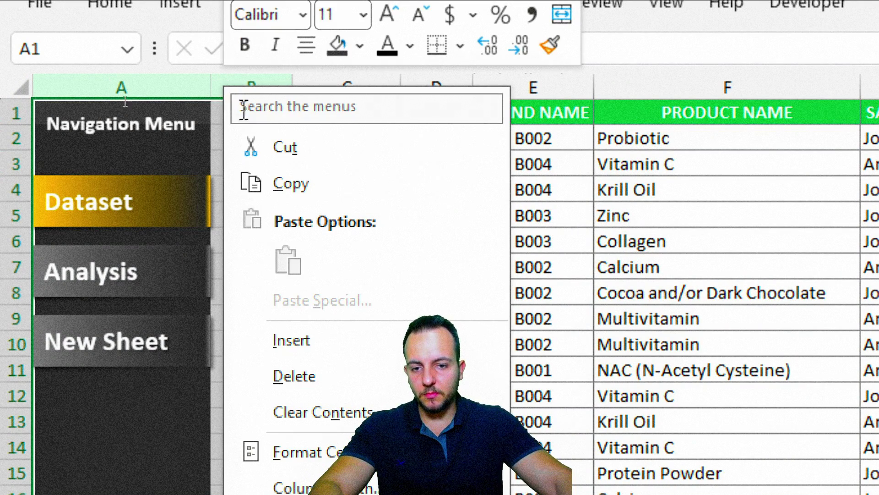
left_click(325, 185)
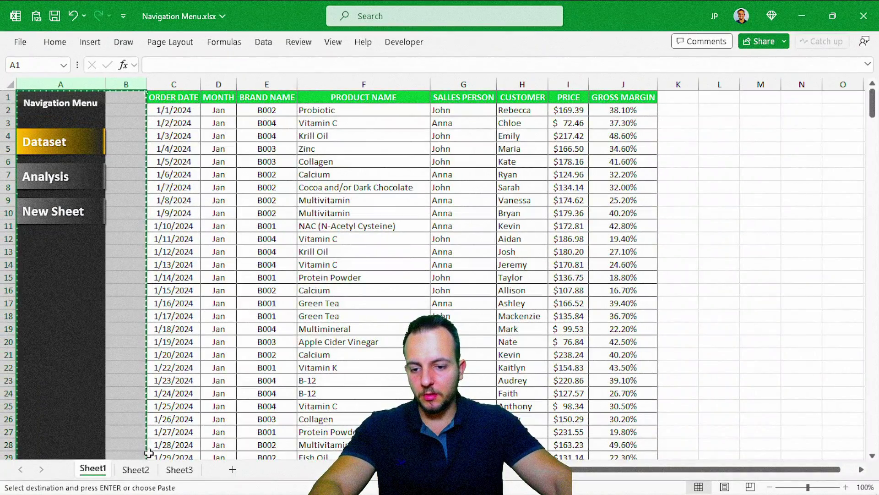
Paste the copied menu columns into Sheet2 starting at column A and deselect them
left_click(136, 469)
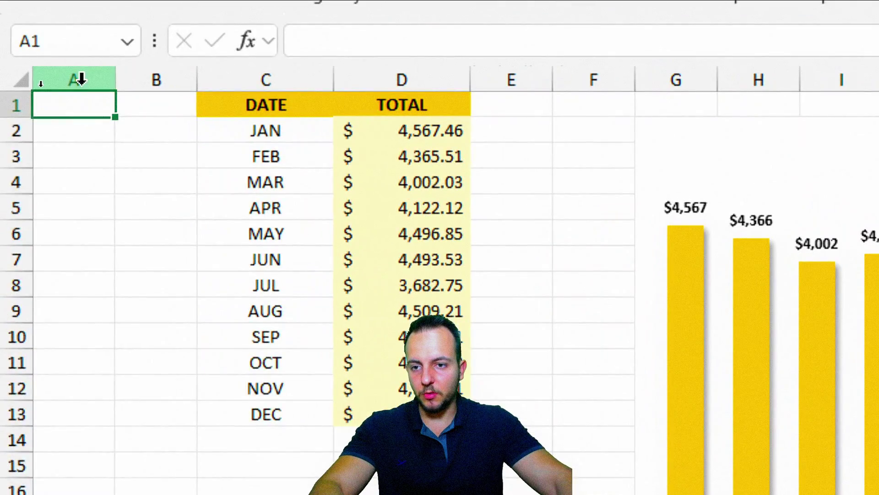
right_click(37, 85)
left_click(138, 260)
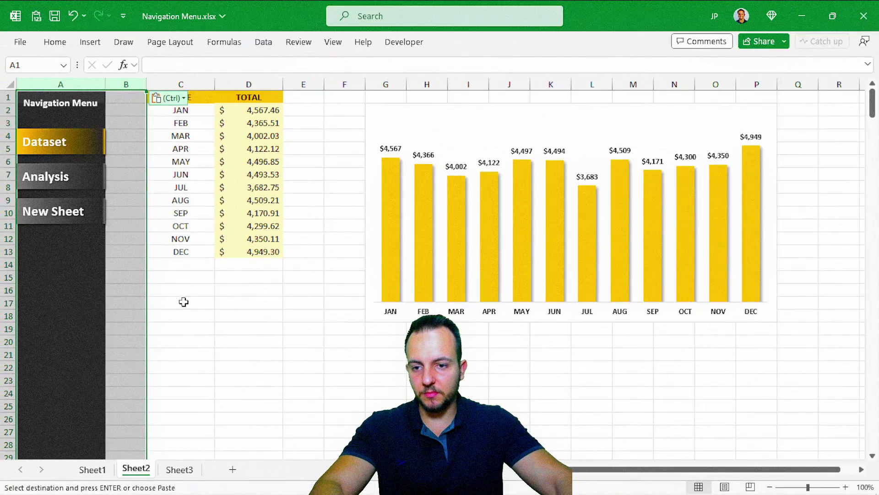
left_click(212, 338)
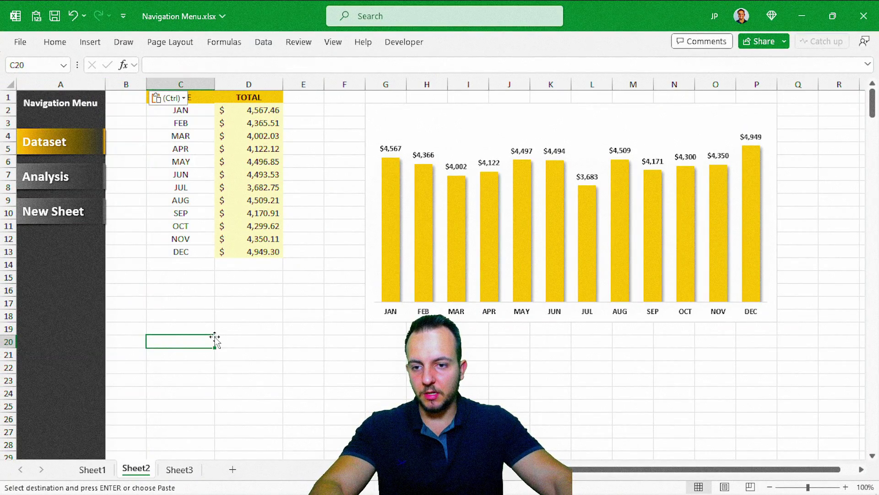
Paste the copied menu columns into Sheet3 starting at column A, then return to Sheet1 and end the copy mode
left_click(178, 468)
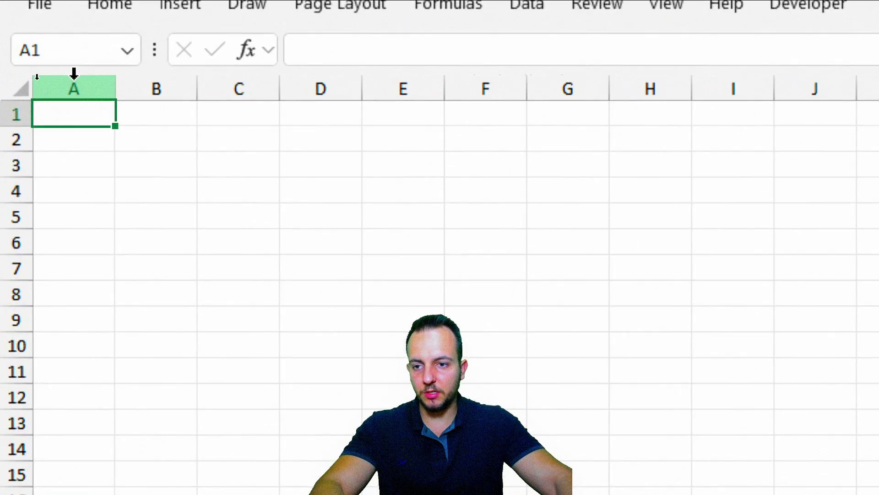
right_click(37, 83)
left_click(140, 255)
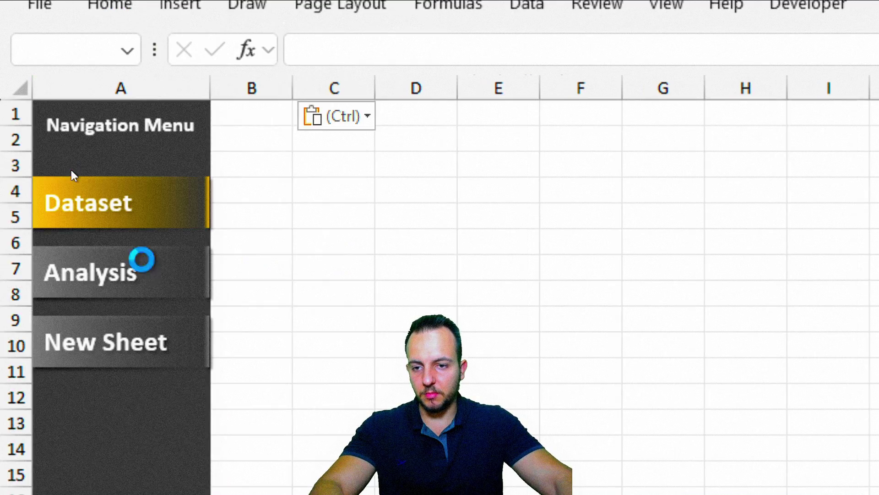
left_click(347, 288)
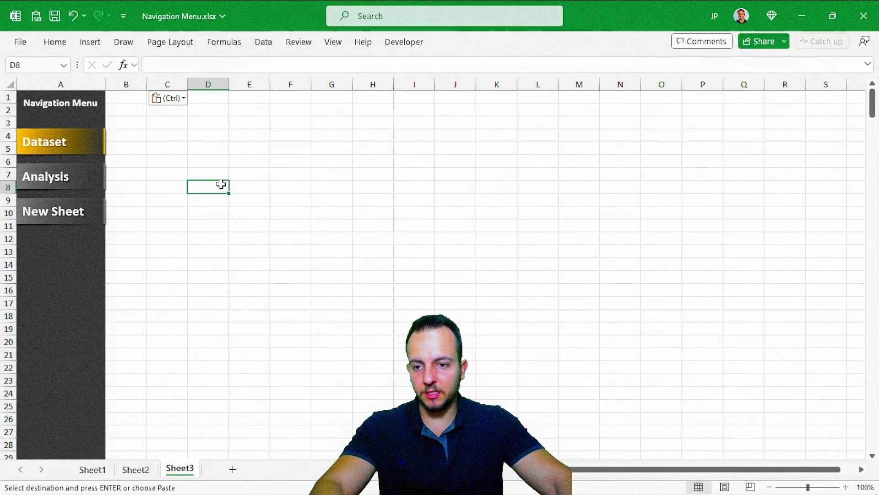
left_click(139, 469)
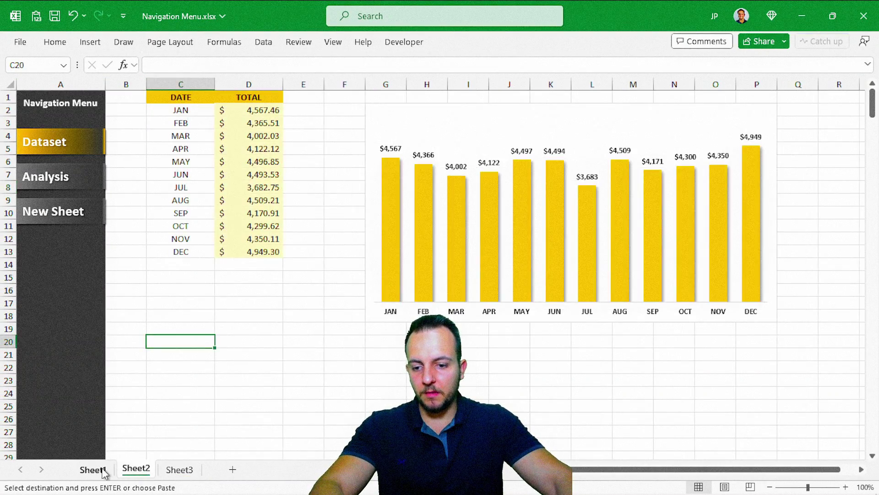
left_click(93, 469)
key("Escape")
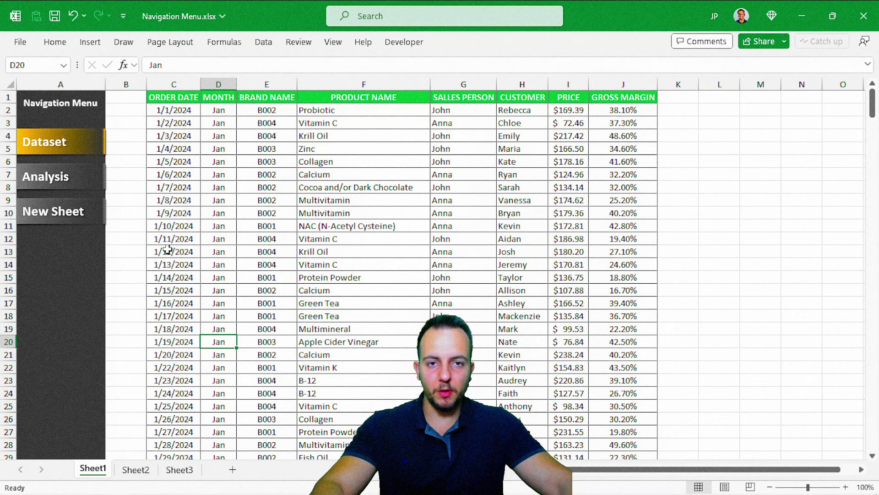
Test the Dataset, Analysis and New Sheet menu buttons by navigating between the three sheets, finishing on Sheet2
left_click(95, 177)
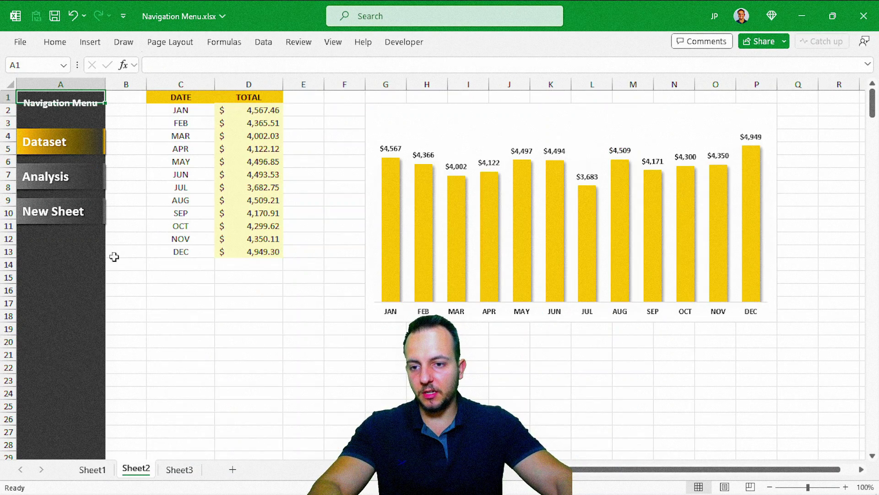
left_click(101, 219)
left_click(95, 181)
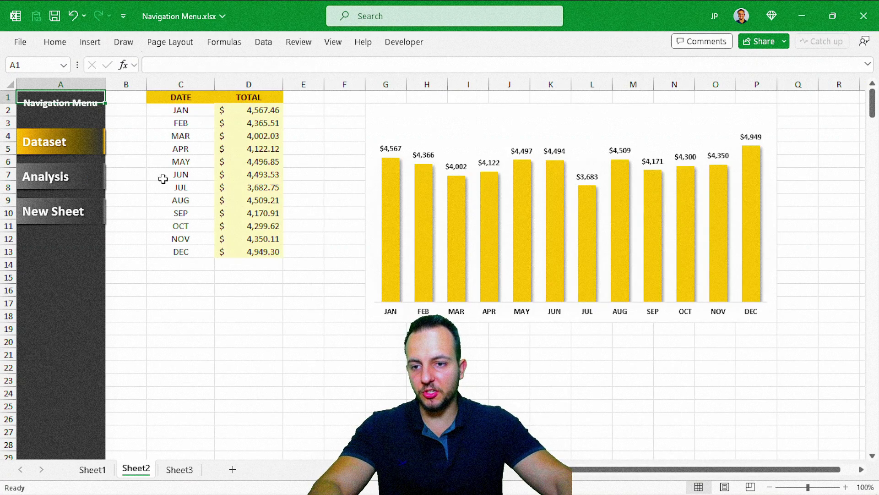
left_click(92, 150)
left_click(104, 183)
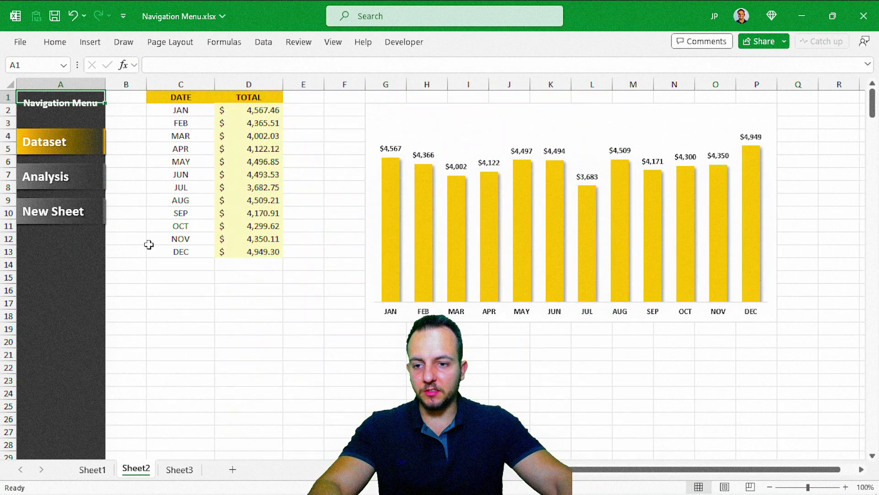
left_click(90, 221)
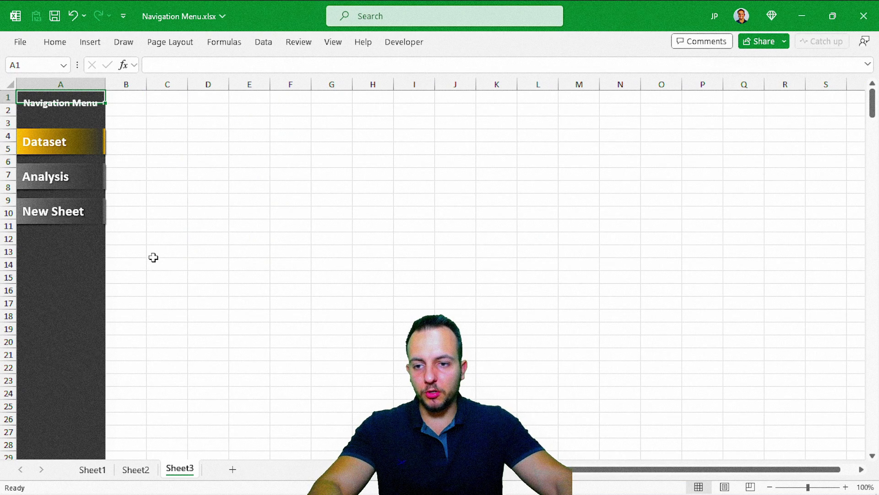
left_click(100, 183)
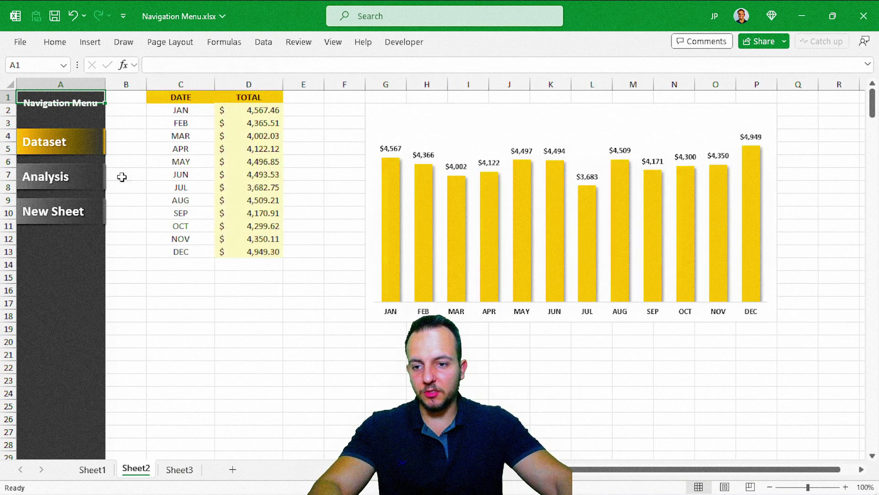
left_click(92, 152)
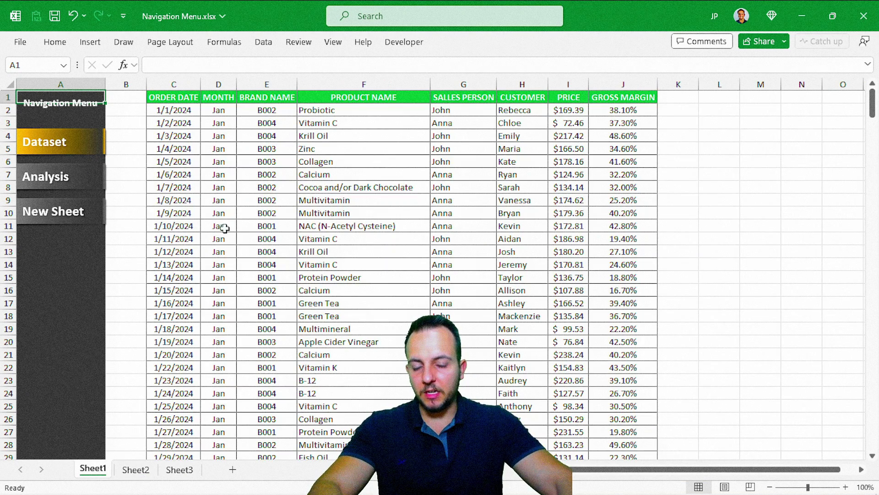
left_click(97, 209)
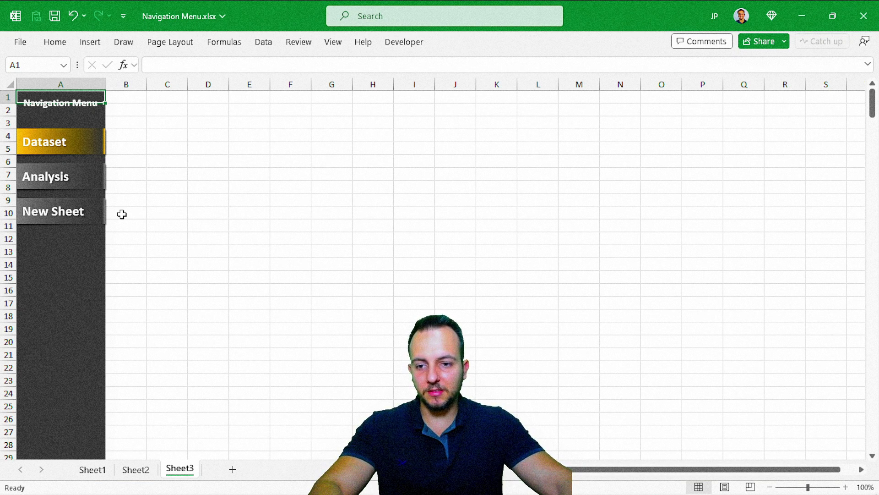
left_click(83, 191)
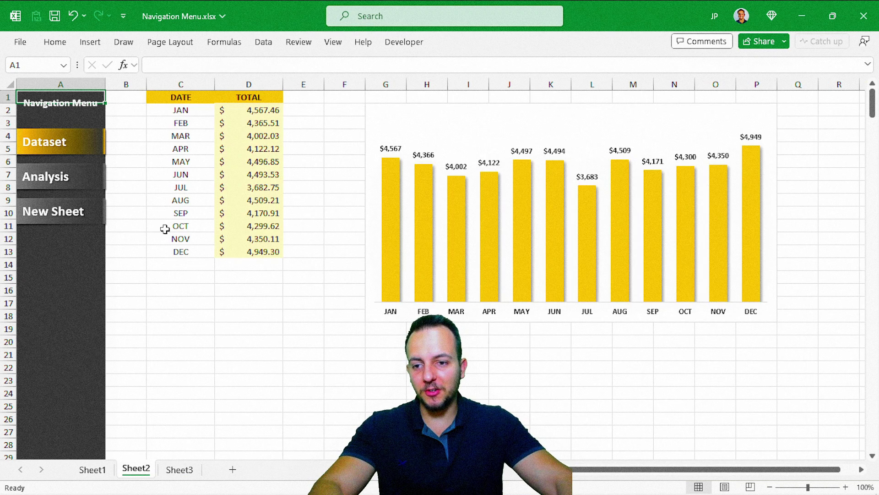
left_click(87, 213)
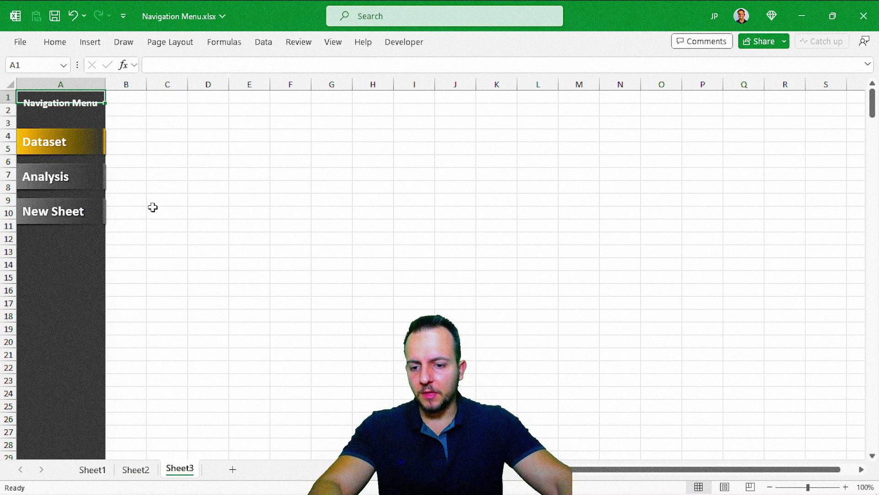
left_click(95, 189)
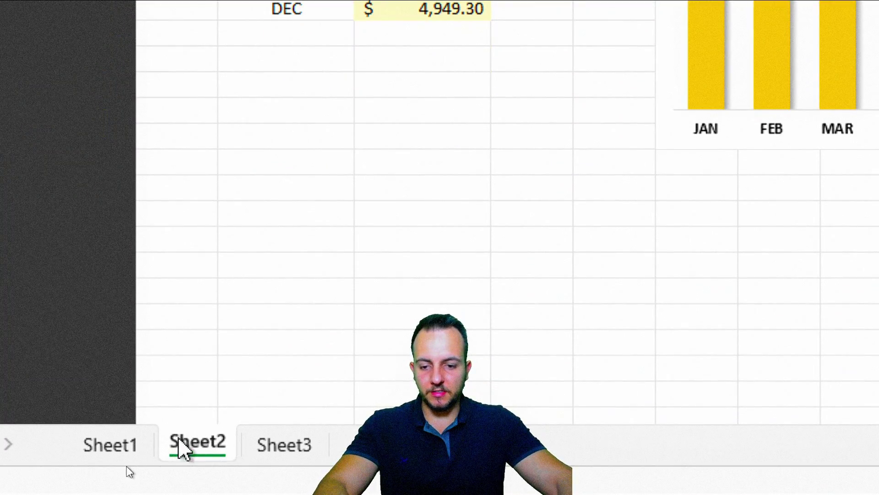
Apply the Dataset button's gold formatting to the Analysis button on Sheet2 with Format Painter and deselect the buttons
scroll(106, 59, "up", 4)
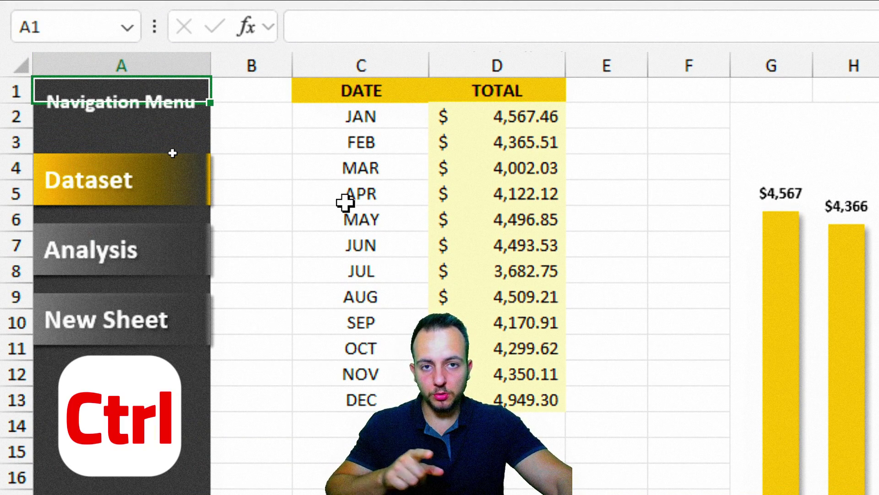
left_click(173, 178, "ctrl")
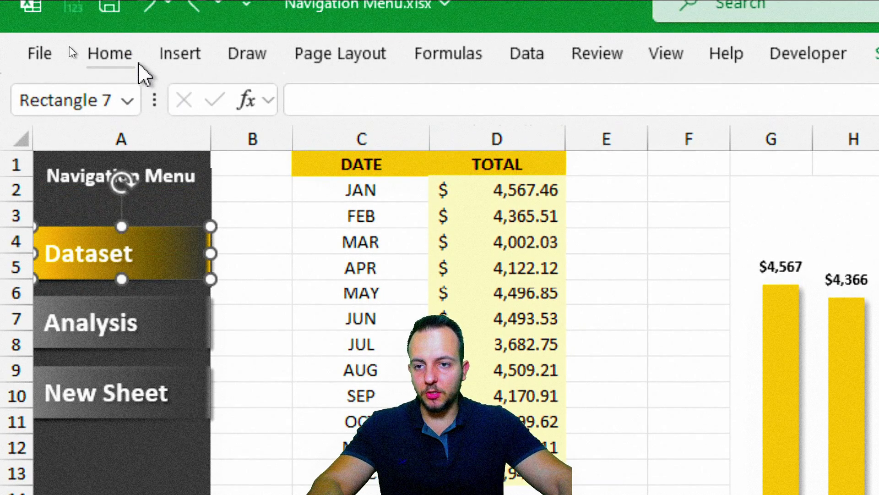
left_click(138, 64)
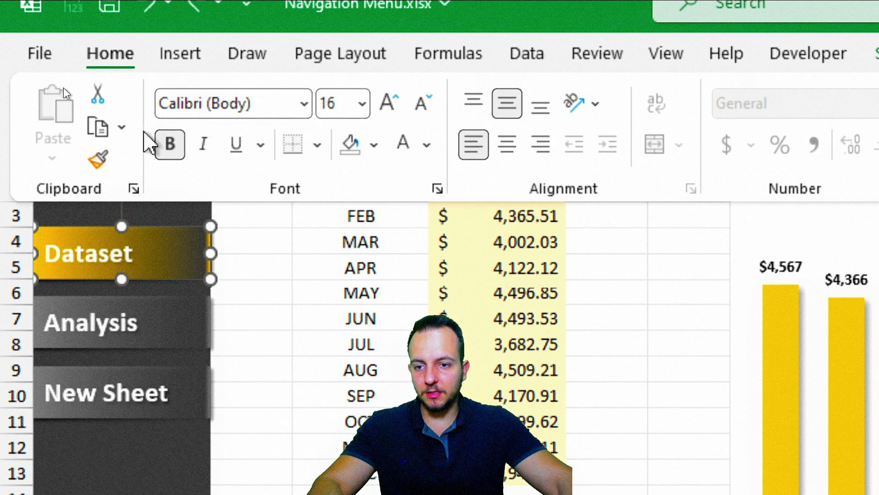
left_click(99, 161)
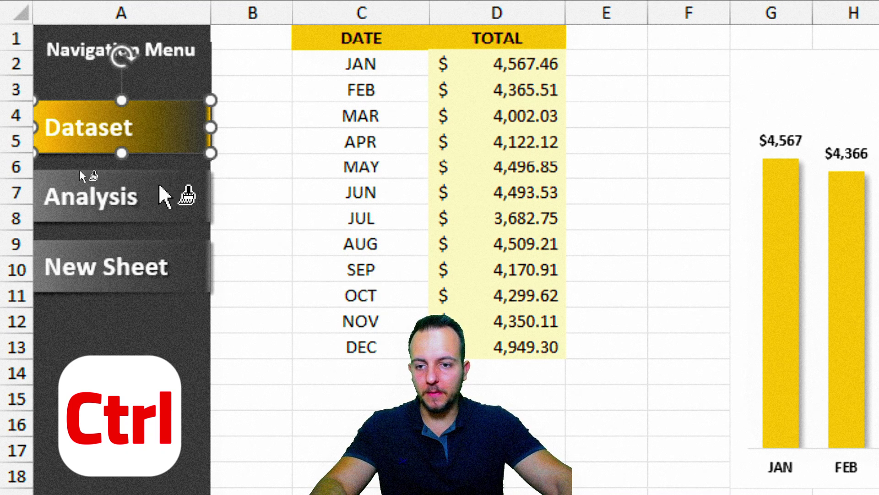
left_click(188, 199, "ctrl")
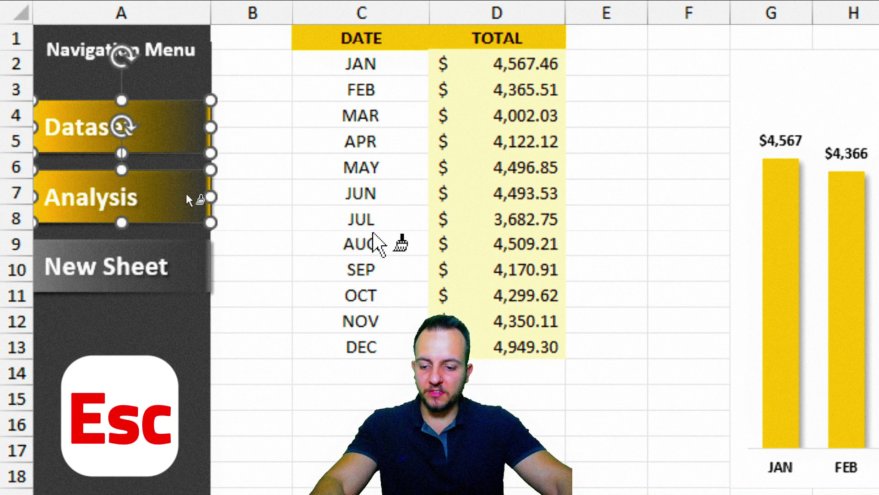
key("Escape")
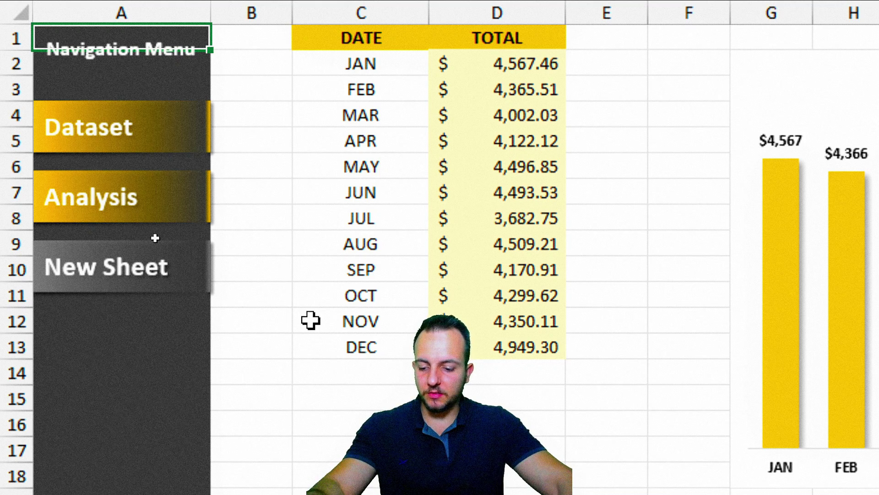
Apply the New Sheet button's grey formatting to the Dataset button on Sheet2 with Format Painter and deselect the buttons
left_click(174, 289, "ctrl")
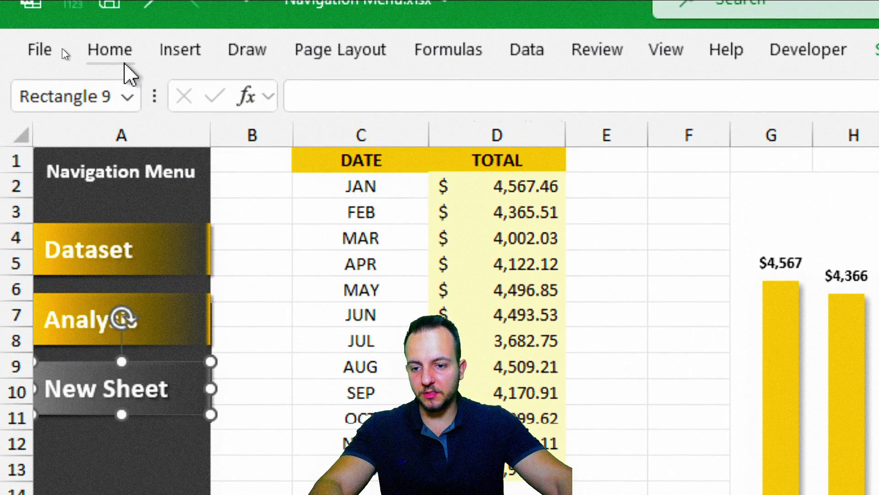
left_click(125, 64)
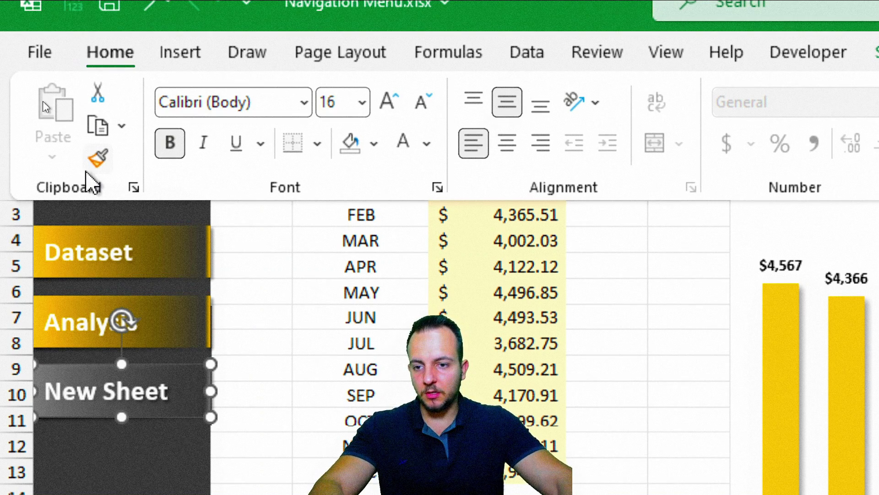
left_click(96, 165)
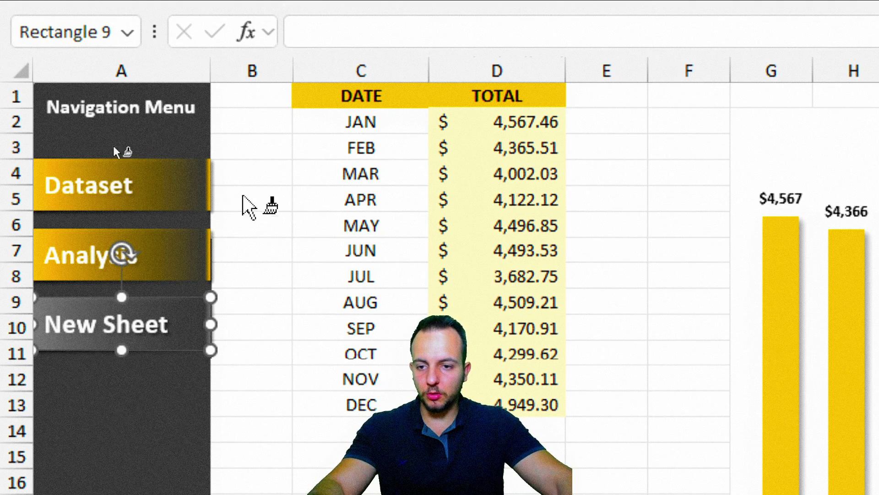
left_click(151, 162)
key("Escape")
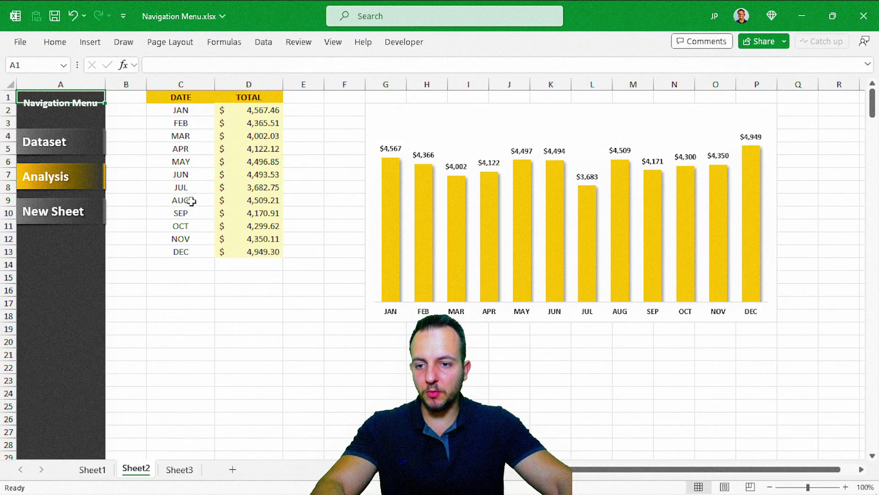
Check the Dataset and Analysis button highlighting by switching back and forth between Sheet1 and Sheet2 through the menu
left_click(96, 151)
left_click(97, 176)
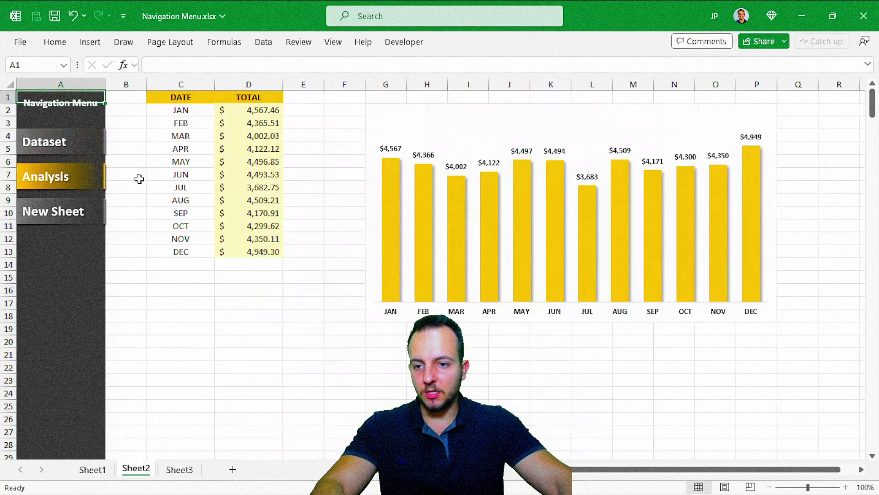
left_click(87, 153)
left_click(96, 177)
left_click(96, 148)
left_click(92, 174)
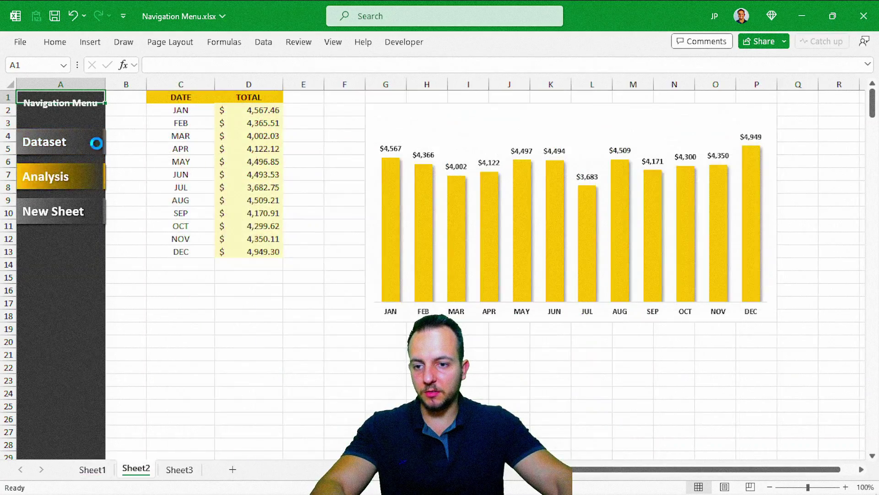
left_click(94, 142)
left_click(103, 171)
left_click(98, 139)
left_click(84, 176)
left_click(95, 147)
left_click(92, 175)
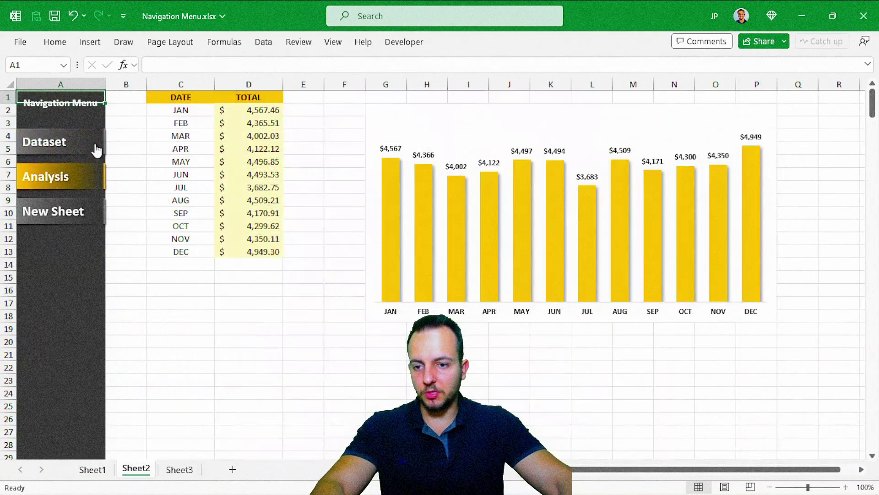
left_click(94, 147)
left_click(88, 173)
left_click(96, 158)
left_click(97, 176)
Go to Sheet3 and apply the Dataset button's gold formatting to the New Sheet button with Format Painter, leaving the buttons deselected
left_click(99, 215)
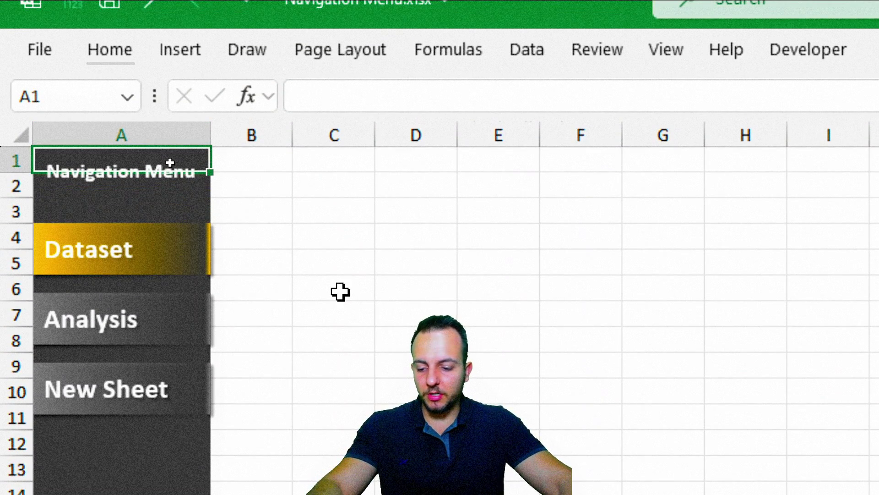
left_click(122, 249, "ctrl")
left_click(120, 53)
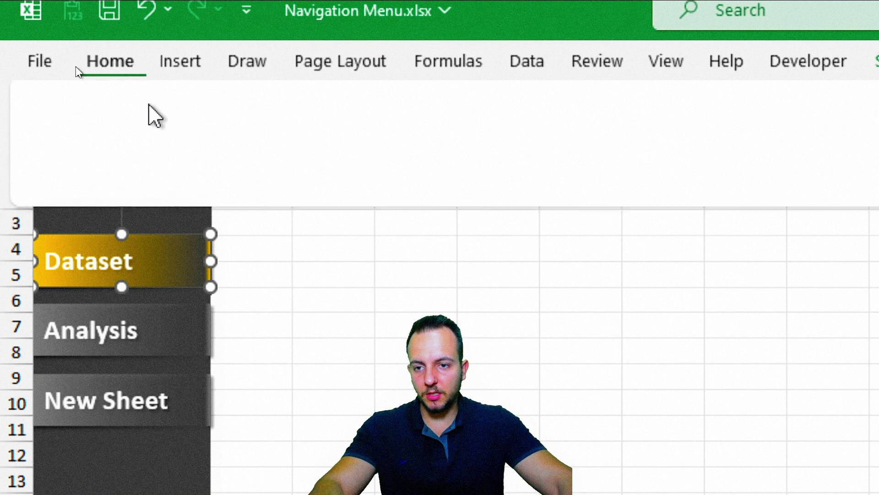
left_click(118, 183)
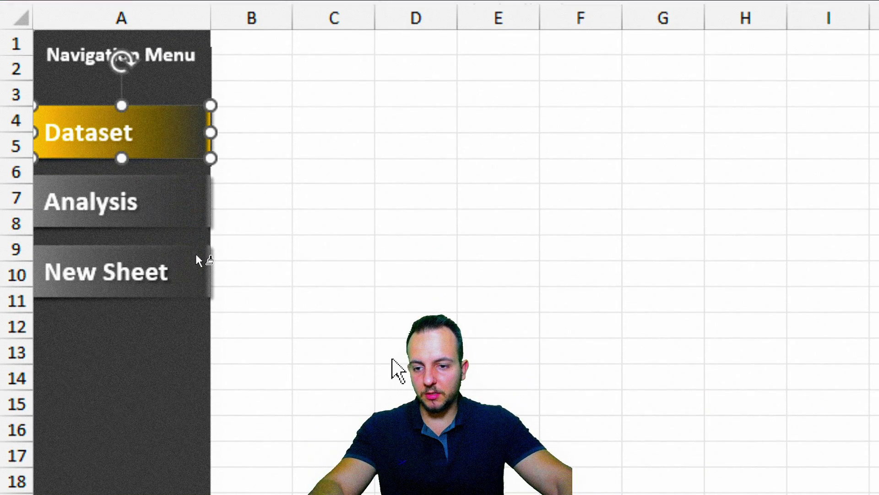
left_click(157, 274)
key("Escape")
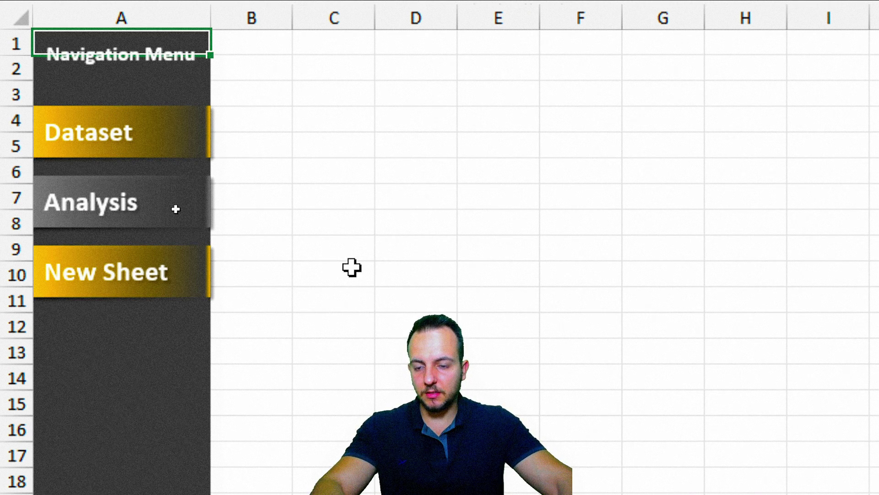
Apply the Analysis button's grey formatting to the Dataset button on Sheet3 with Format Painter and deselect the buttons
left_click(169, 209)
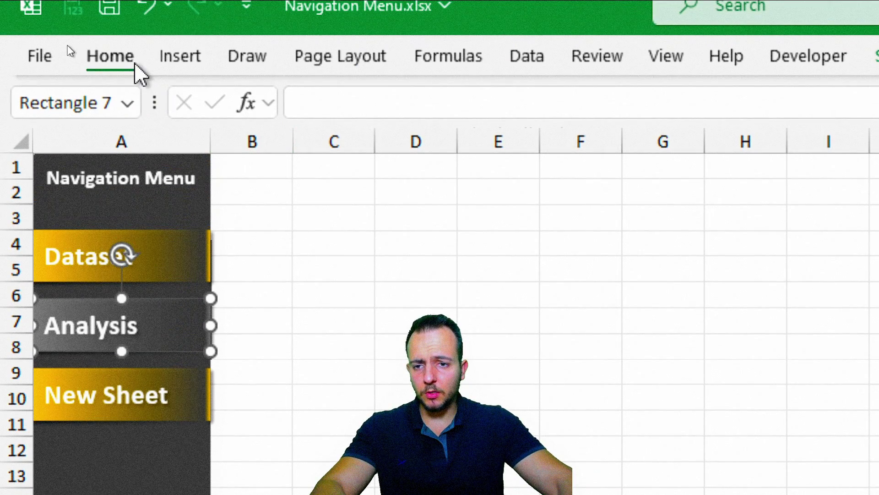
left_click(136, 65)
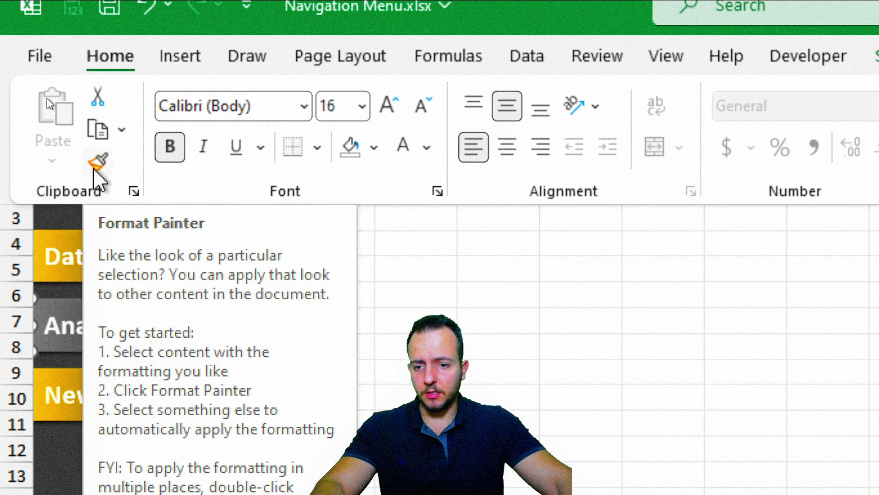
left_click(96, 165)
left_click(160, 257)
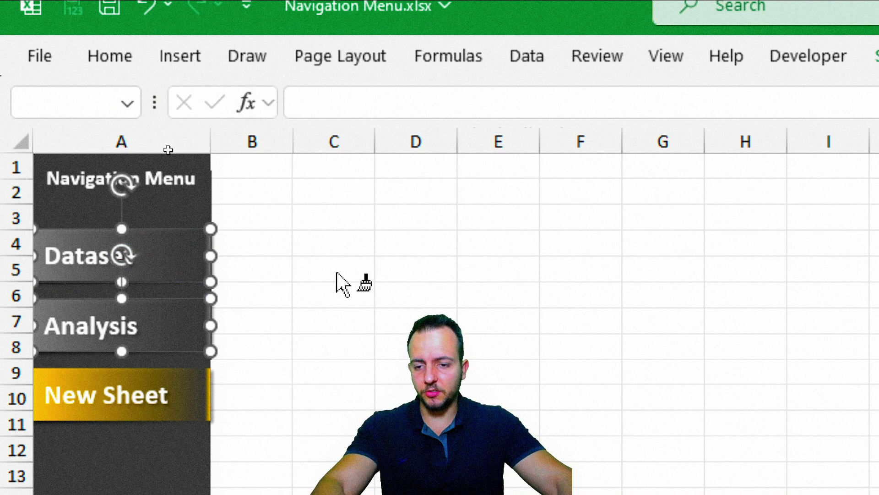
key("Escape")
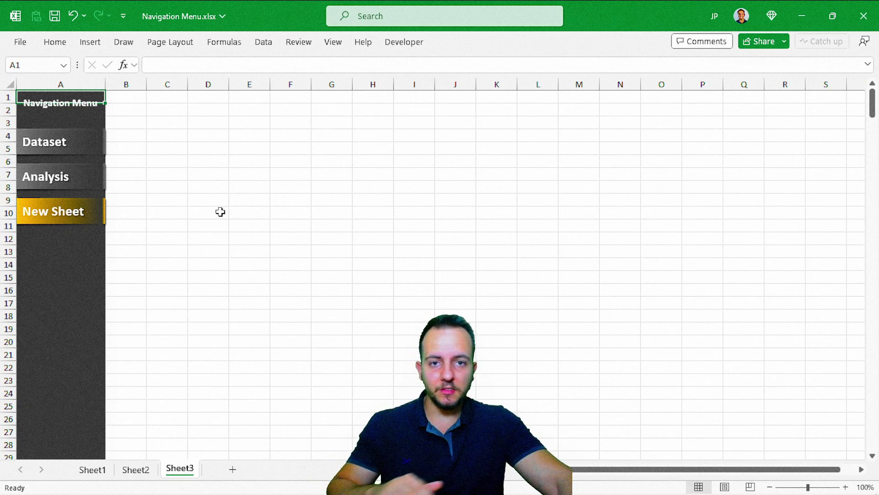
Test the finished menu by navigating repeatedly among the Dataset, Analysis and New Sheet pages, finishing on Sheet1
left_click(102, 184)
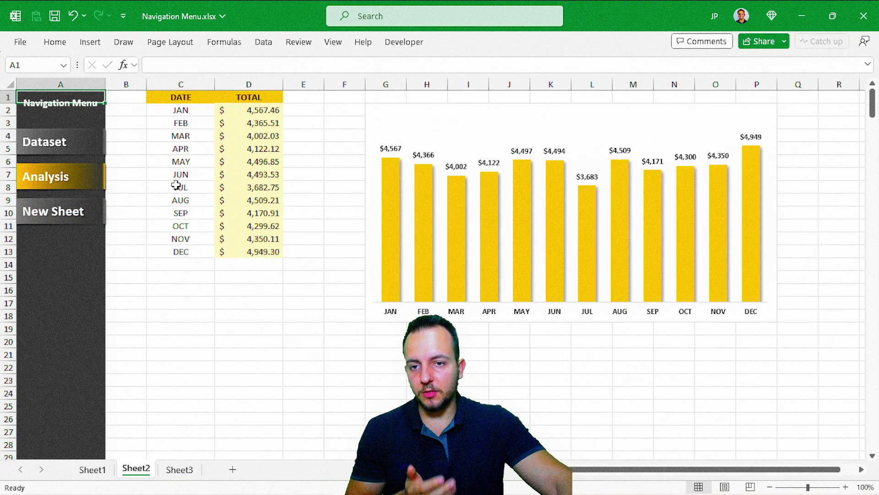
left_click(83, 154)
left_click(86, 191)
left_click(85, 223)
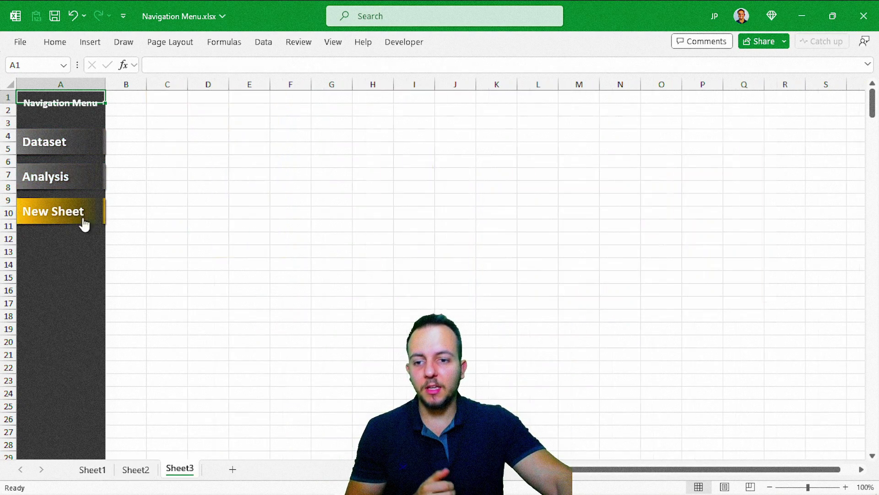
key("ctrl+Page_Up")
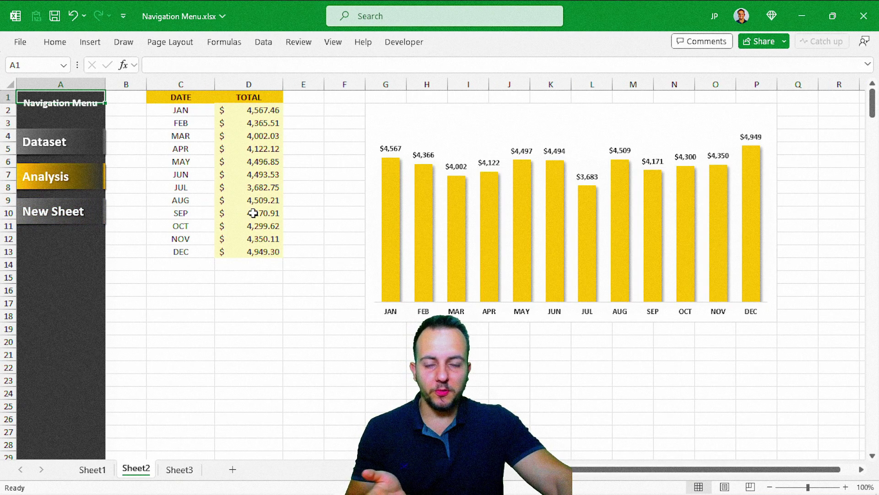
left_click(98, 149)
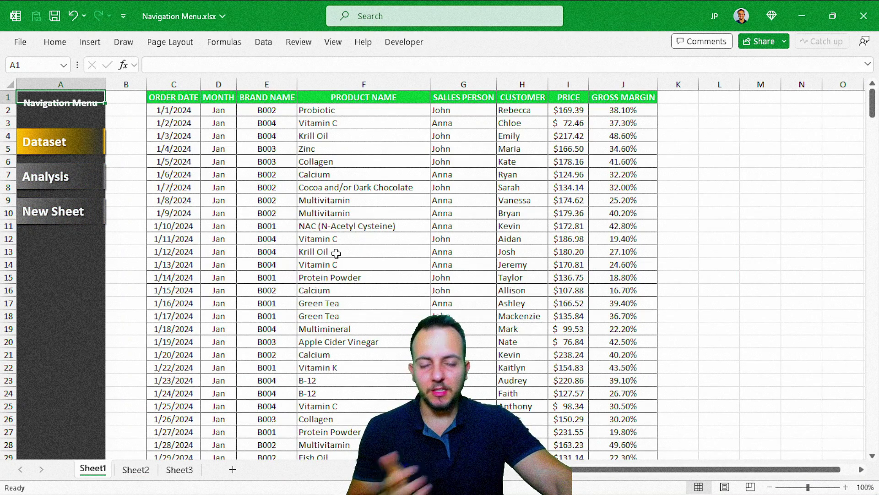
left_click(97, 185)
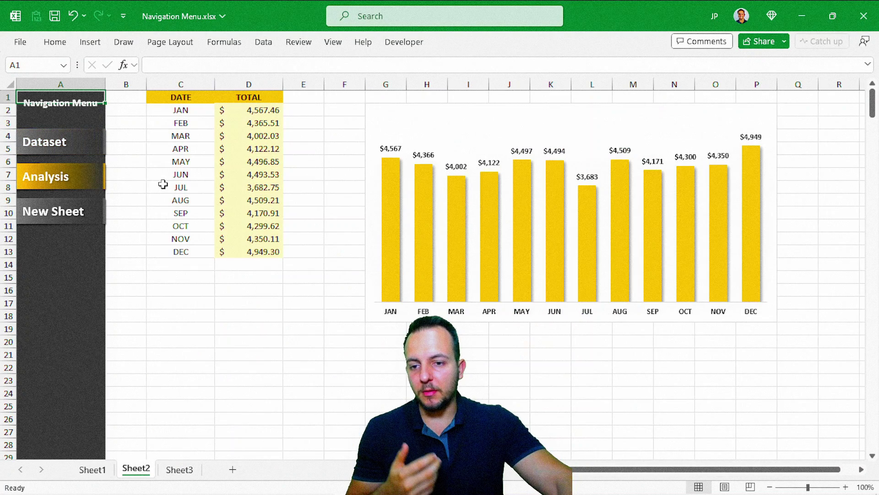
left_click(93, 215)
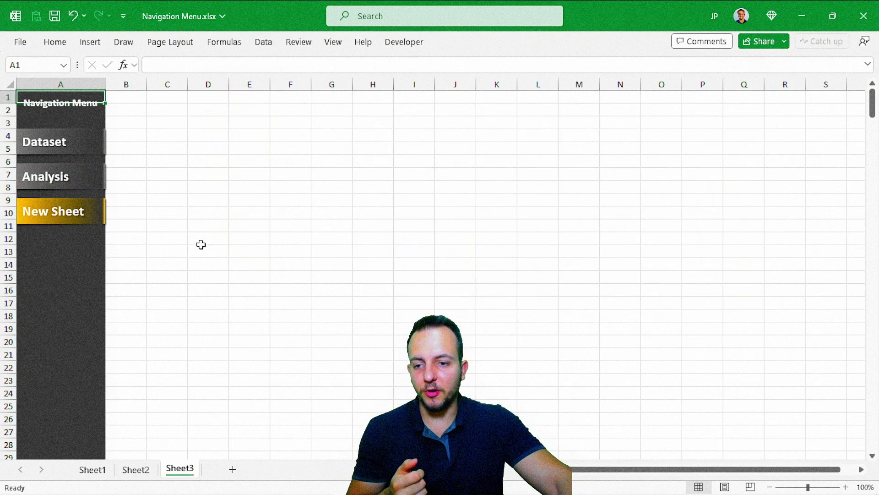
left_click(108, 185)
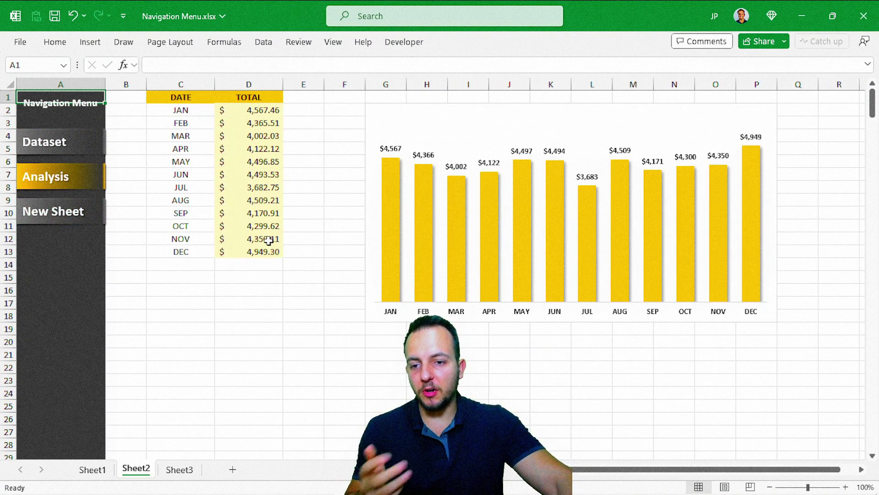
left_click(90, 143)
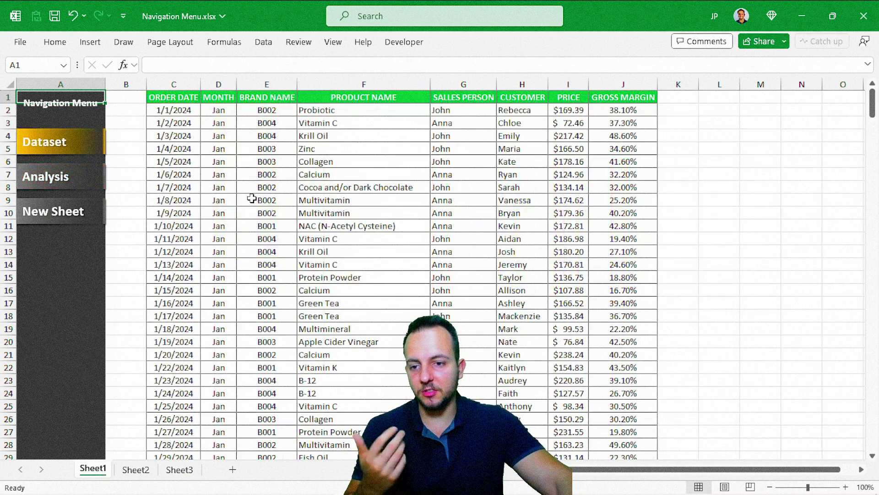
left_click(87, 178)
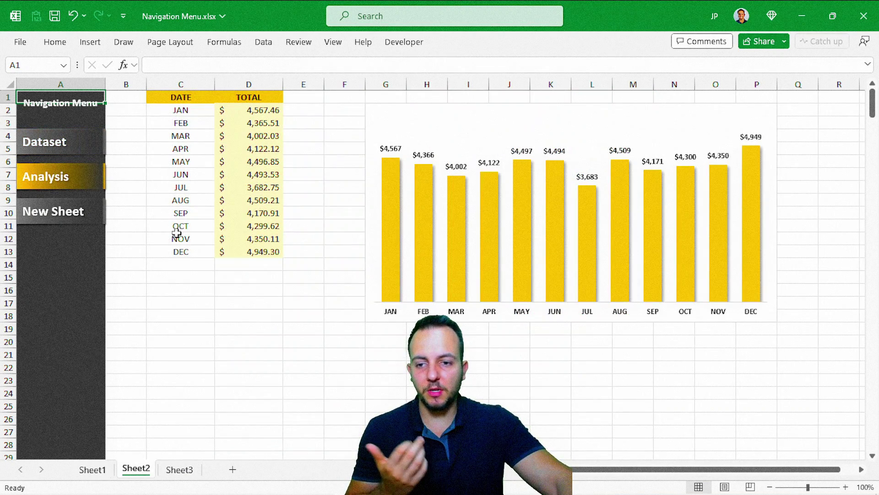
left_click(94, 210)
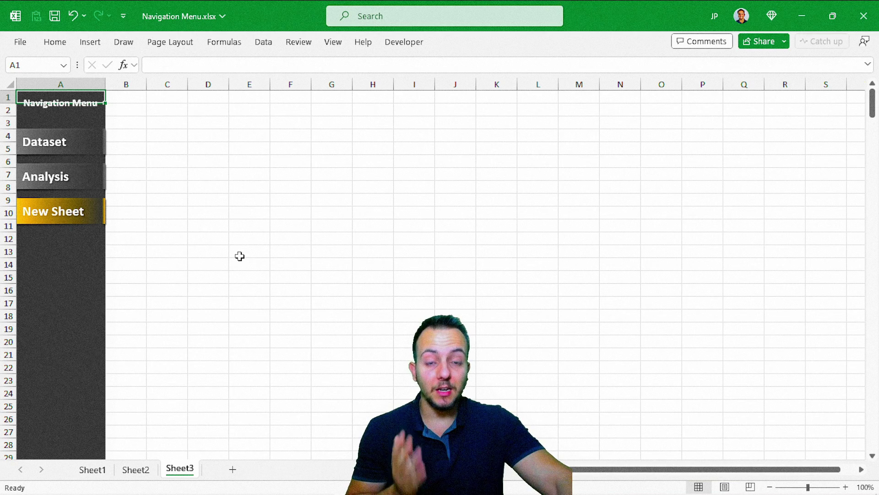
left_click(89, 181)
left_click(96, 148)
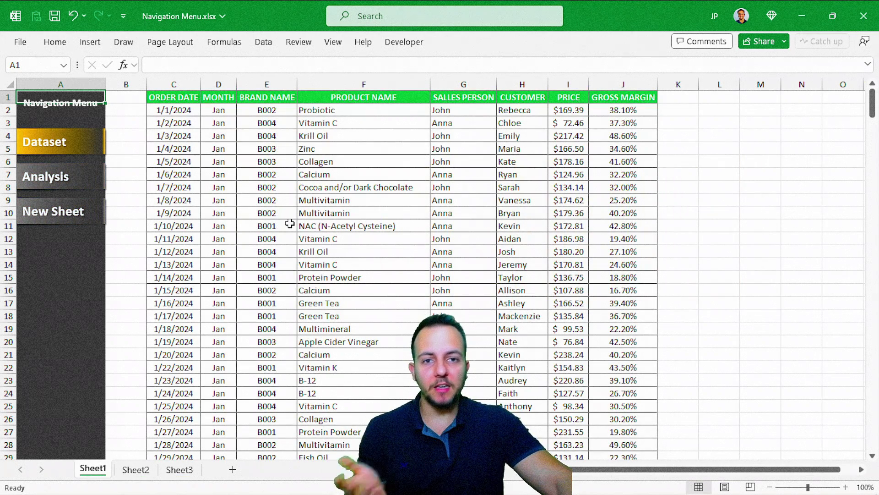